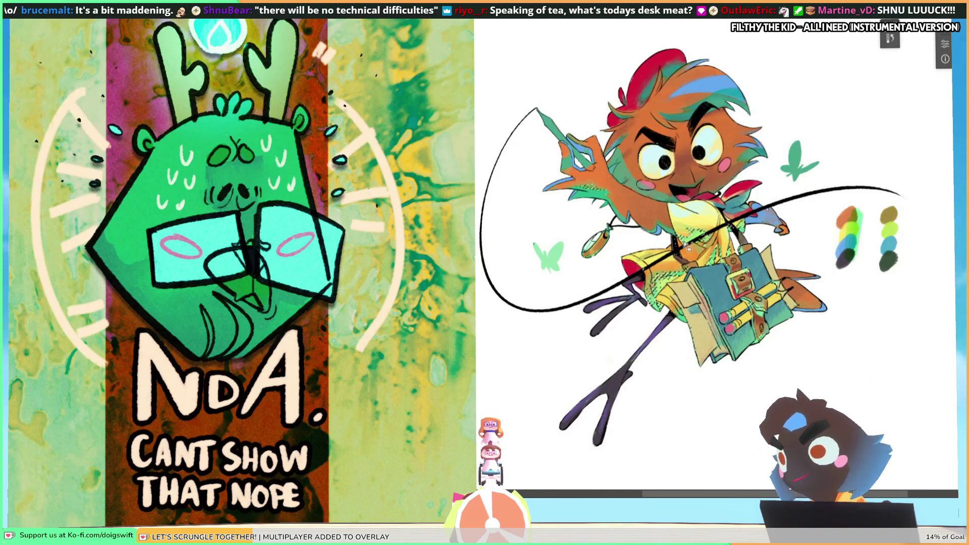
# Add the yellow and cream areas, the left butterfly and the bag to the selection.
pyautogui.keyDown('shift'); pyautogui.click(663, 288); pyautogui.keyUp('shift')
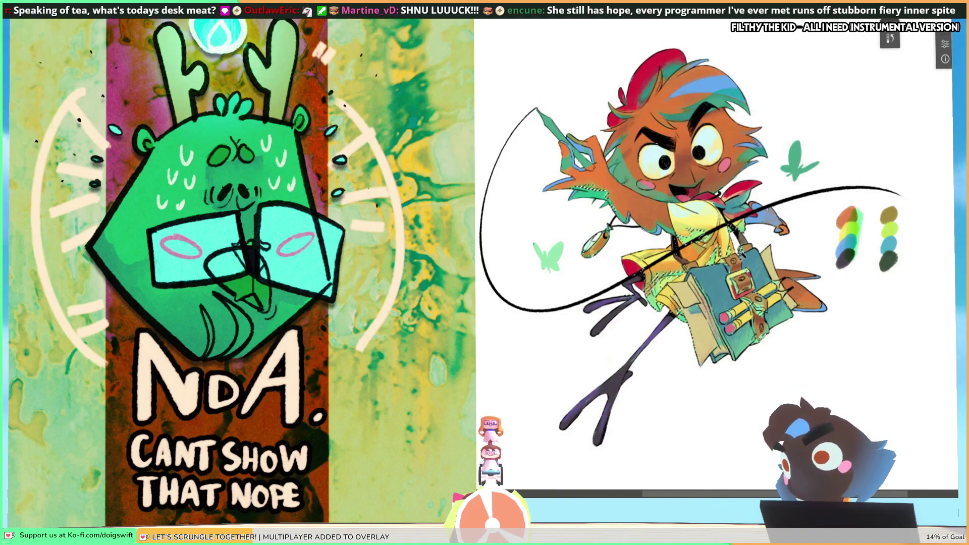
pyautogui.keyDown('shift'); pyautogui.click(741, 251); pyautogui.keyUp('shift')
pyautogui.hotkey('ctrl', 'z')
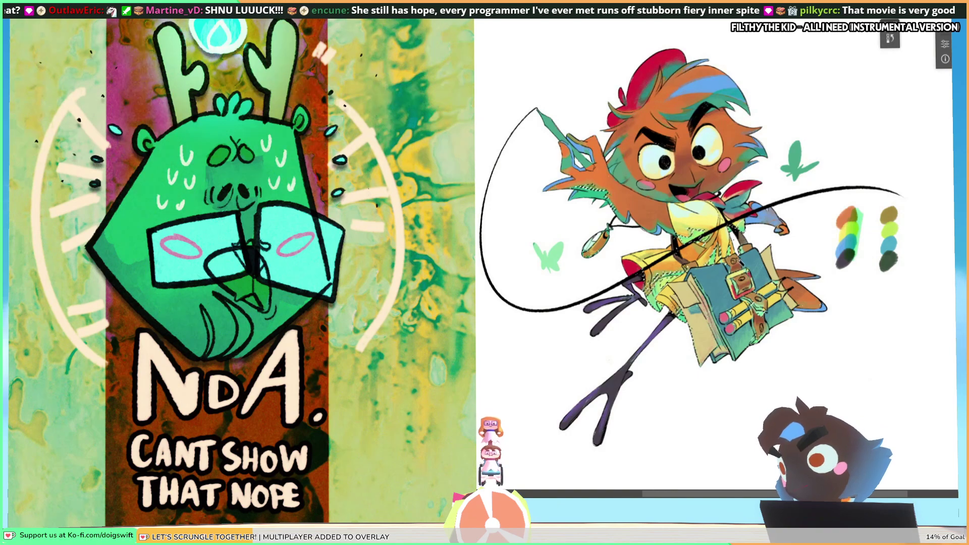
pyautogui.keyDown('shift'); pyautogui.click(742, 259); pyautogui.keyUp('shift')
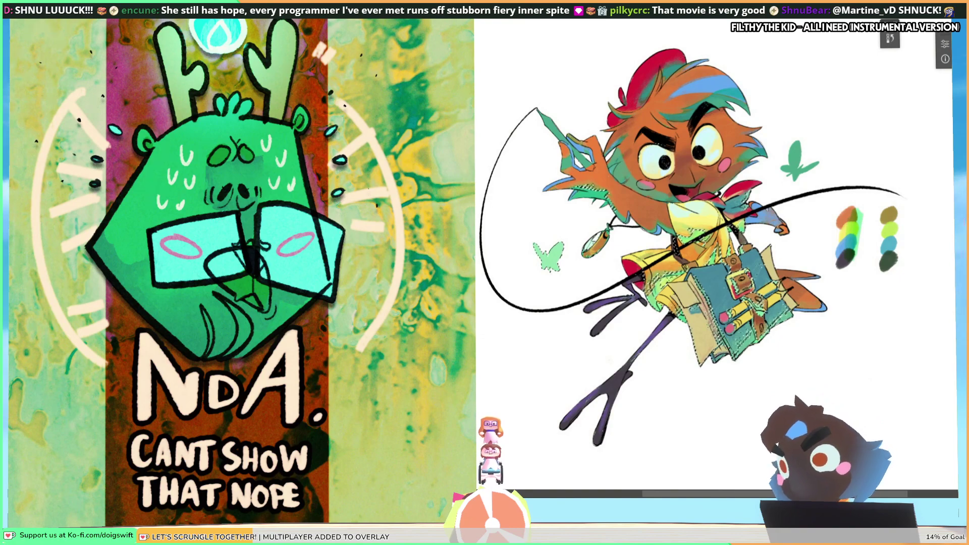
# Trim the hand and arm underside out of the selection with the Lasso.
pyautogui.moveTo(612, 228); pyautogui.dragTo(688, 201)
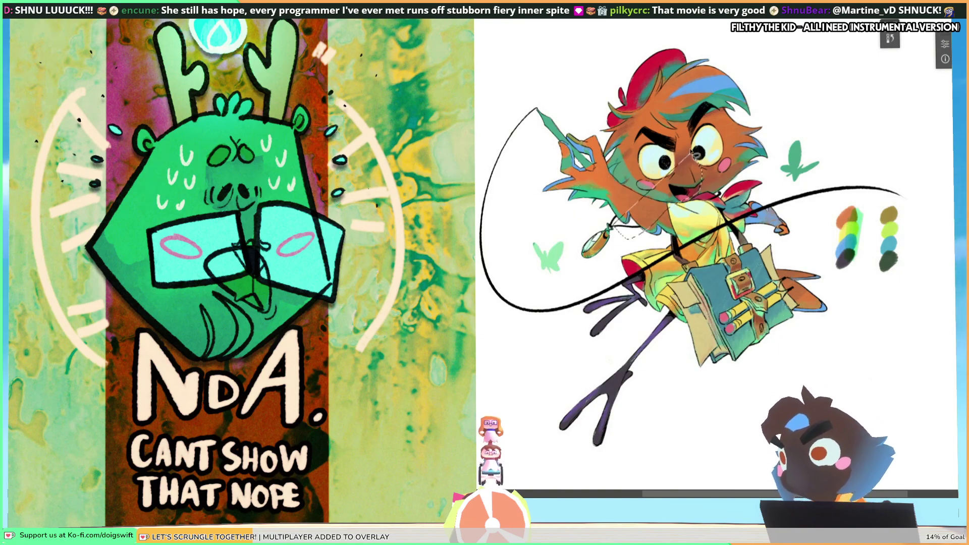
pyautogui.hotkey('ctrl', 'y')
pyautogui.hotkey('ctrl', 'y')
pyautogui.hotkey('ctrl', 'y')
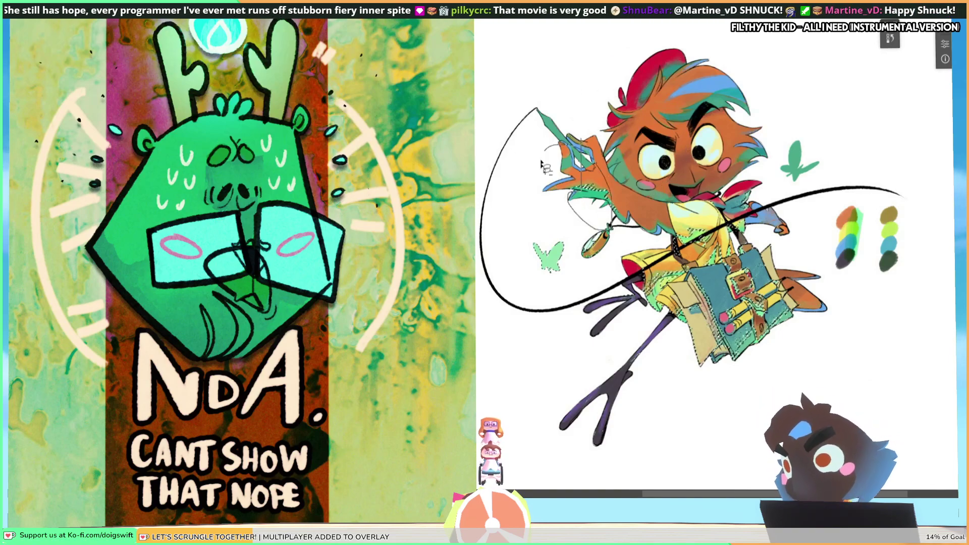
pyautogui.keyDown('alt'); pyautogui.moveTo(541, 164); pyautogui.dragTo(568, 196); pyautogui.keyUp('alt')
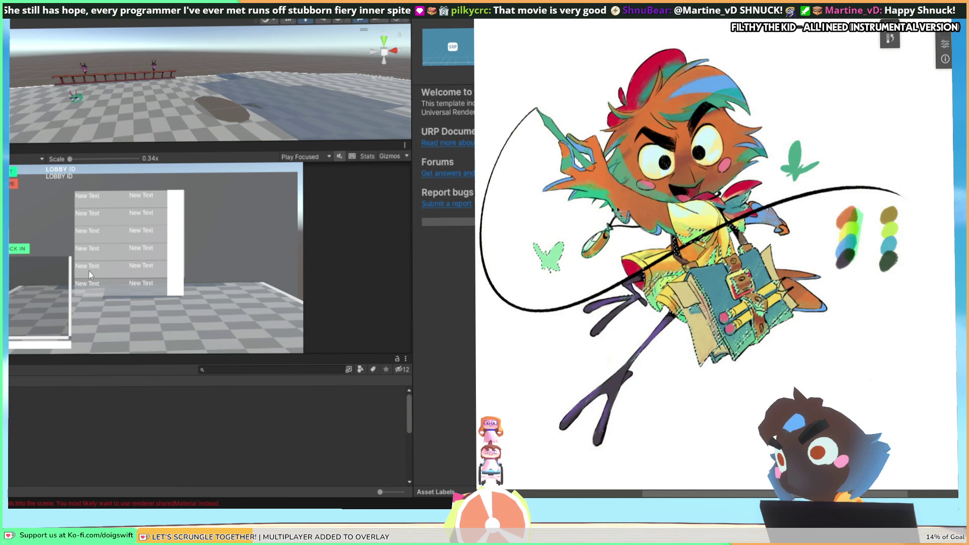
pyautogui.moveTo(551, 206)
pyautogui.keyDown('alt'); pyautogui.mouseDown()
pyautogui.moveTo(509, 237)
pyautogui.moveTo(611, 261)
pyautogui.moveTo(608, 216)
pyautogui.mouseUp(); pyautogui.keyUp('alt')
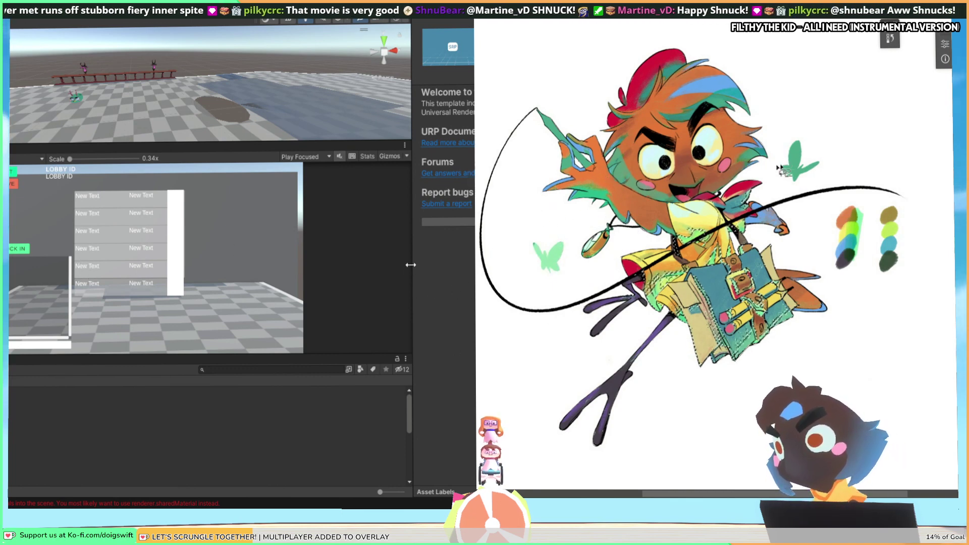
# Widen and heighten Unity's Scene and Game views.
pyautogui.moveTo(411, 265); pyautogui.dragTo(500, 265)
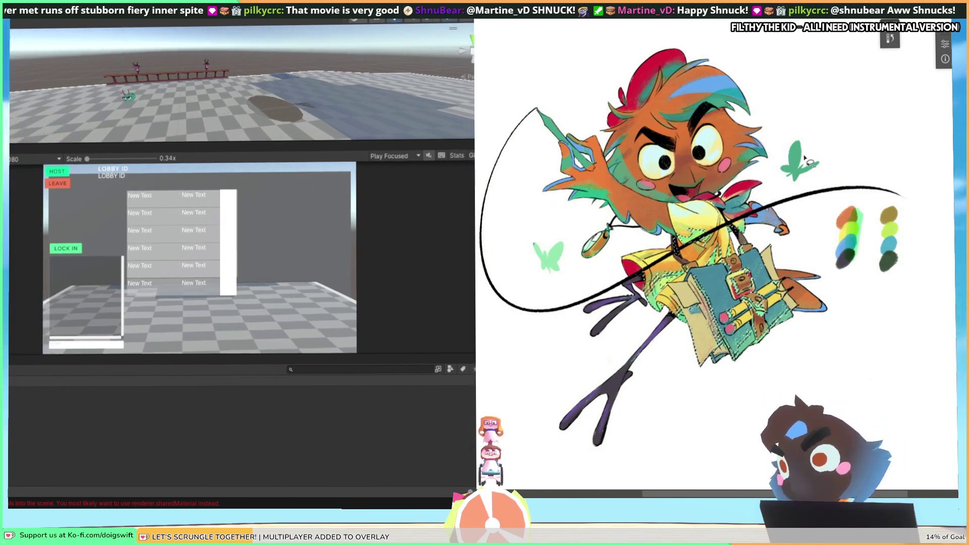
pyautogui.moveTo(303, 358); pyautogui.dragTo(303, 449)
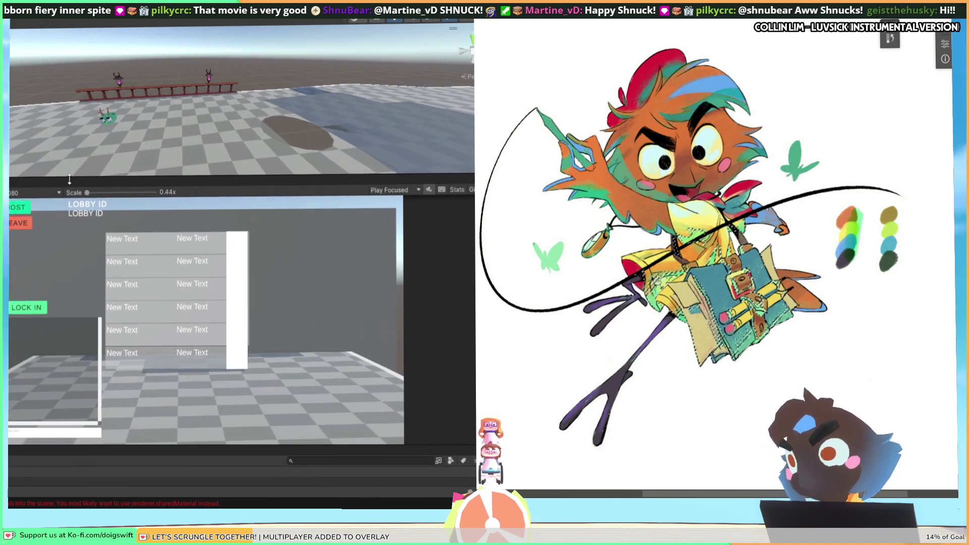
pyautogui.moveTo(69, 180); pyautogui.dragTo(78, 138)
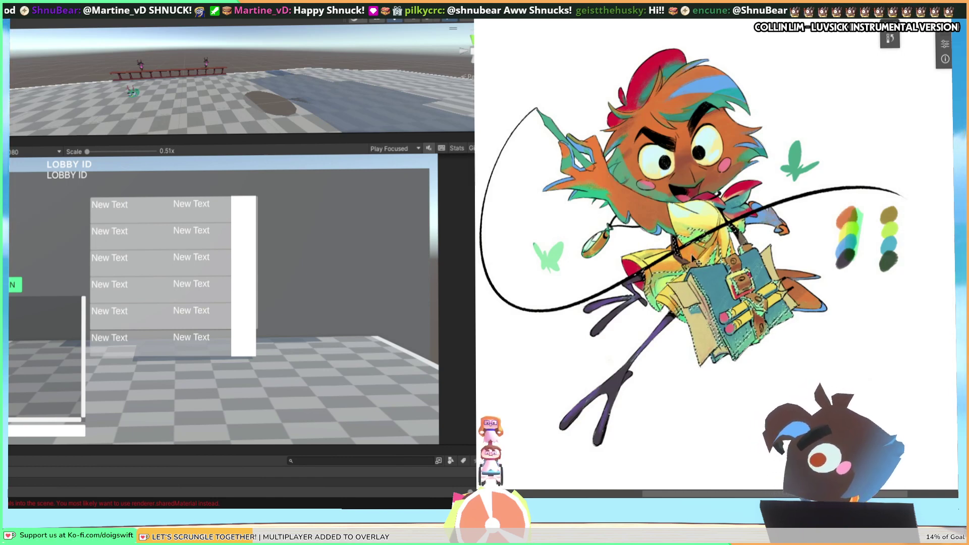
# In Hue/Saturation, lower Lightness slightly and shift the Hue of the selected areas.
pyautogui.hotkey('ctrl', 'u')
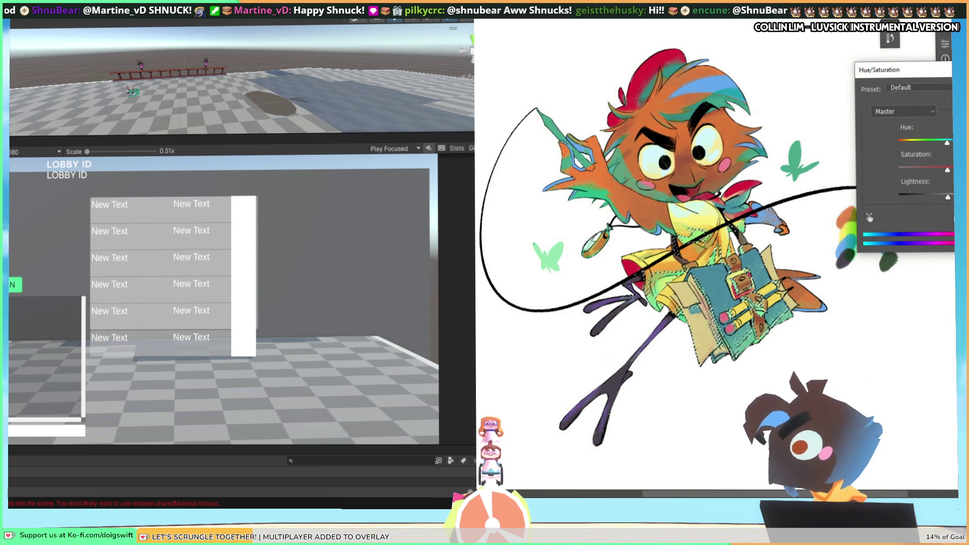
pyautogui.moveTo(948, 197); pyautogui.dragTo(928, 197)
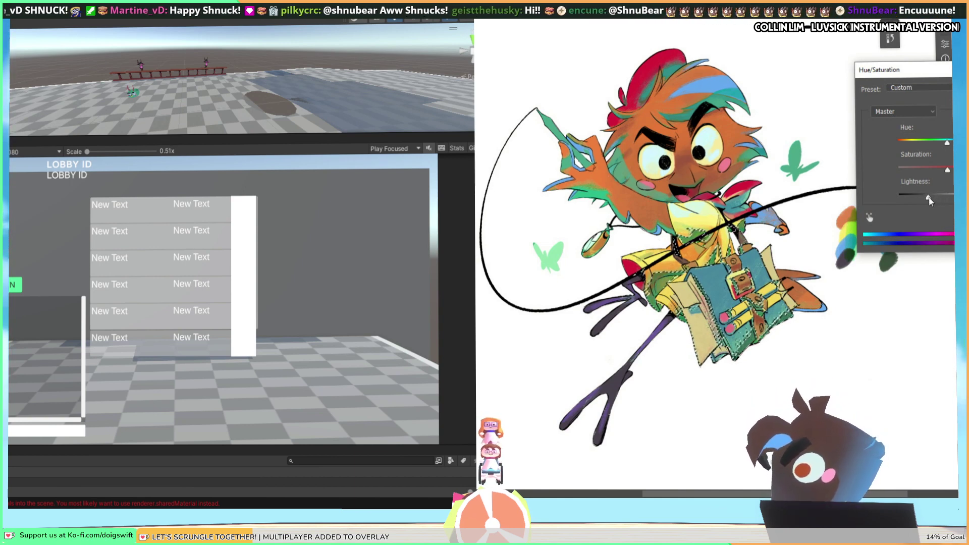
pyautogui.moveTo(946, 143)
pyautogui.mouseDown()
pyautogui.moveTo(934, 145)
pyautogui.moveTo(951, 143)
pyautogui.mouseUp()
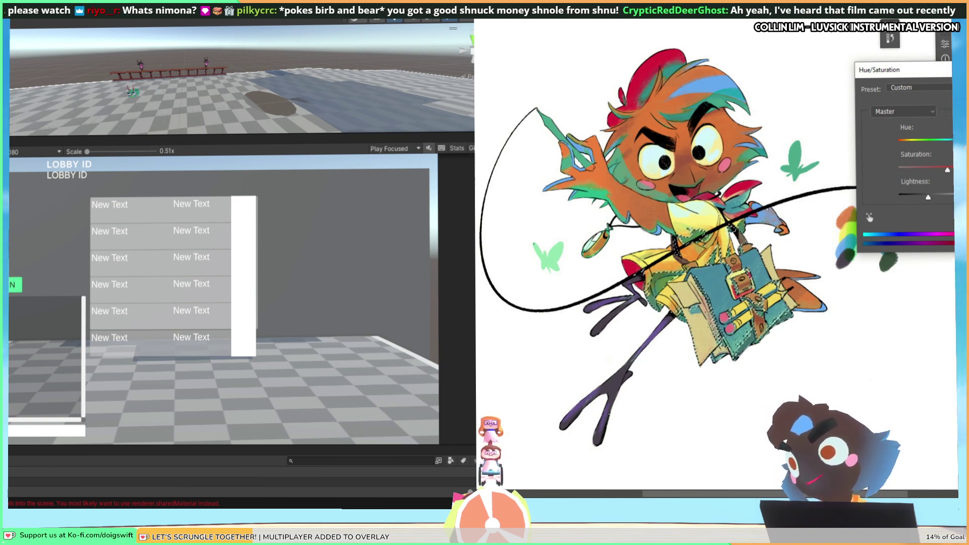
# Accept the hue and lightness adjustment on the selected colour areas.
pyautogui.press('Return')
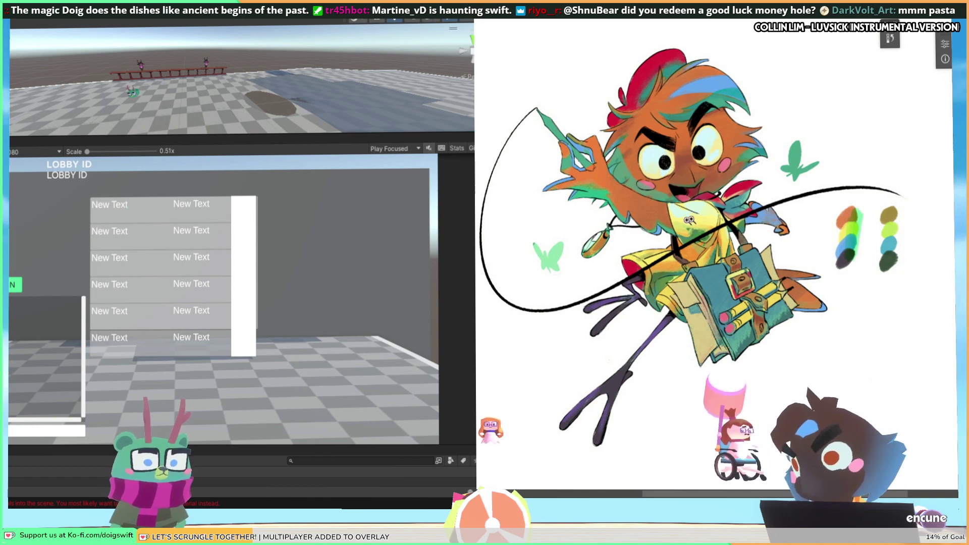
# Zoom in on the character's chest and sample a colour from the drawing.
pyautogui.click(697, 218)
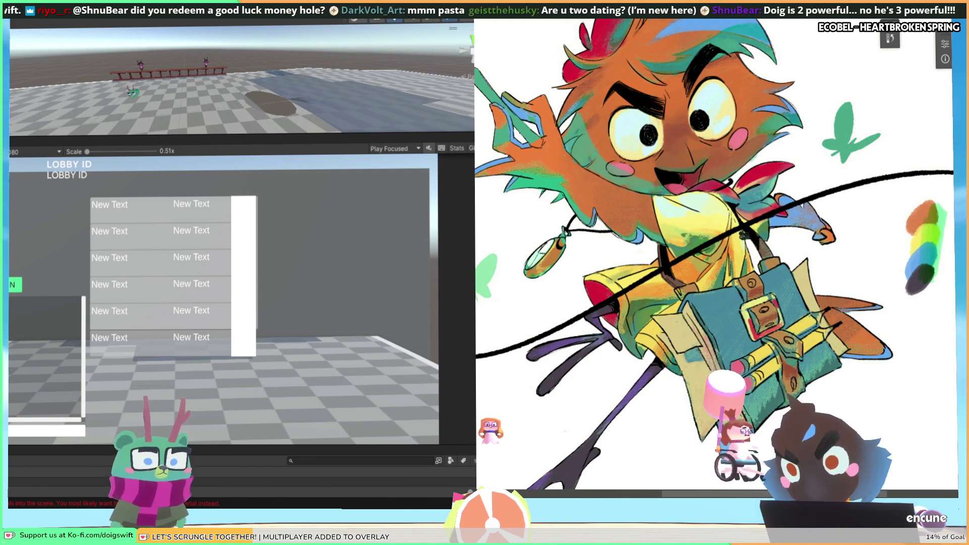
pyautogui.press('alt')
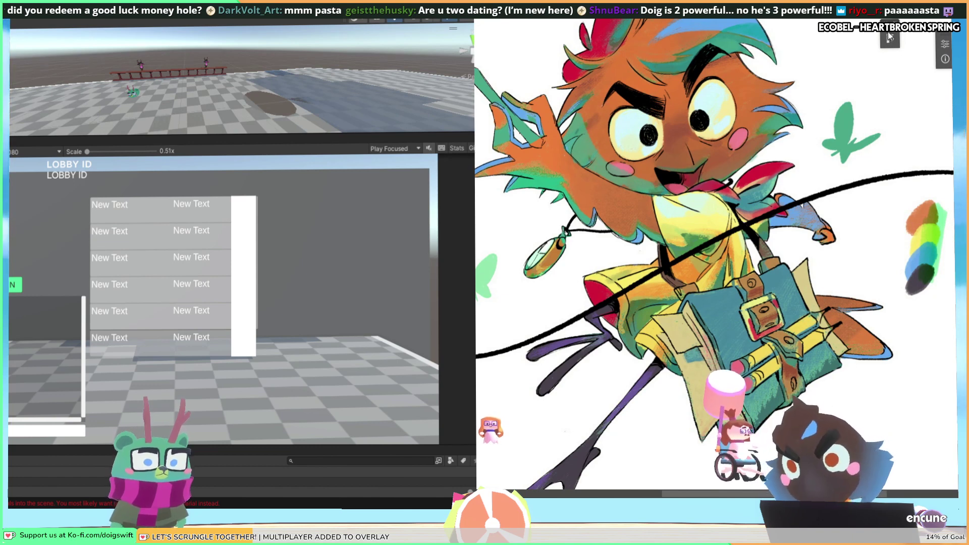
# Toggle the Layers panel from the Window menu.
pyautogui.click(479, 19)
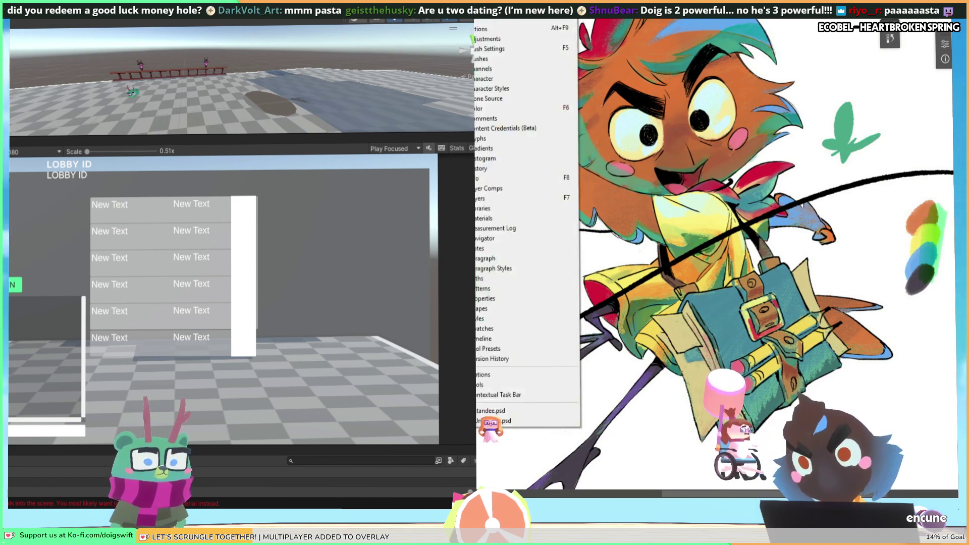
pyautogui.click(506, 202)
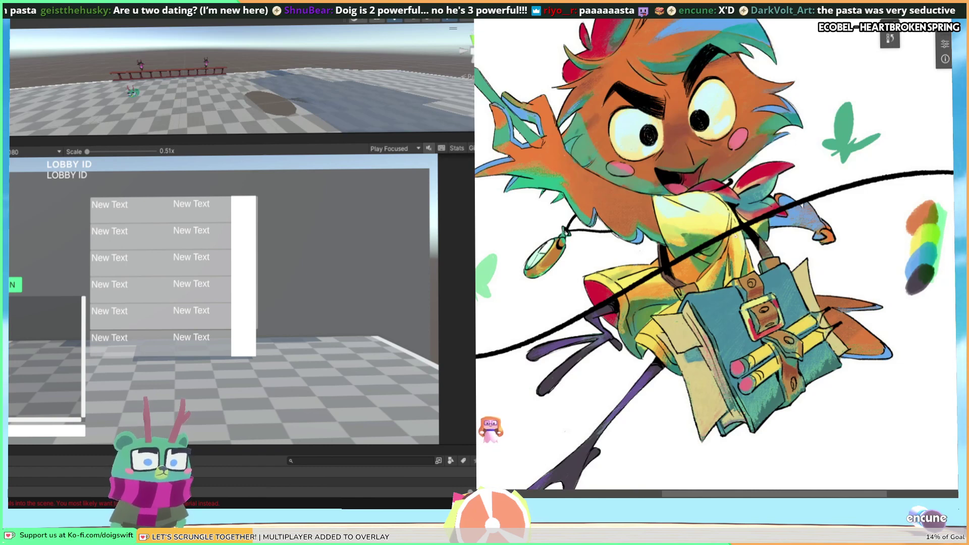
# Sample the shirt colours and select entries in Unity's enlarged project list.
pyautogui.keyDown('alt'); pyautogui.click(723, 277); pyautogui.keyUp('alt')
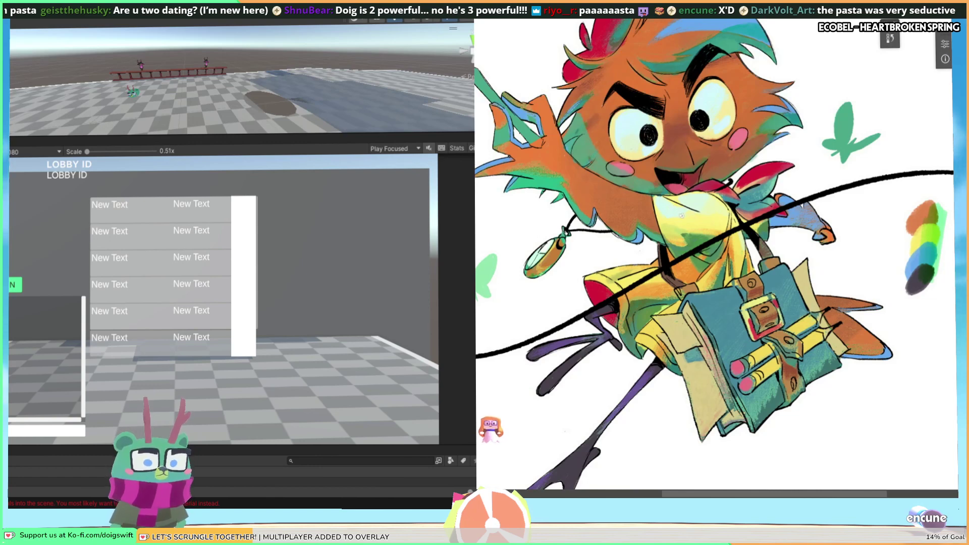
pyautogui.keyDown('alt'); pyautogui.click(699, 256); pyautogui.keyUp('alt')
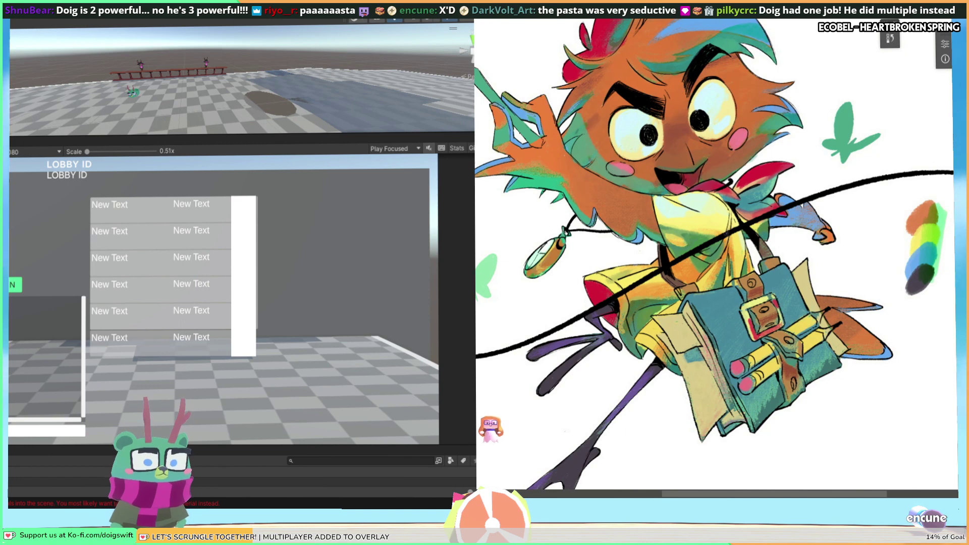
pyautogui.moveTo(242, 447); pyautogui.dragTo(242, 290)
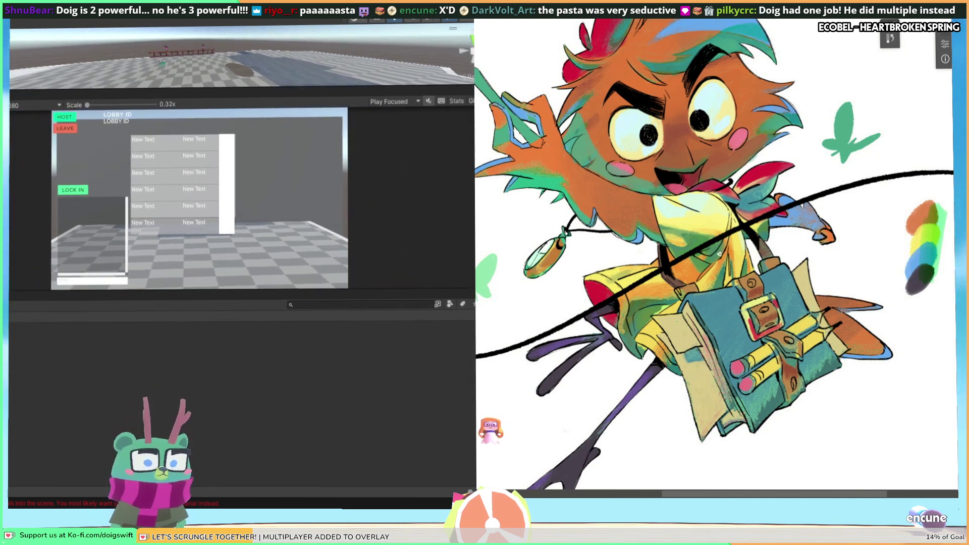
pyautogui.click(242, 360)
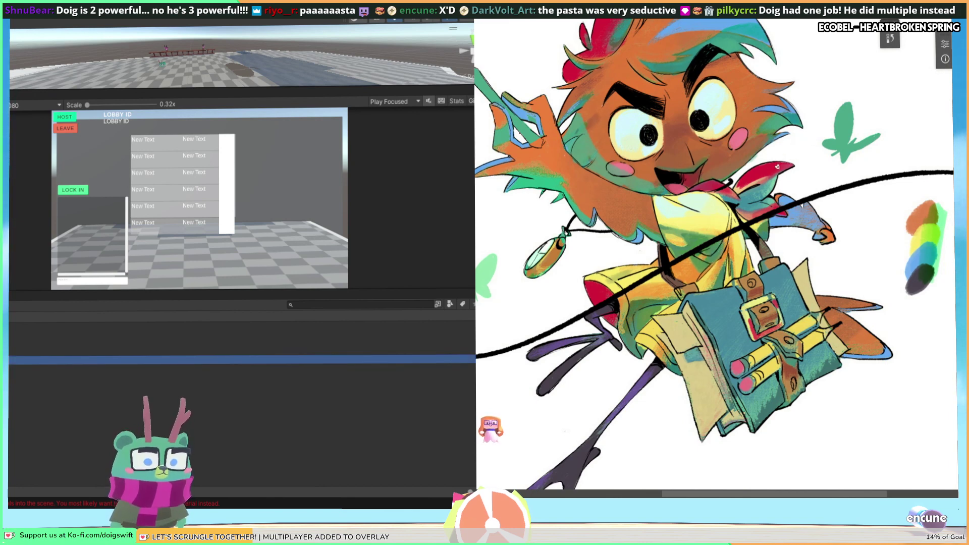
pyautogui.click(717, 217)
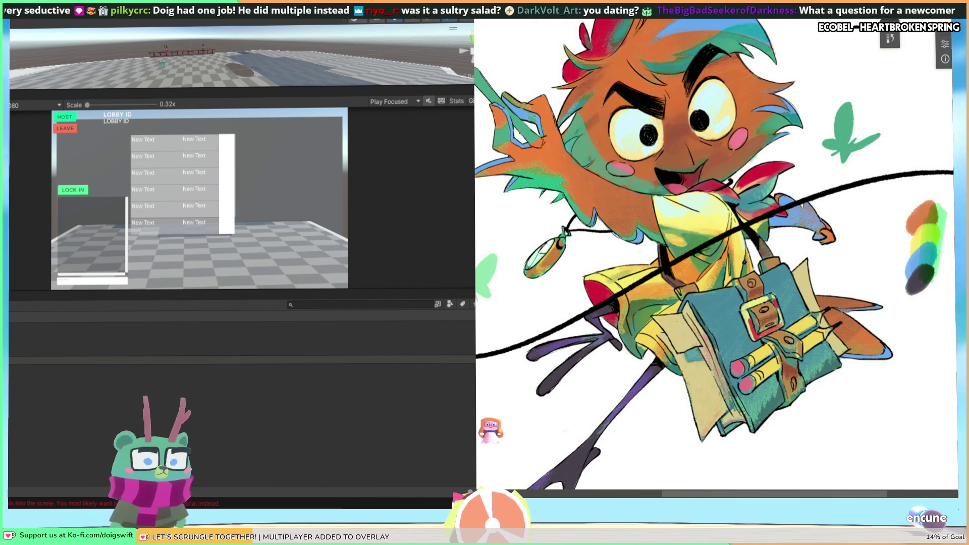
pyautogui.click(241, 352)
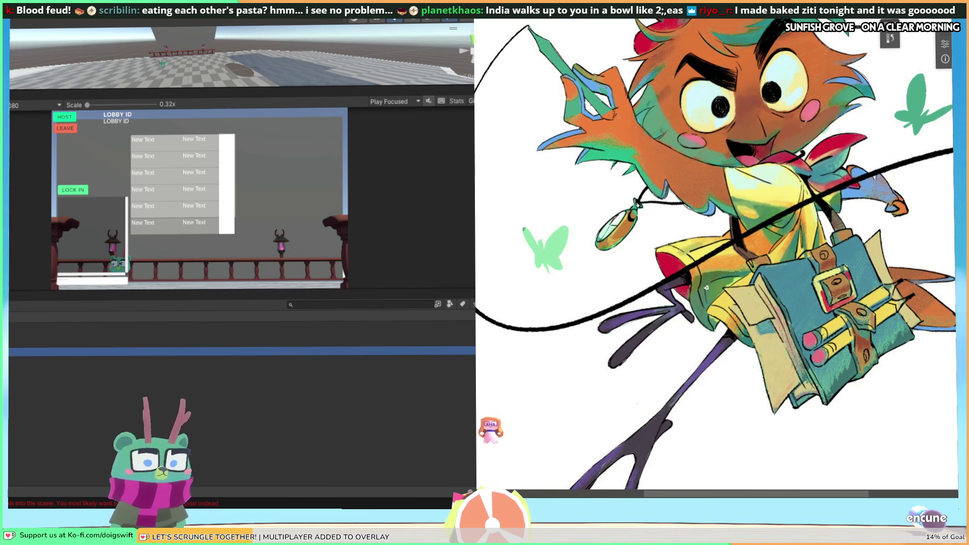
# Enlarge Unity's Game and Scene views and select the right lantern.
pyautogui.press('ctrl')
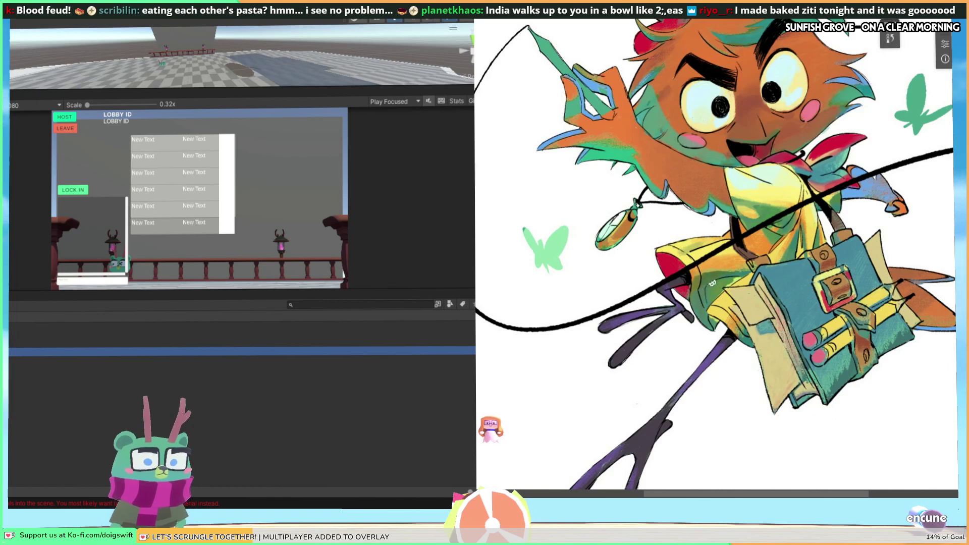
pyautogui.press('alt')
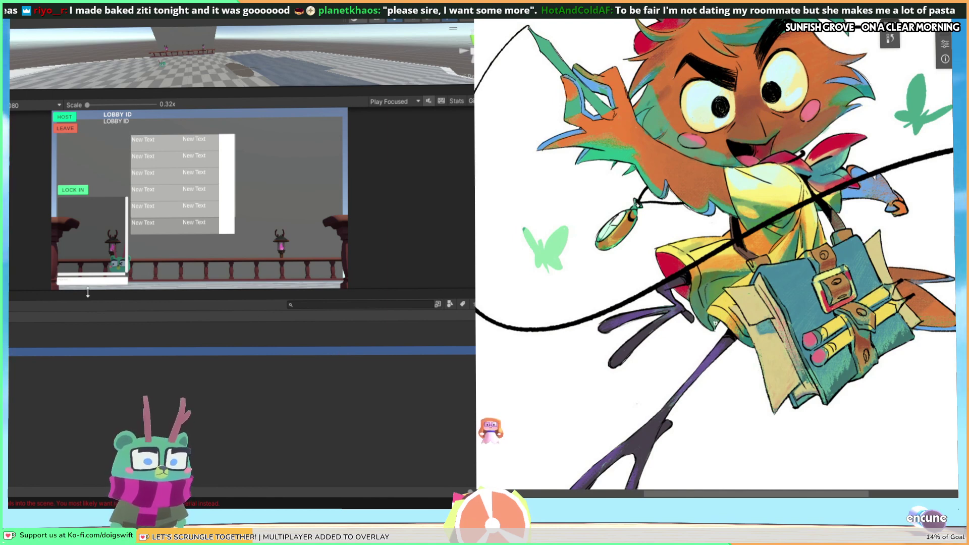
pyautogui.moveTo(87, 291); pyautogui.dragTo(84, 402)
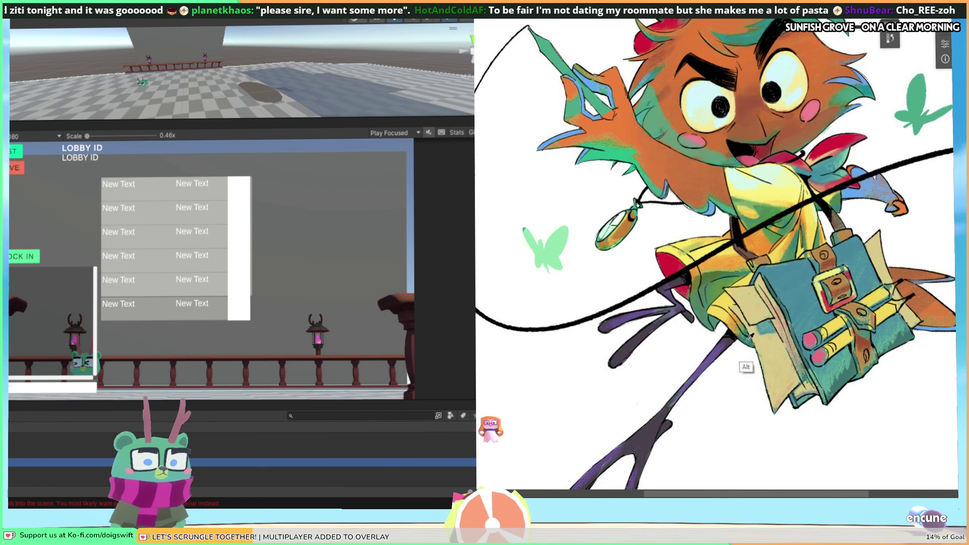
pyautogui.moveTo(242, 120); pyautogui.dragTo(243, 171)
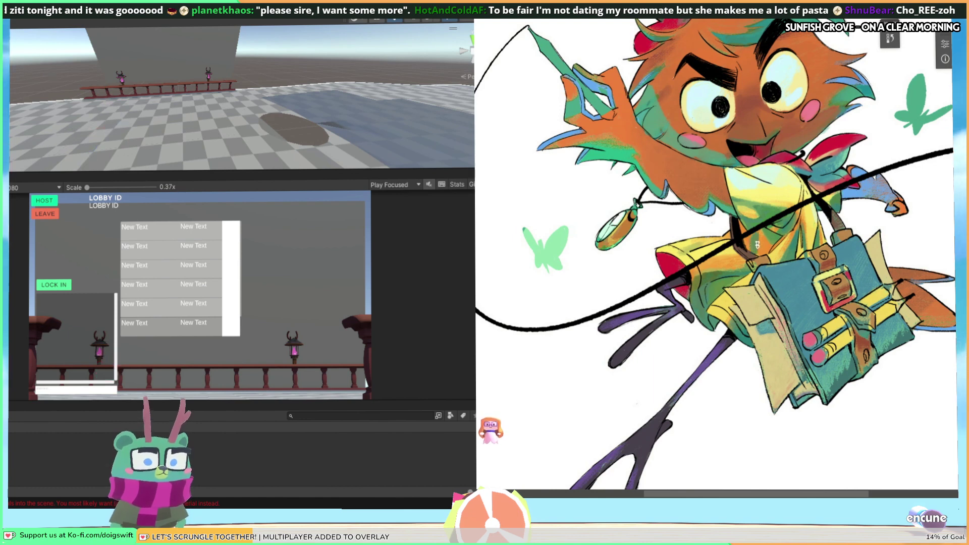
pyautogui.click(209, 76)
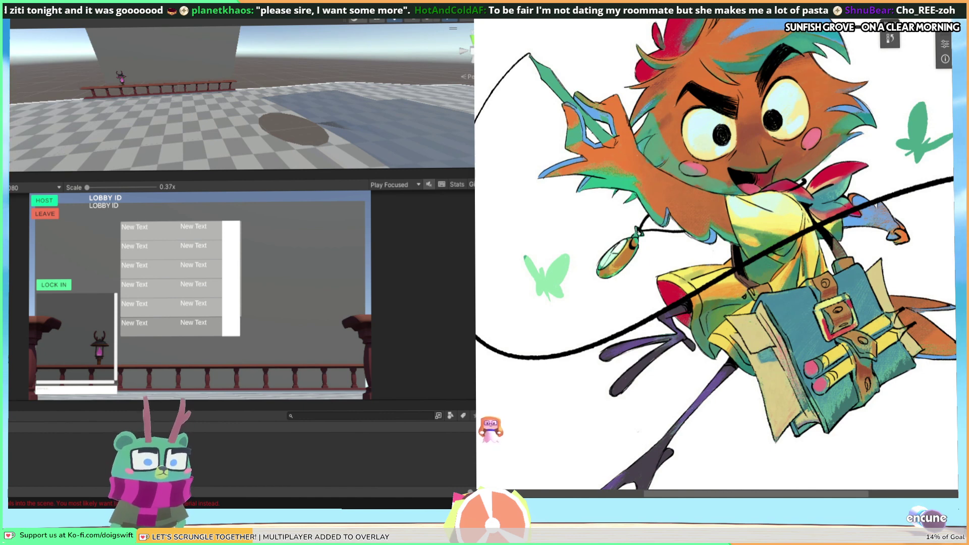
# Select an object in the scene and sample two colours from the character artwork.
pyautogui.click(731, 262)
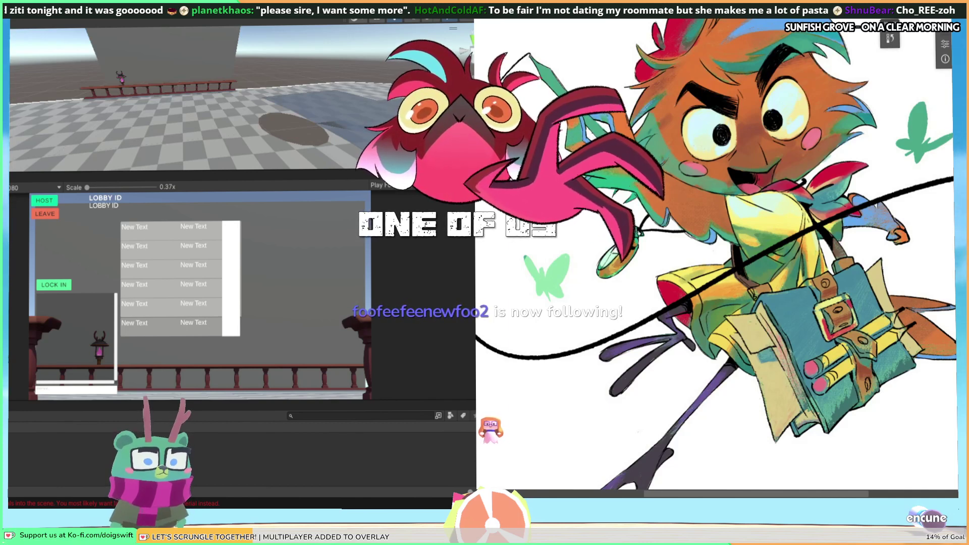
pyautogui.keyDown('alt'); pyautogui.click(781, 217); pyautogui.keyUp('alt')
pyautogui.keyDown('alt'); pyautogui.click(709, 306); pyautogui.keyUp('alt')
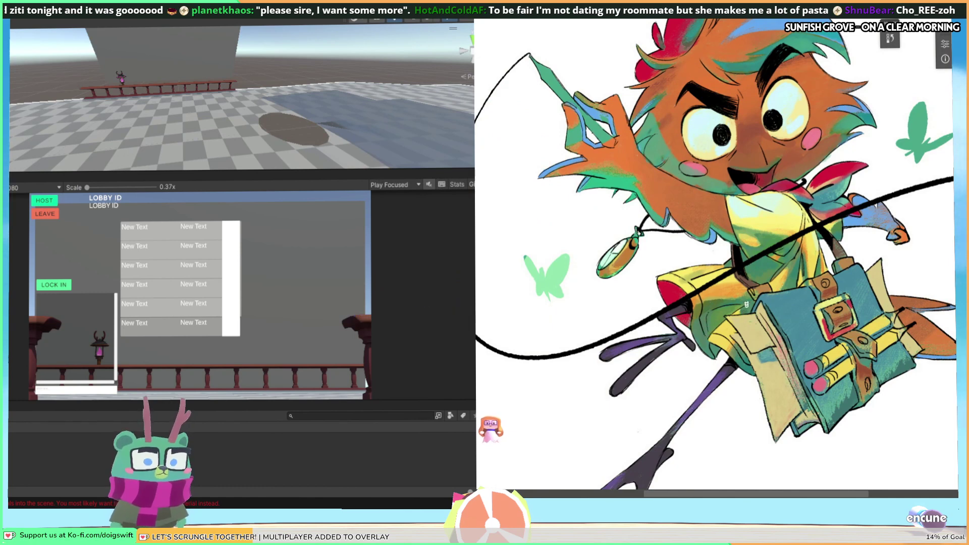
pyautogui.press('ctrl')
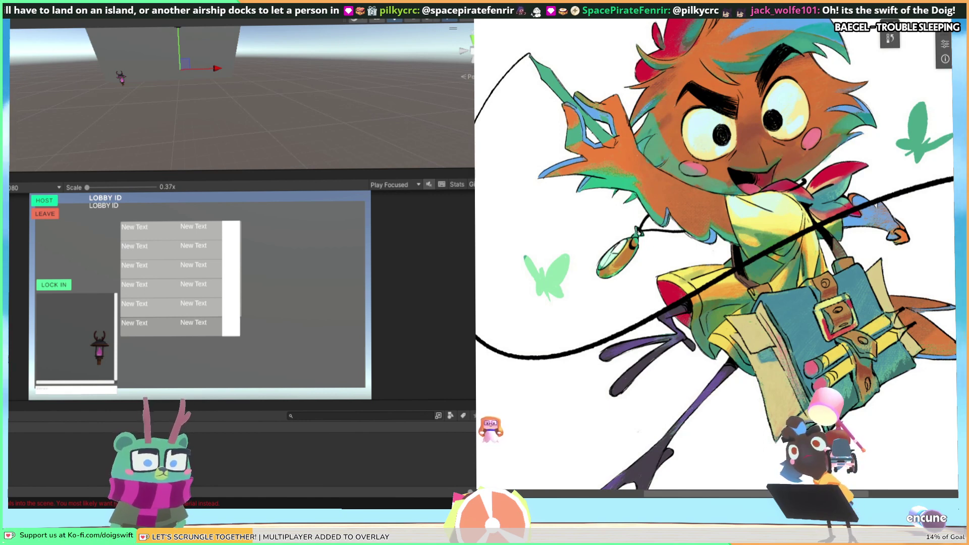
# Delete the lantern from the scene, then sample the shorts' orange colour.
pyautogui.click(121, 78)
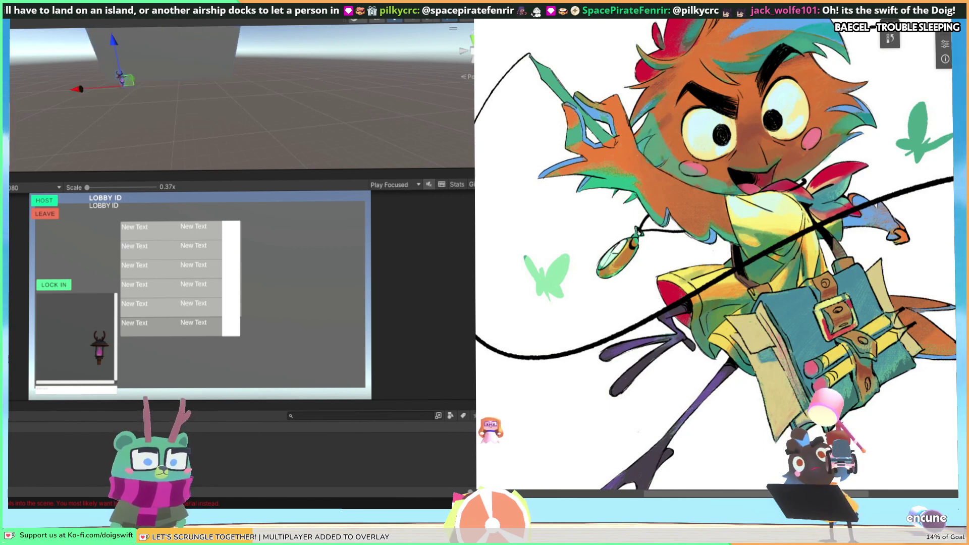
pyautogui.press('Delete')
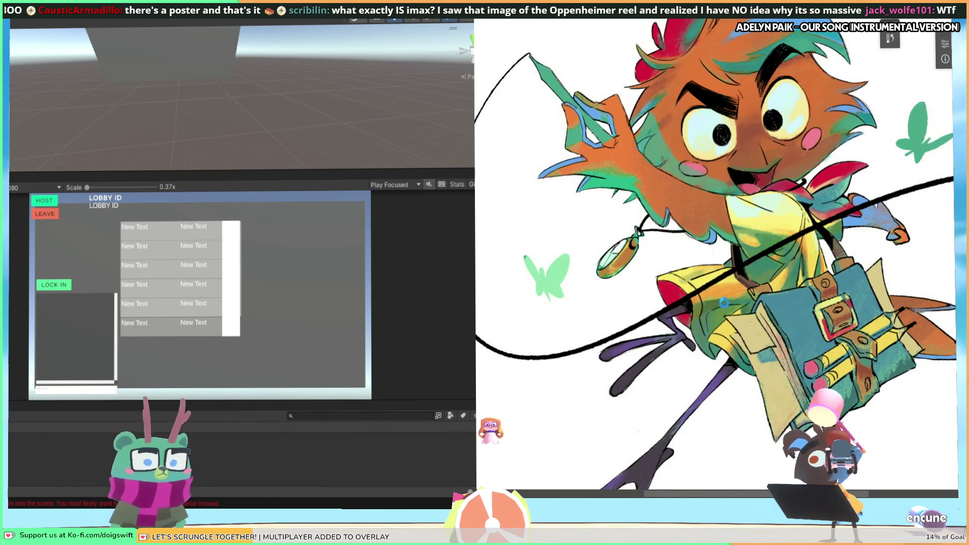
pyautogui.keyDown('alt'); pyautogui.click(718, 287); pyautogui.keyUp('alt')
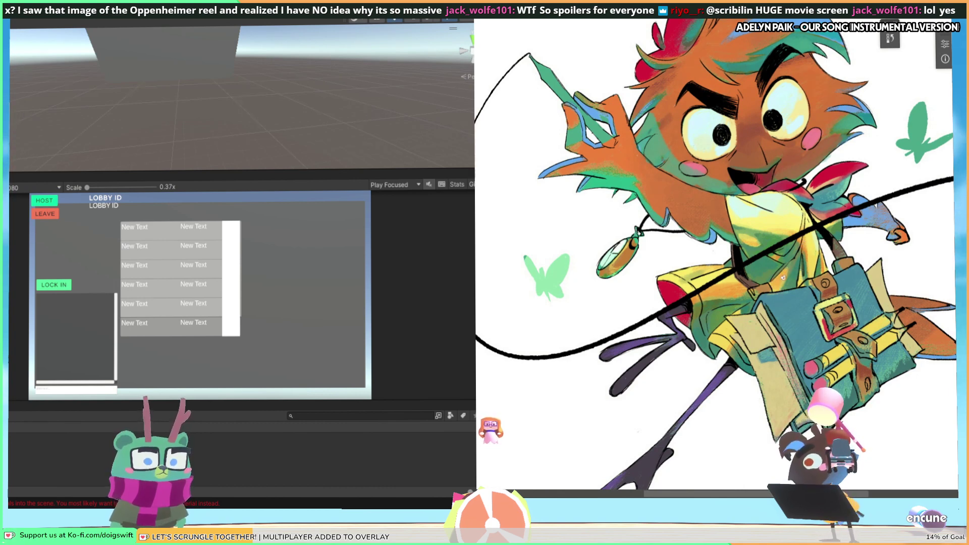
pyautogui.press('alt')
pyautogui.press('f')
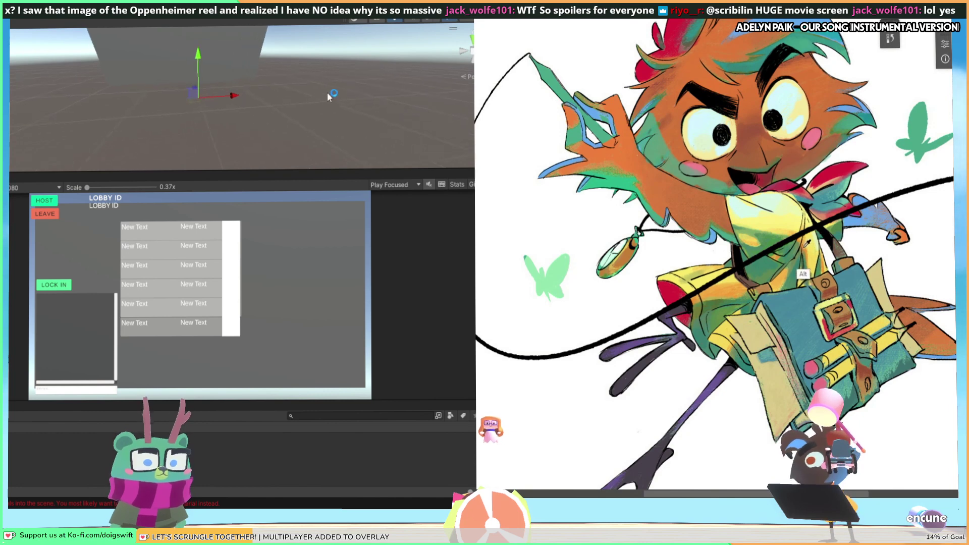
pyautogui.keyDown('alt'); pyautogui.moveTo(103, 78); pyautogui.dragTo(225, 87); pyautogui.keyUp('alt')
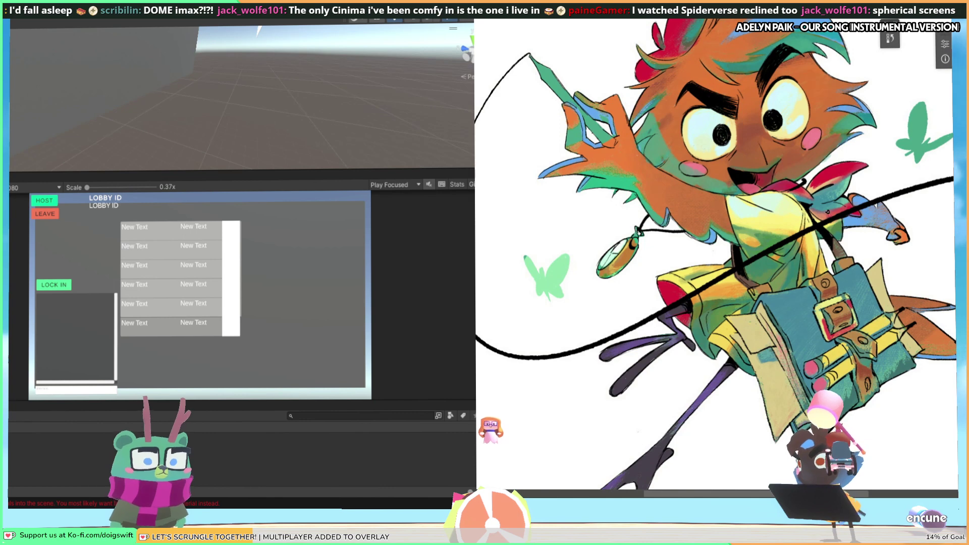
pyautogui.moveTo(769, 266); pyautogui.dragTo(812, 254)
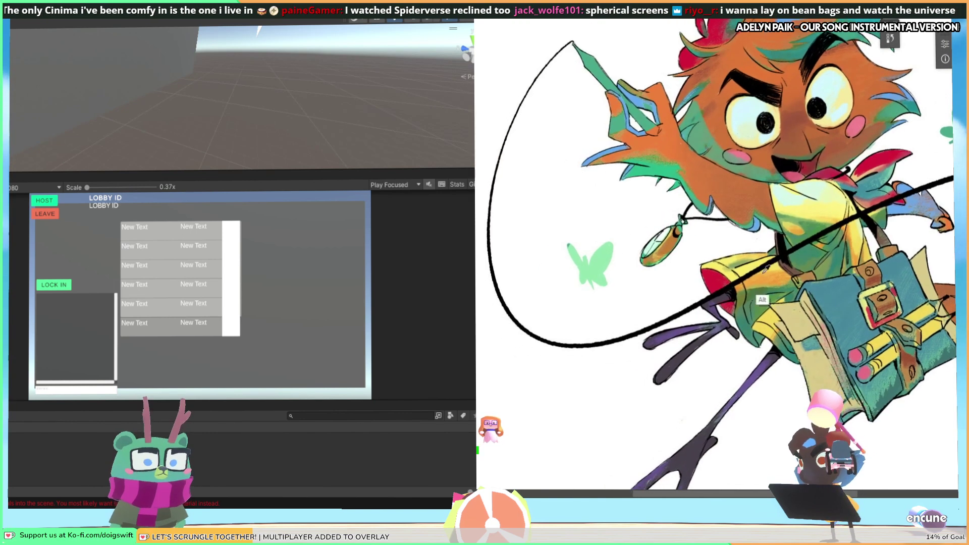
pyautogui.press('alt')
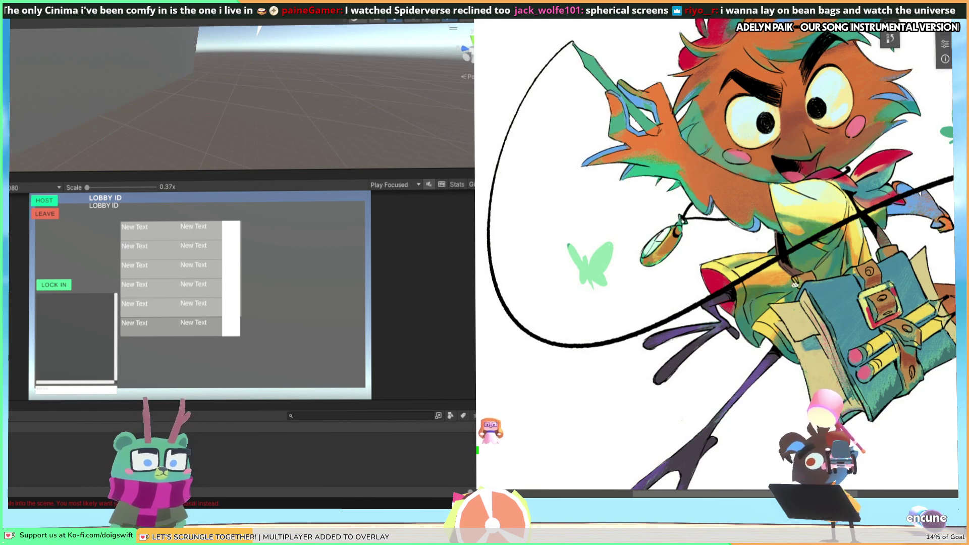
pyautogui.press('alt')
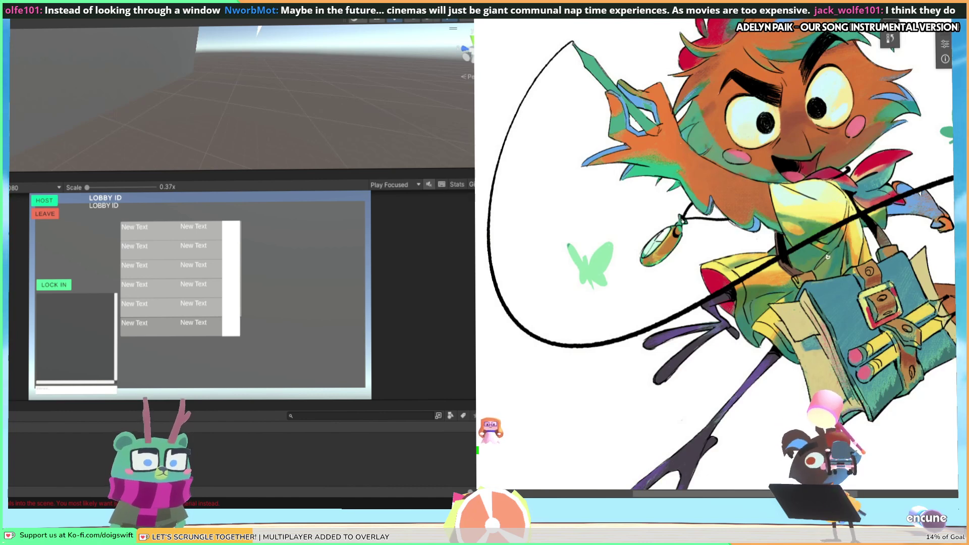
pyautogui.press('alt')
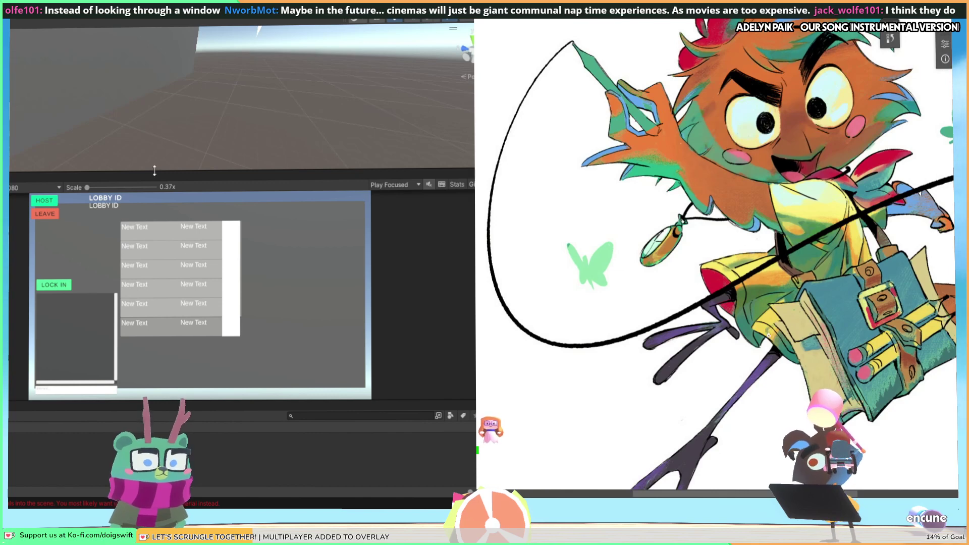
# Orbit to the grey wall plane, select it and delete it.
pyautogui.moveTo(35, 92); pyautogui.dragTo(86, 123, button='middle')
pyautogui.moveTo(86, 122); pyautogui.dragTo(104, 116, button='right')
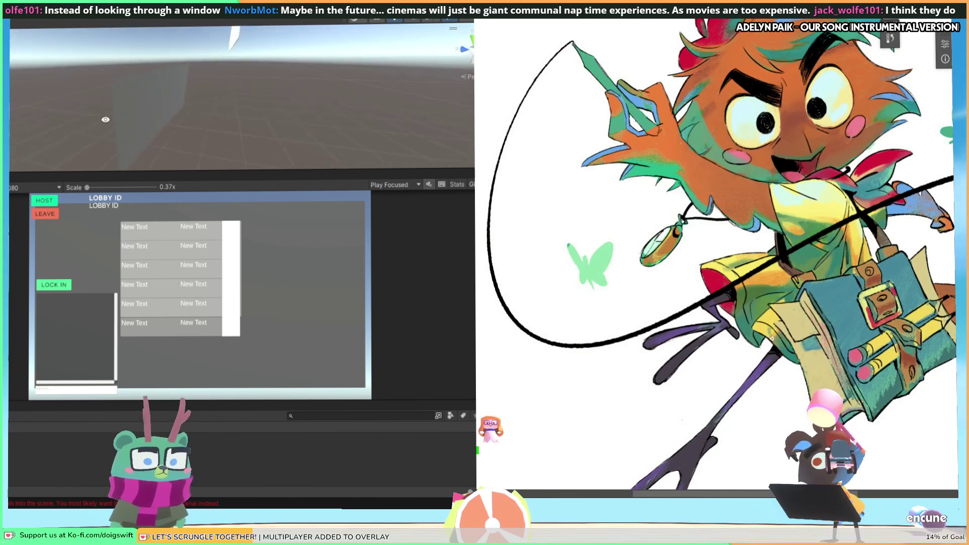
pyautogui.click(143, 113)
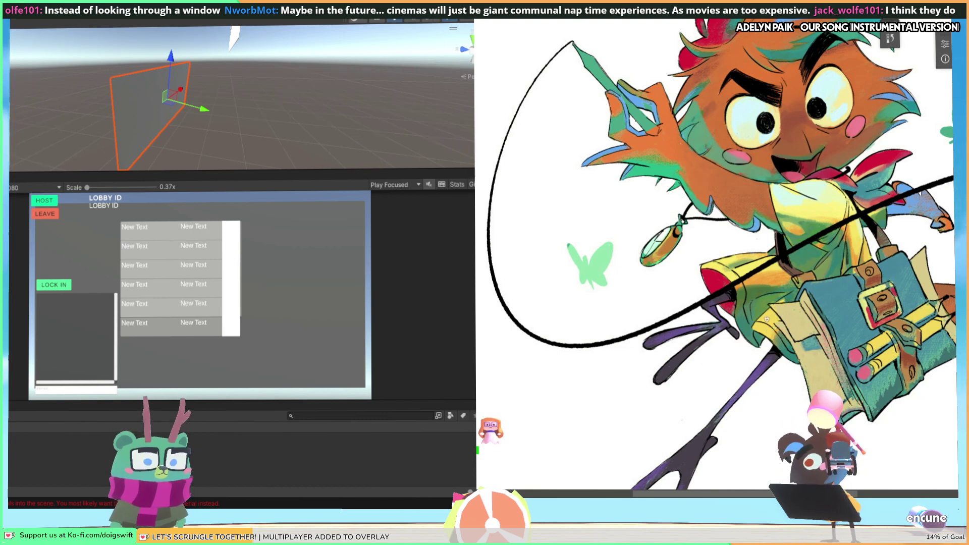
pyautogui.press('Delete')
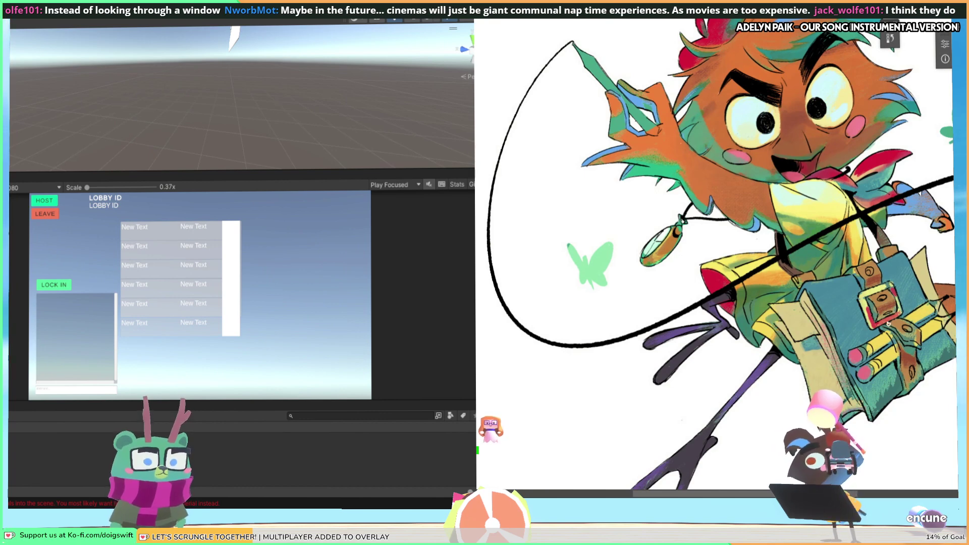
pyautogui.press('ctrl')
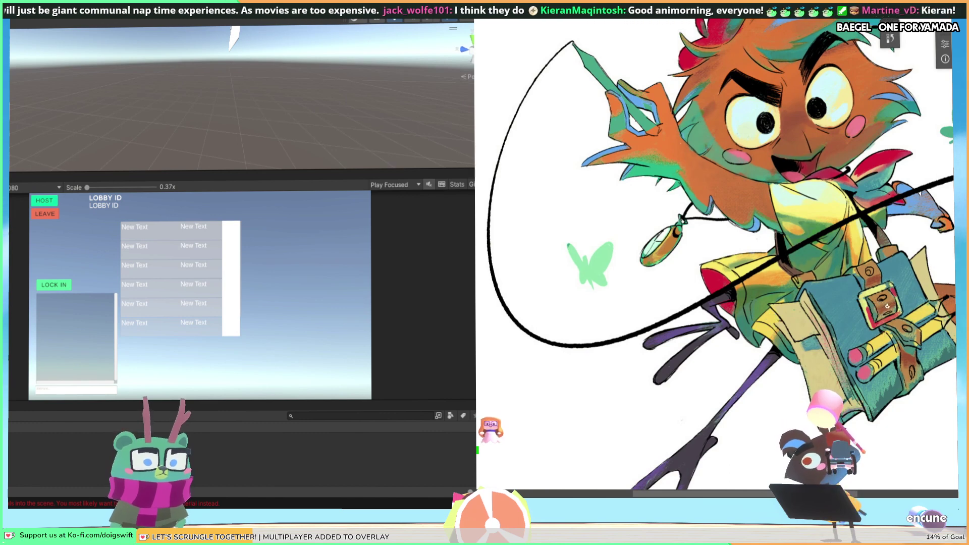
pyautogui.moveTo(882, 311); pyautogui.dragTo(895, 343)
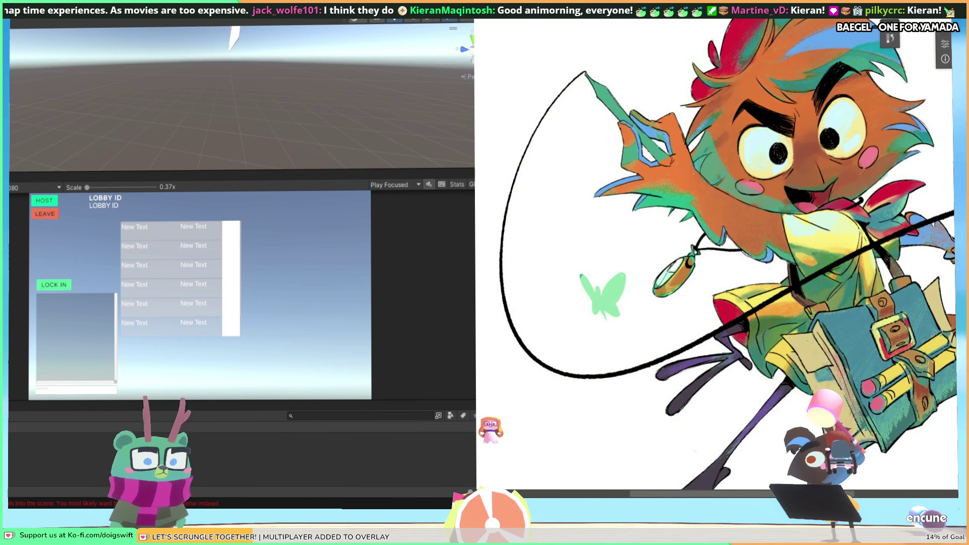
pyautogui.press('ctrl')
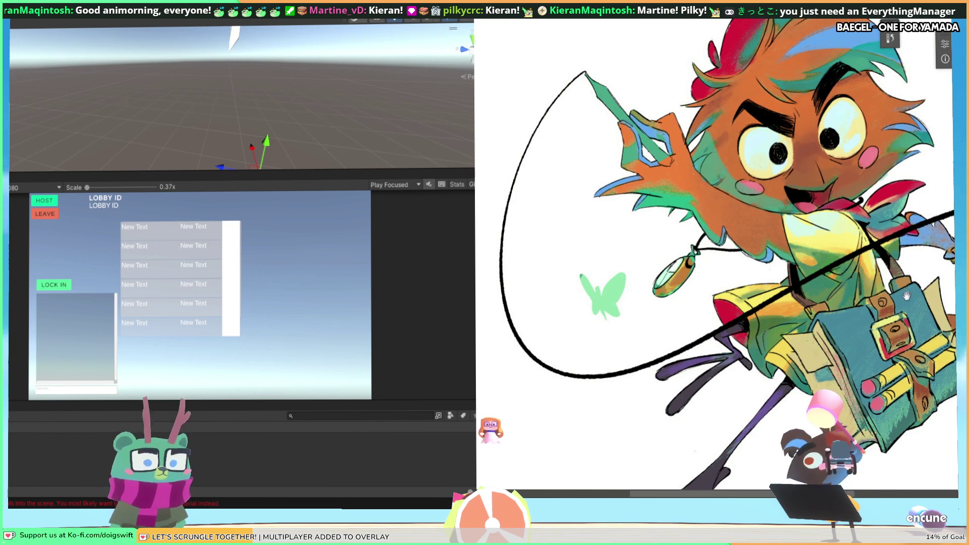
pyautogui.moveTo(907, 296); pyautogui.dragTo(920, 304)
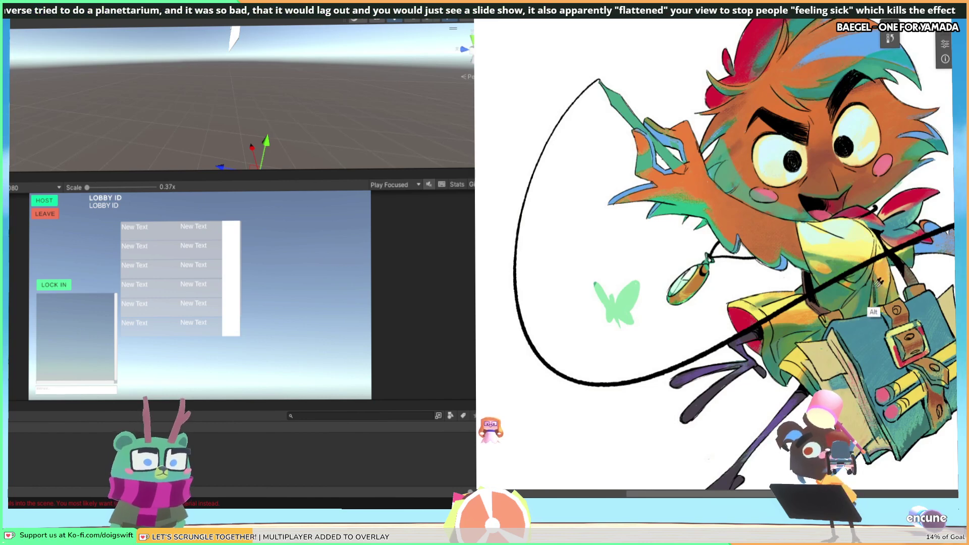
# Sample several colours from the character artwork and pan the illustration slightly.
pyautogui.press('alt')
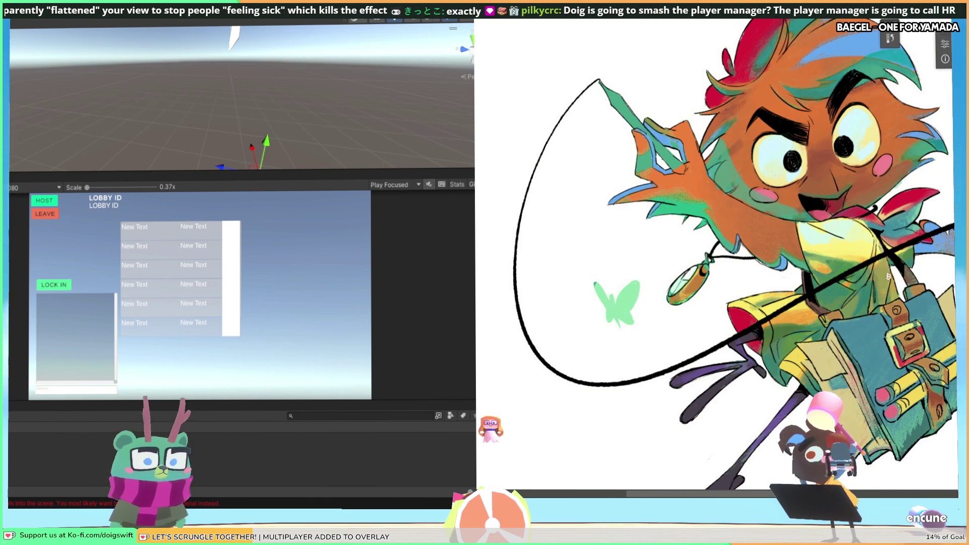
pyautogui.press('alt')
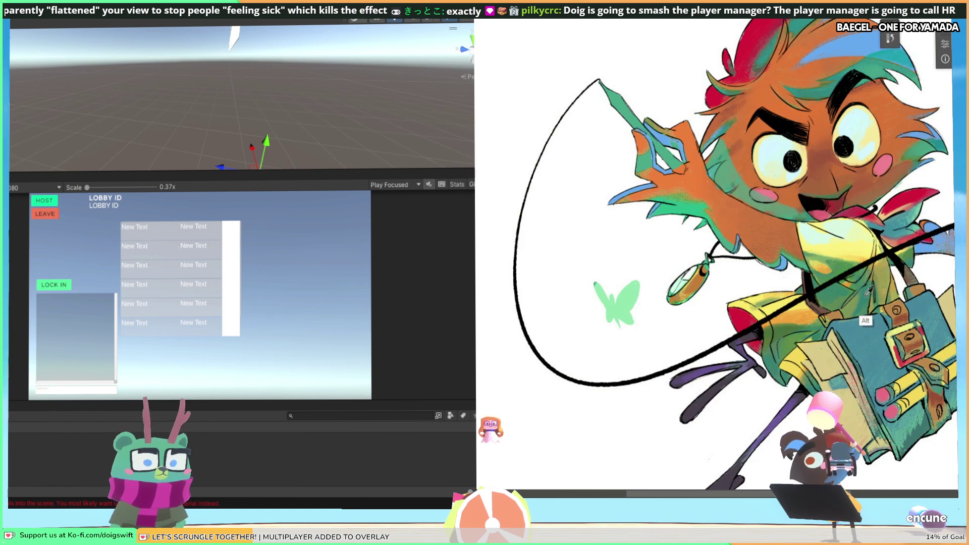
pyautogui.press('alt')
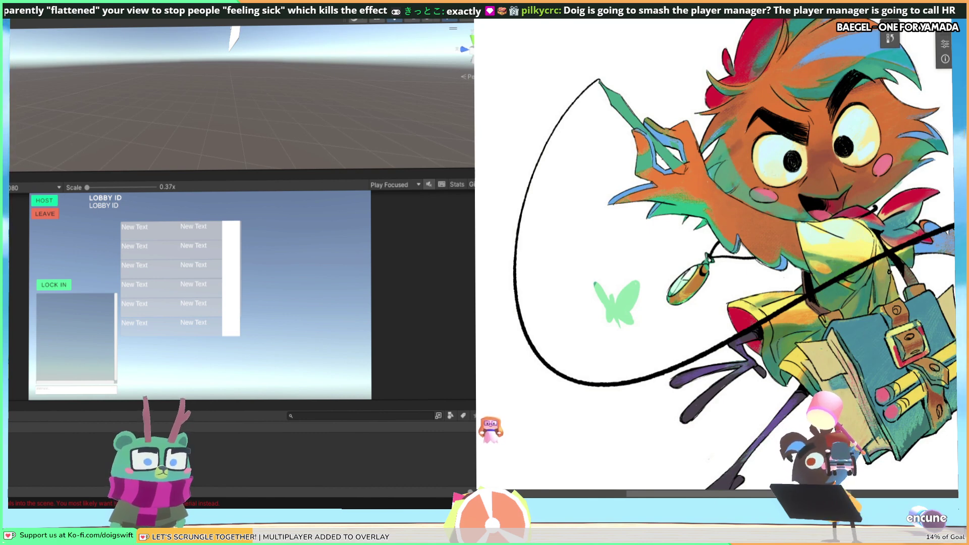
pyautogui.moveTo(854, 236); pyautogui.dragTo(865, 240)
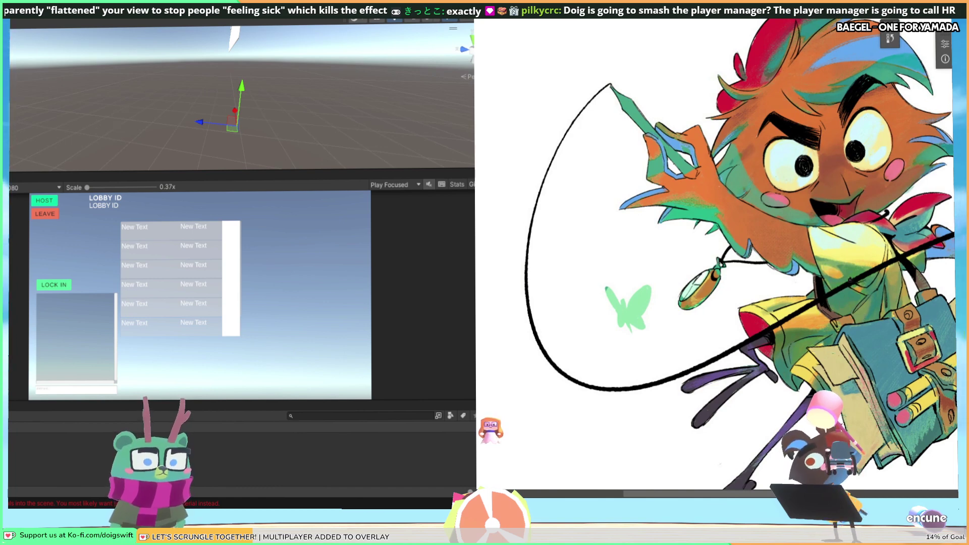
pyautogui.press('alt')
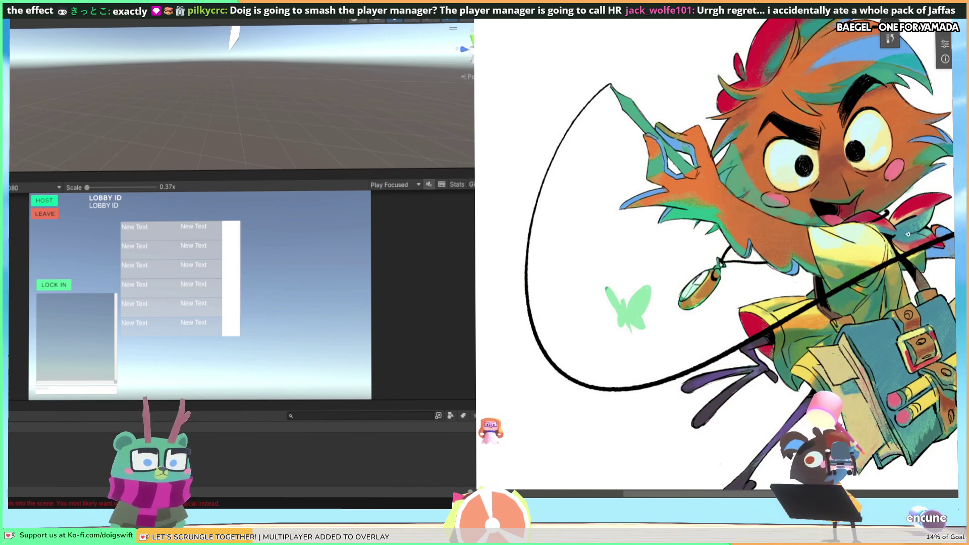
pyautogui.moveTo(880, 279); pyautogui.dragTo(850, 280)
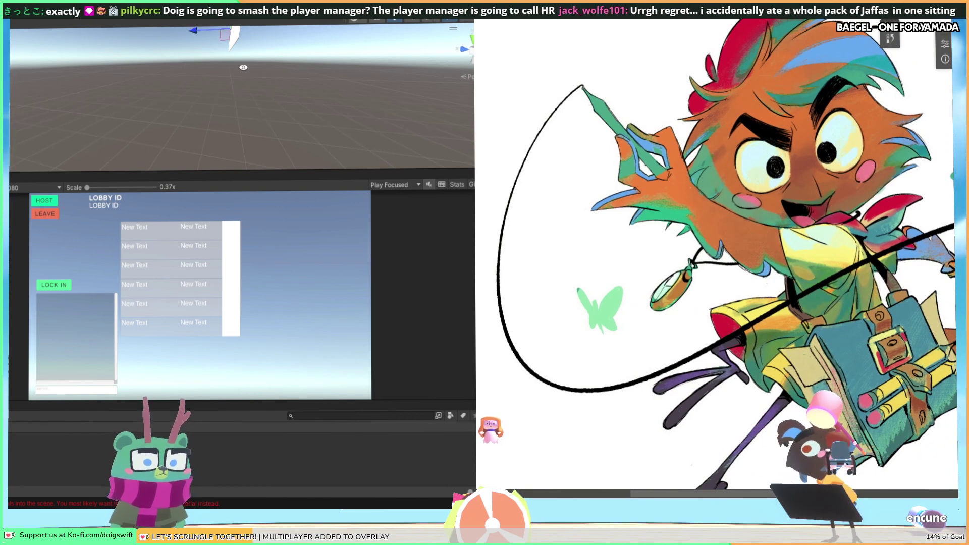
# Orbit Unity's Scene view to face the canvas.
pyautogui.moveTo(202, 69); pyautogui.dragTo(193, 112, button='middle')
pyautogui.keyDown('alt'); pyautogui.moveTo(193, 112); pyautogui.dragTo(127, 105); pyautogui.keyUp('alt')
pyautogui.moveTo(127, 105); pyautogui.dragTo(126, 89, button='middle')
pyautogui.keyDown('alt'); pyautogui.moveTo(126, 89); pyautogui.dragTo(121, 76); pyautogui.keyUp('alt')
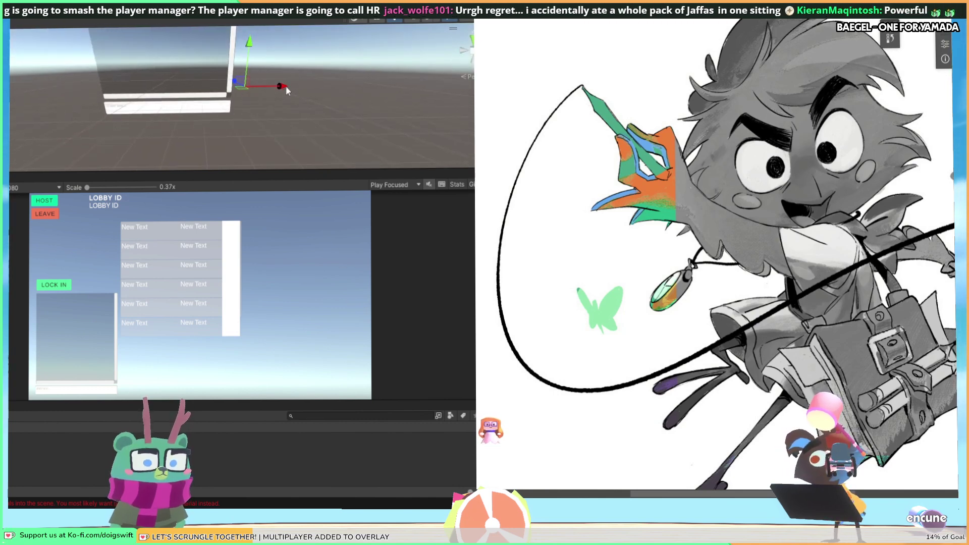
pyautogui.moveTo(284, 86); pyautogui.dragTo(284, 92)
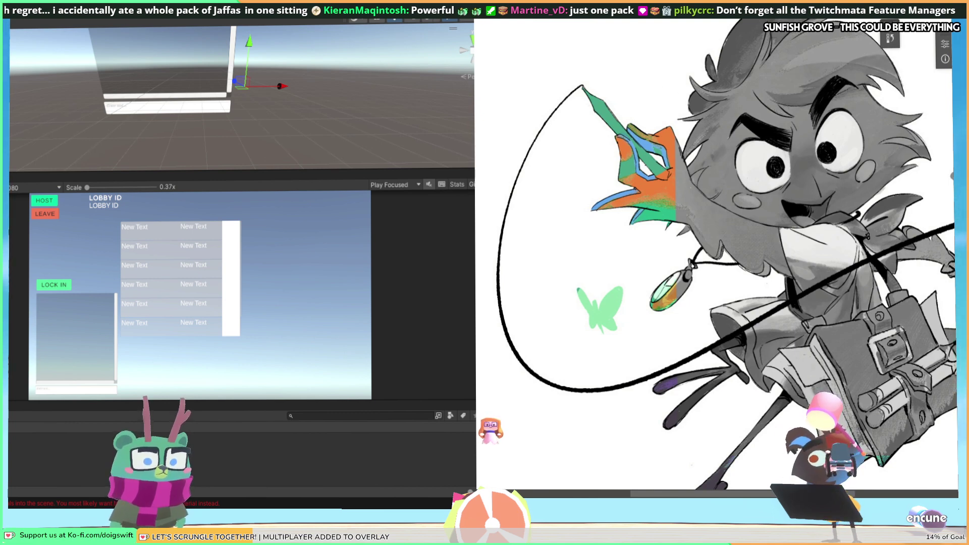
pyautogui.keyDown('alt'); pyautogui.click(841, 301); pyautogui.keyUp('alt')
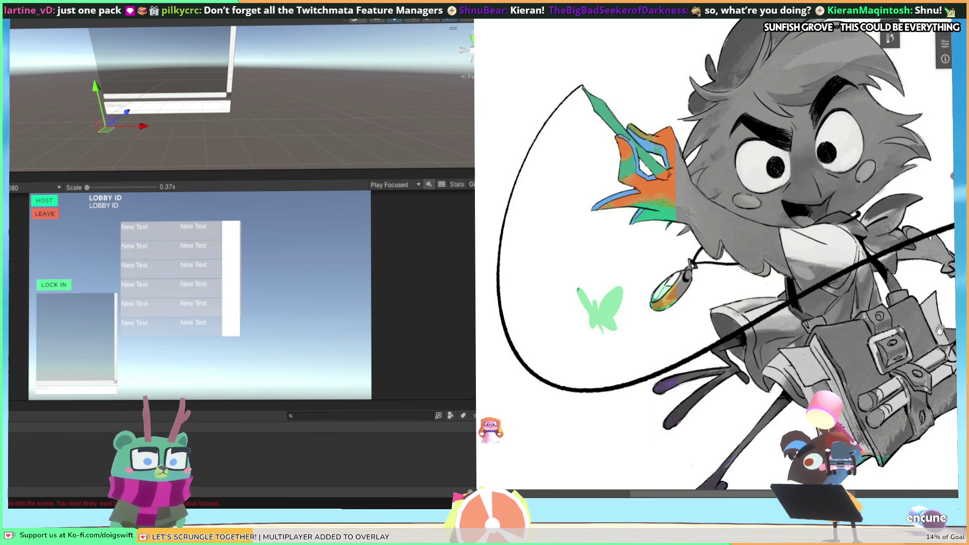
pyautogui.moveTo(937, 335); pyautogui.dragTo(936, 320)
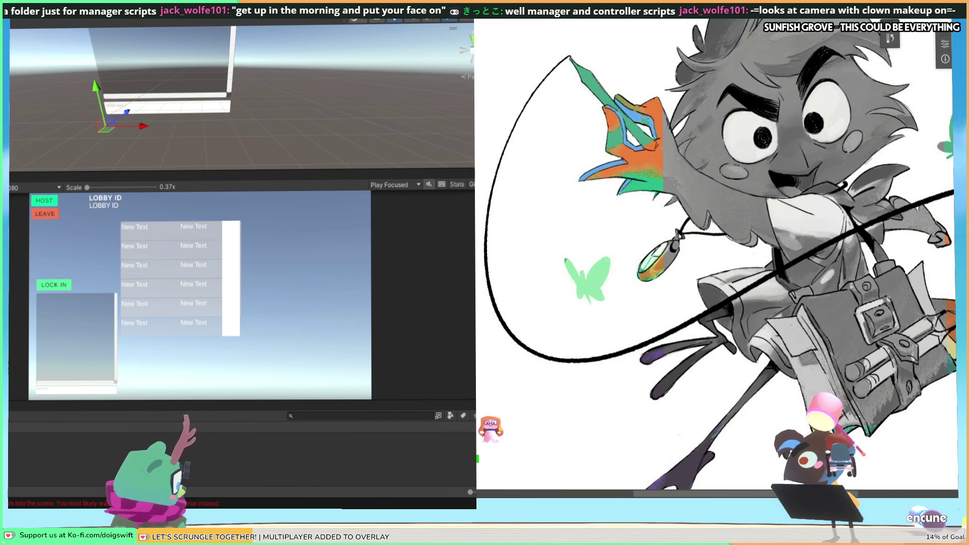
# Pan the Photoshop canvas down and left so the character's red hat is in view.
pyautogui.moveTo(830, 273); pyautogui.dragTo(828, 291)
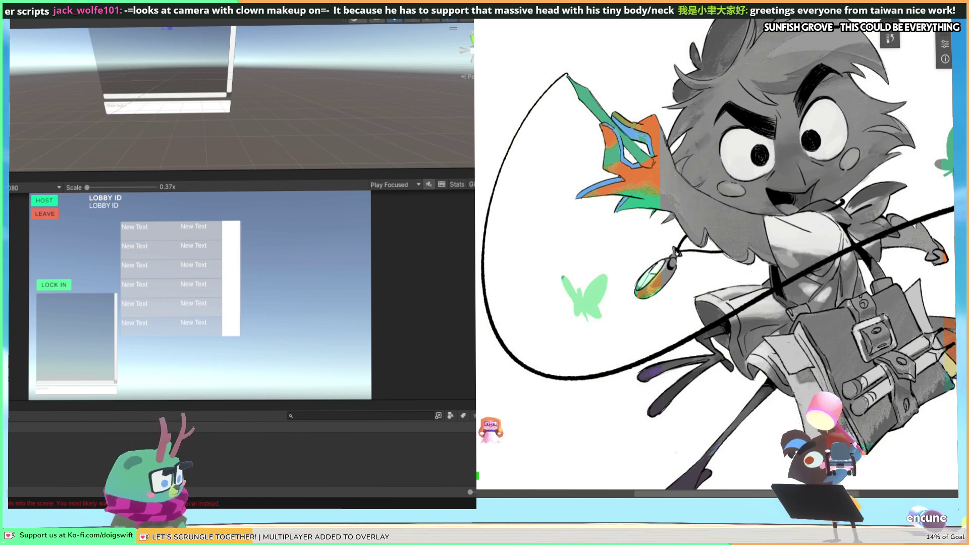
pyautogui.moveTo(918, 296); pyautogui.dragTo(889, 357)
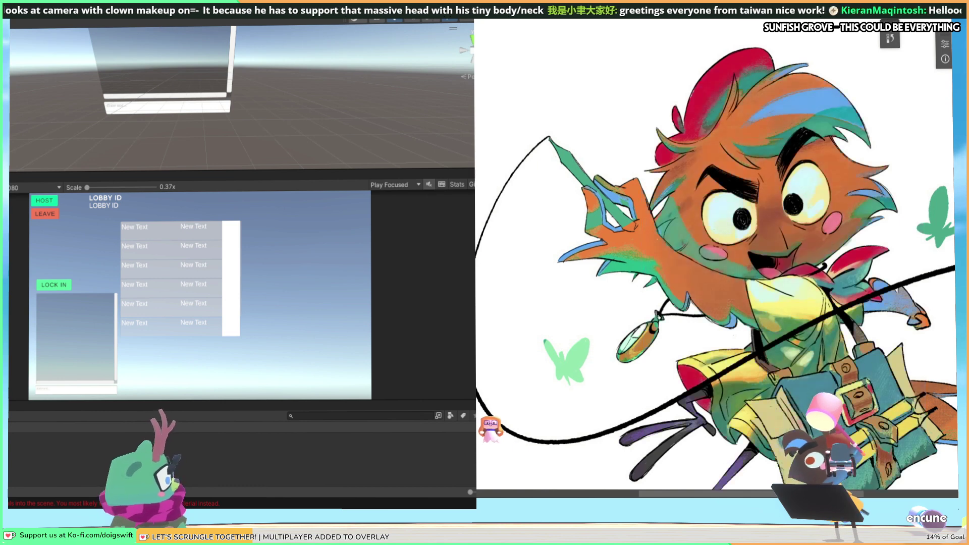
pyautogui.press('f')
pyautogui.scroll(-7, 275, 108)
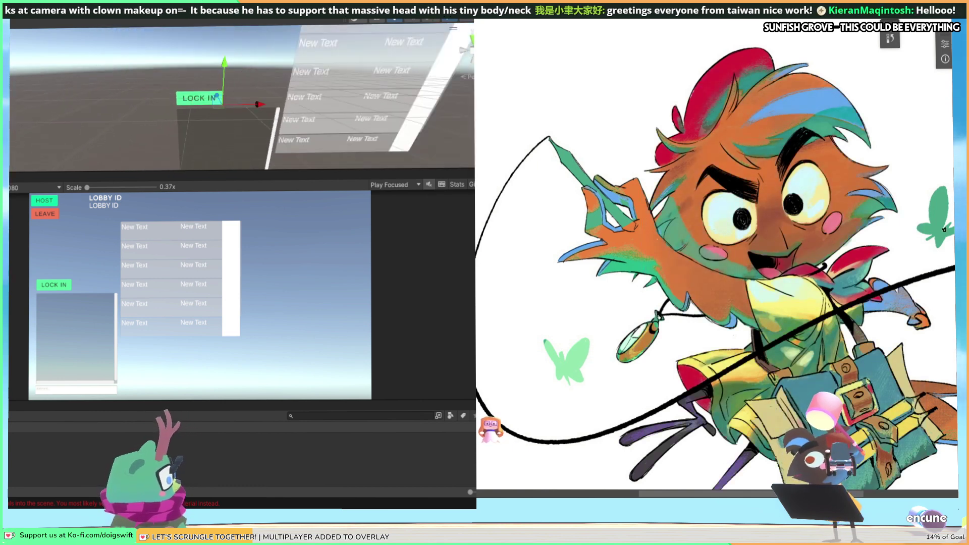
pyautogui.moveTo(277, 109); pyautogui.dragTo(192, 144, button='middle')
pyautogui.keyDown('alt'); pyautogui.moveTo(192, 144); pyautogui.dragTo(192, 97); pyautogui.keyUp('alt')
pyautogui.moveTo(191, 97); pyautogui.dragTo(160, 112, button='right')
pyautogui.moveTo(161, 112); pyautogui.dragTo(177, 108, button='middle')
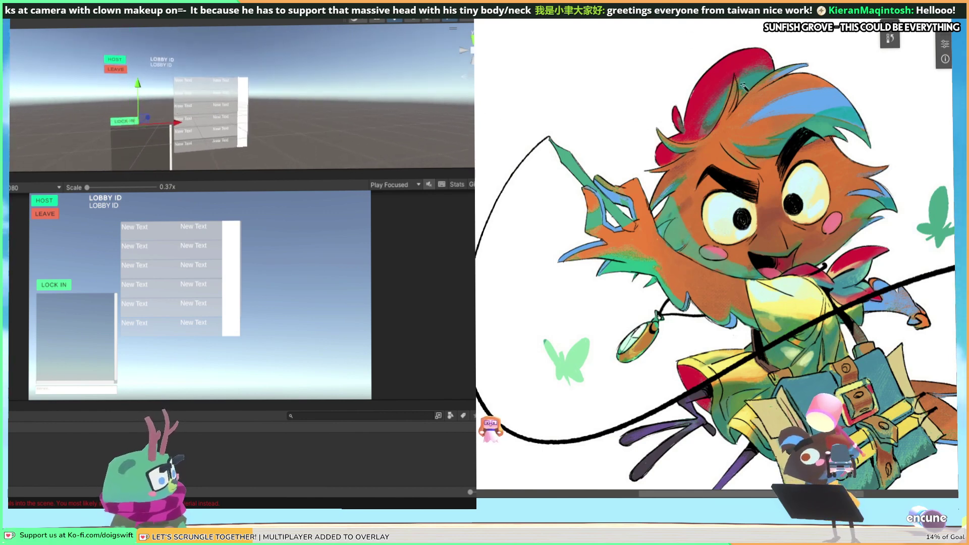
pyautogui.click(169, 63)
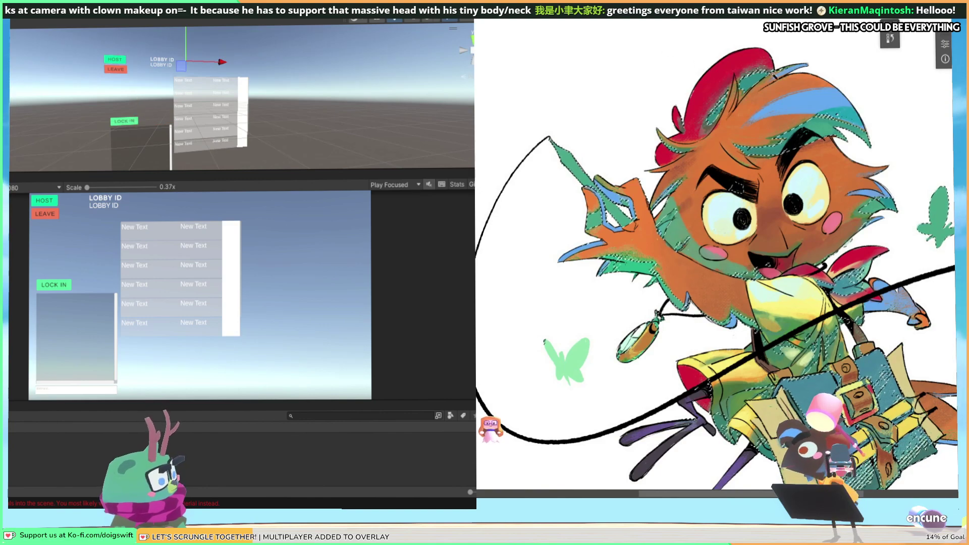
pyautogui.hotkey('ctrl', 'd')
pyautogui.click(747, 87)
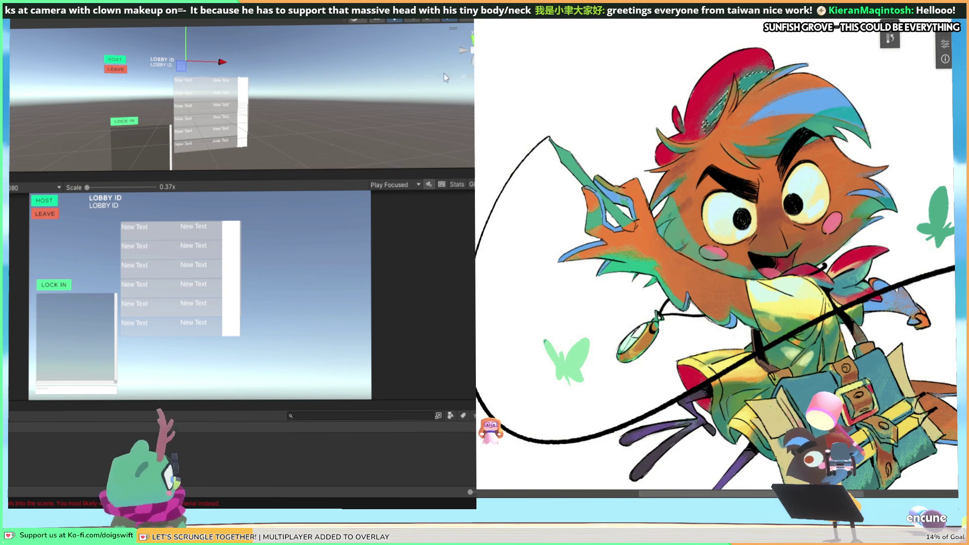
pyautogui.click(750, 90)
pyautogui.keyDown('shift'); pyautogui.click(785, 70); pyautogui.keyUp('shift')
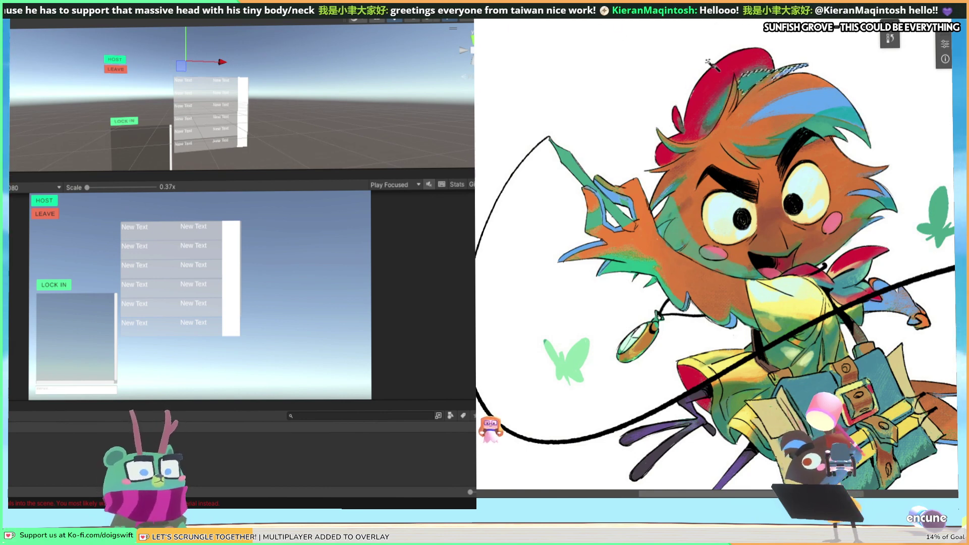
# Clear the selection and confirm the Hue/Saturation lightness adjustment.
pyautogui.hotkey('ctrl', 'd')
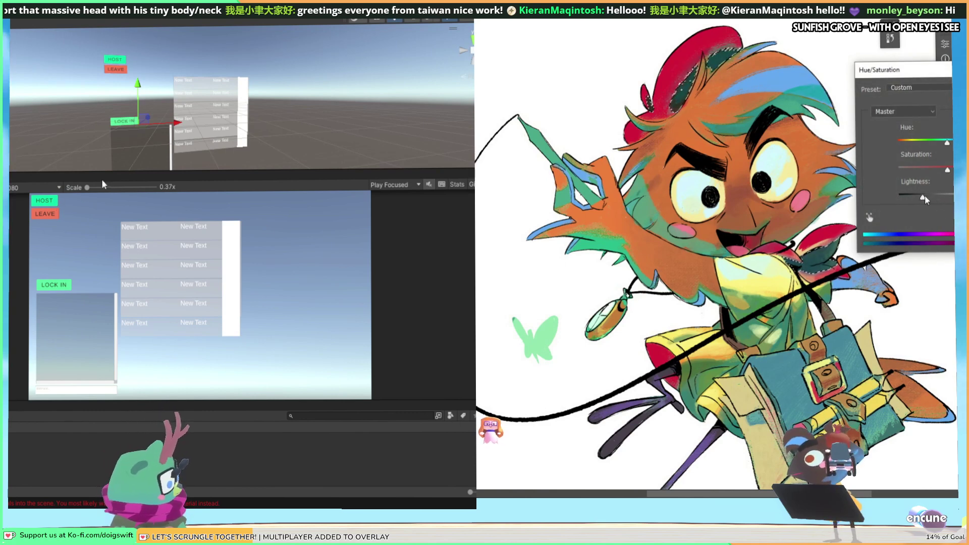
pyautogui.moveTo(112, 171); pyautogui.dragTo(112, 131)
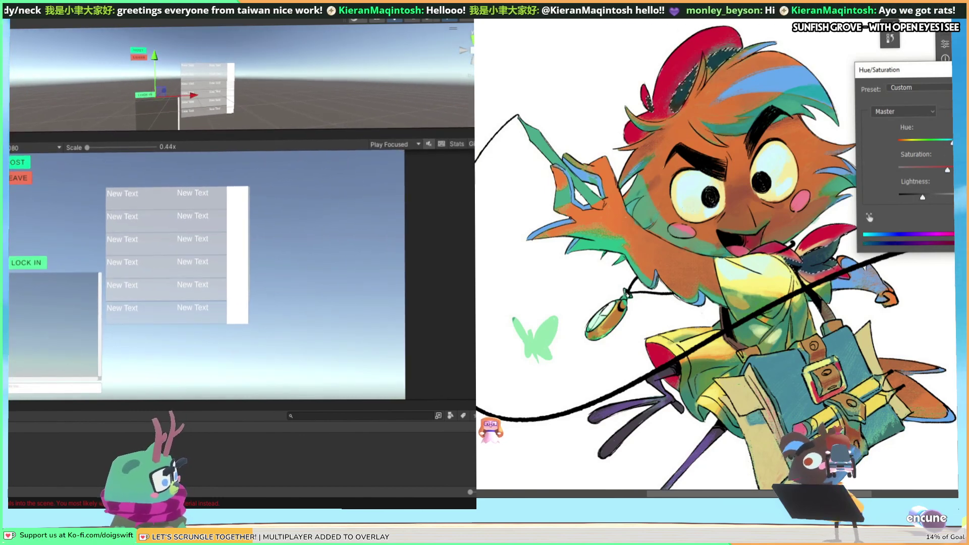
pyautogui.press('Return')
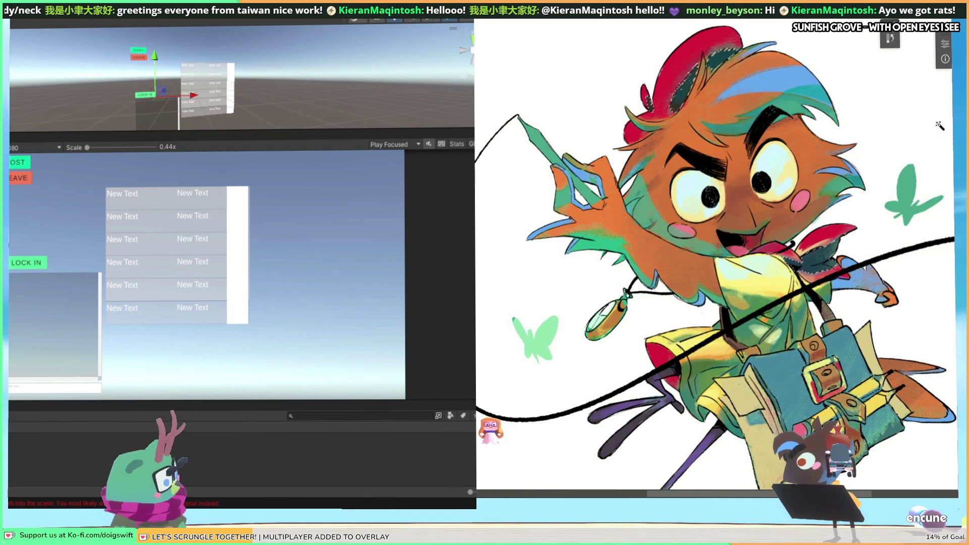
# Widen the Player Name label so it fits on a single line.
pyautogui.press('w')
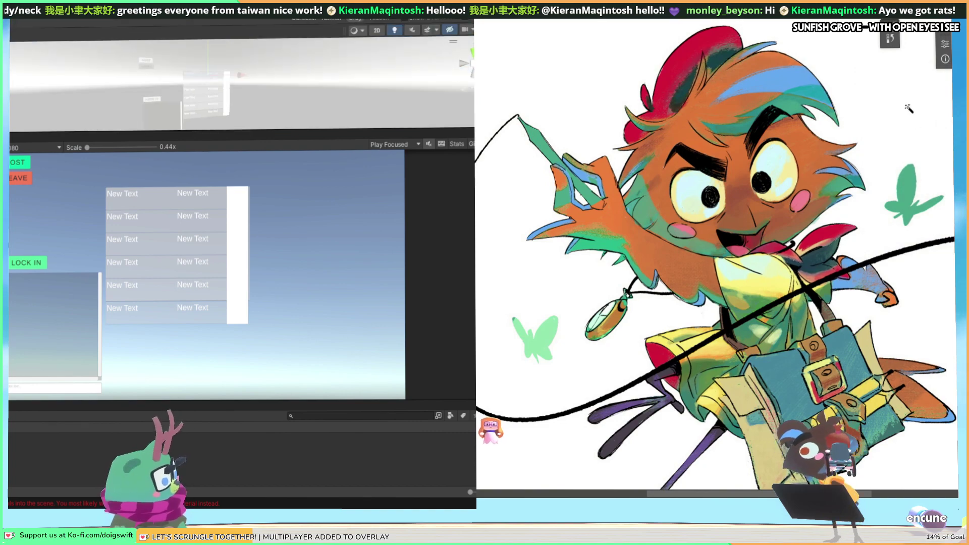
pyautogui.moveTo(113, 132); pyautogui.dragTo(112, 213)
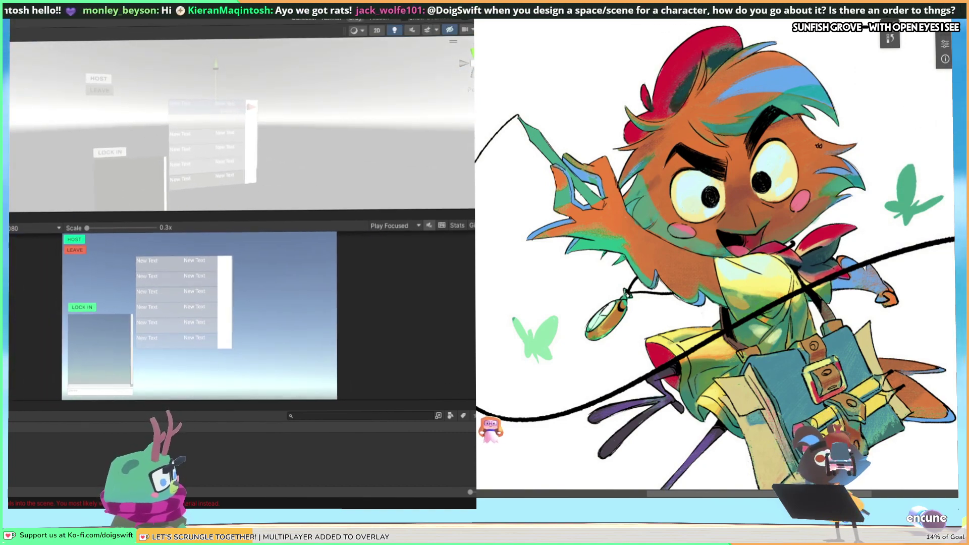
pyautogui.keyDown('alt'); pyautogui.click(826, 253); pyautogui.keyUp('alt')
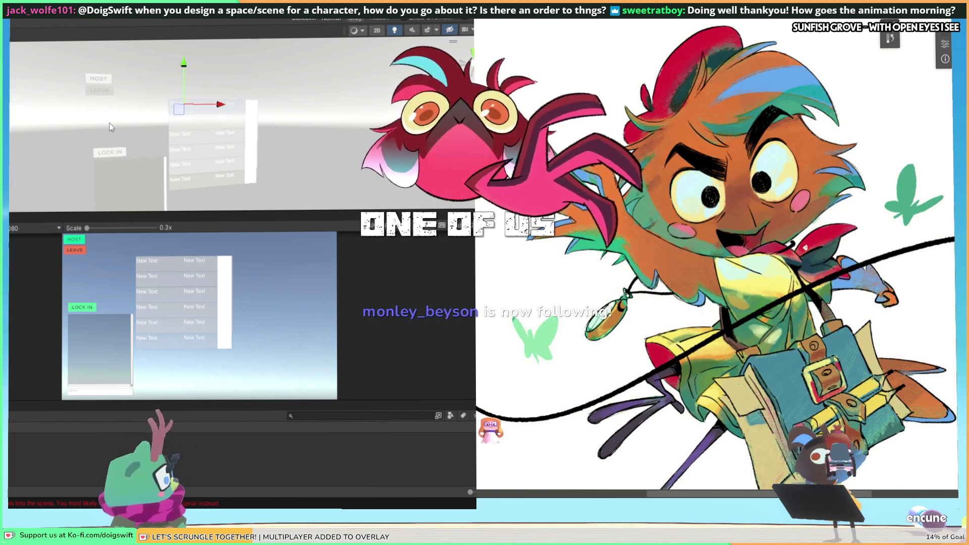
pyautogui.scroll(6, 111, 120)
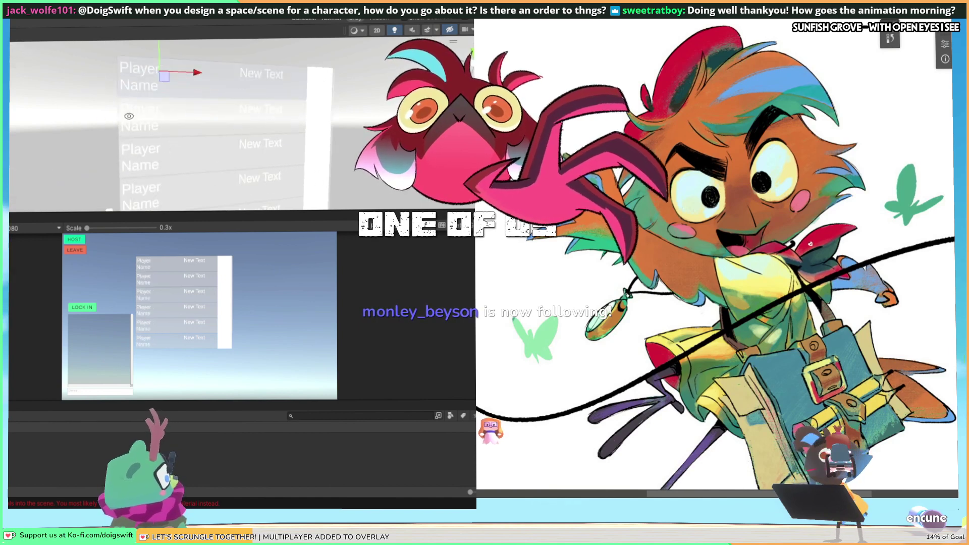
pyautogui.keyDown('alt'); pyautogui.moveTo(120, 153); pyautogui.dragTo(130, 158); pyautogui.keyUp('alt')
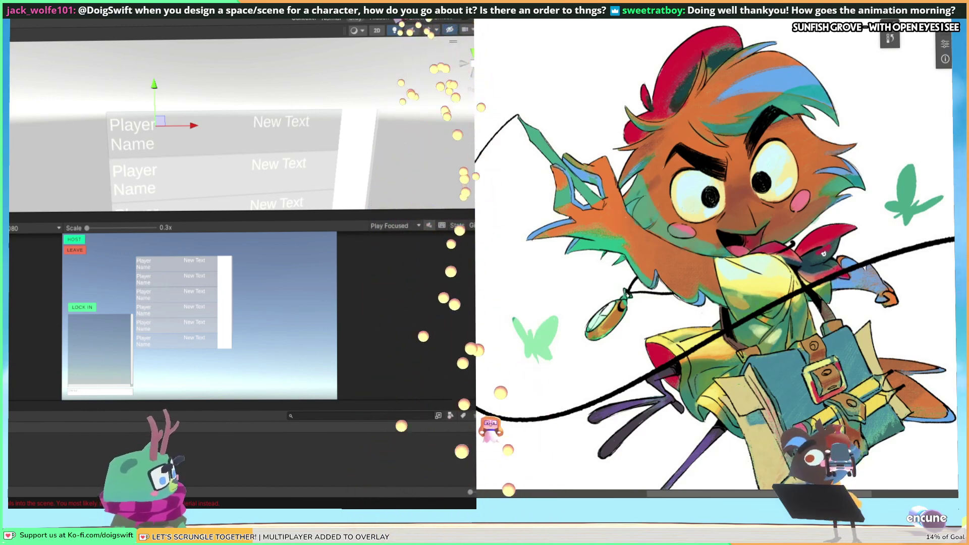
pyautogui.press('t')
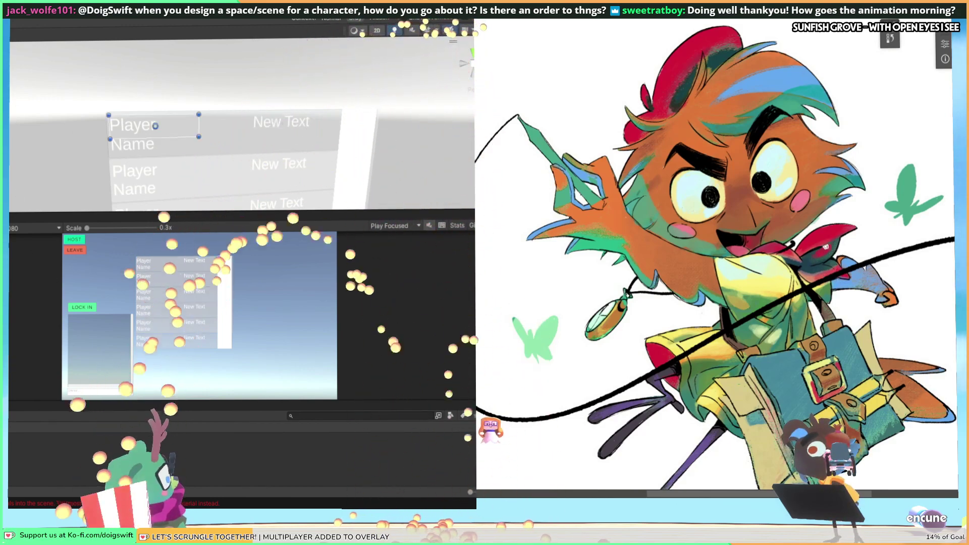
pyautogui.moveTo(118, 104); pyautogui.dragTo(108, 129, button='middle')
pyautogui.keyDown('alt'); pyautogui.moveTo(141, 150); pyautogui.dragTo(135, 129); pyautogui.keyUp('alt')
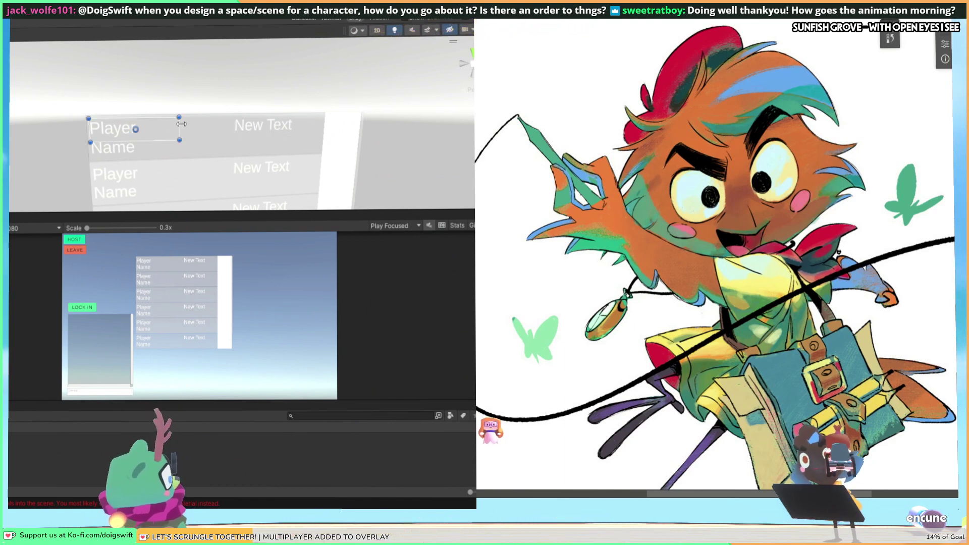
pyautogui.moveTo(182, 124); pyautogui.dragTo(229, 122)
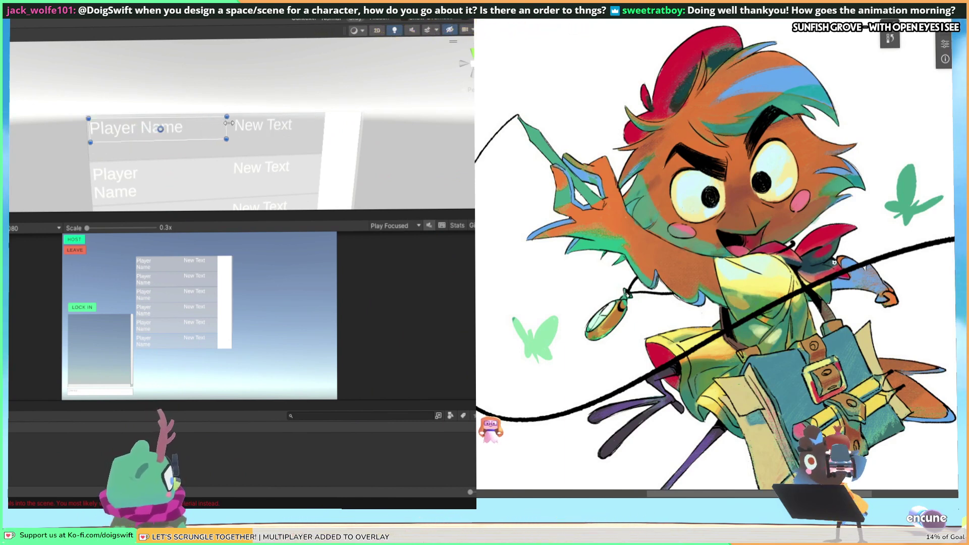
# Move the second label under Player Name, set its font size to 24, and nudge it lower.
pyautogui.click(268, 125)
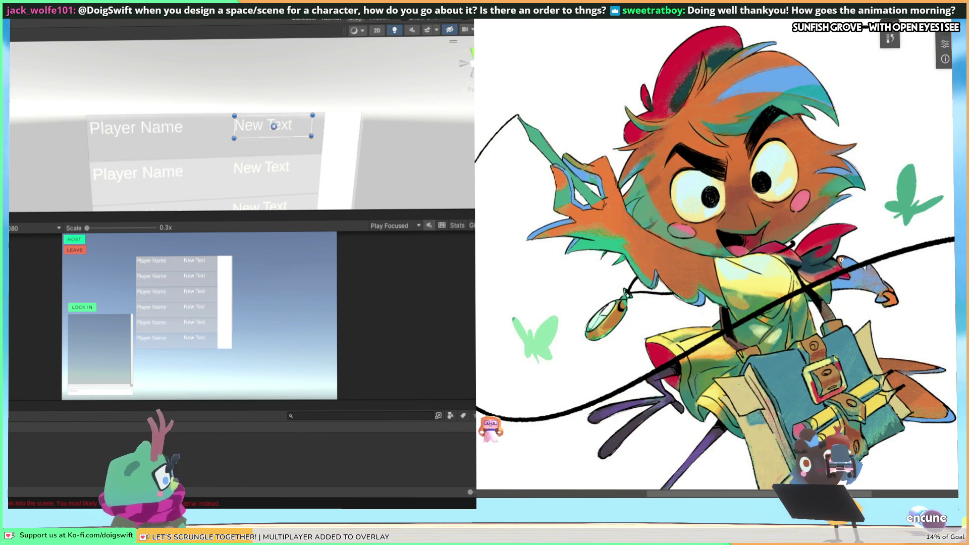
pyautogui.moveTo(250, 126); pyautogui.dragTo(105, 143)
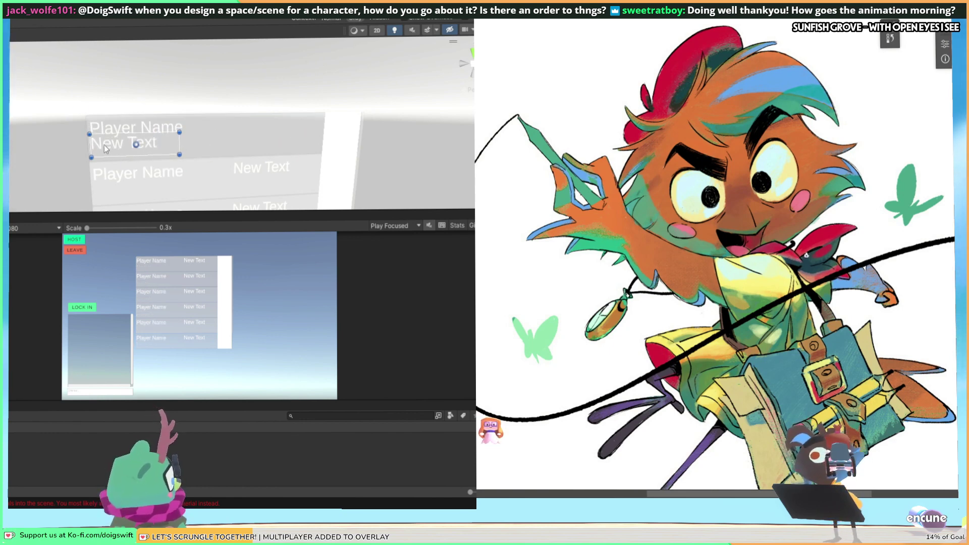
pyautogui.keyDown('alt'); pyautogui.click(777, 246); pyautogui.keyUp('alt')
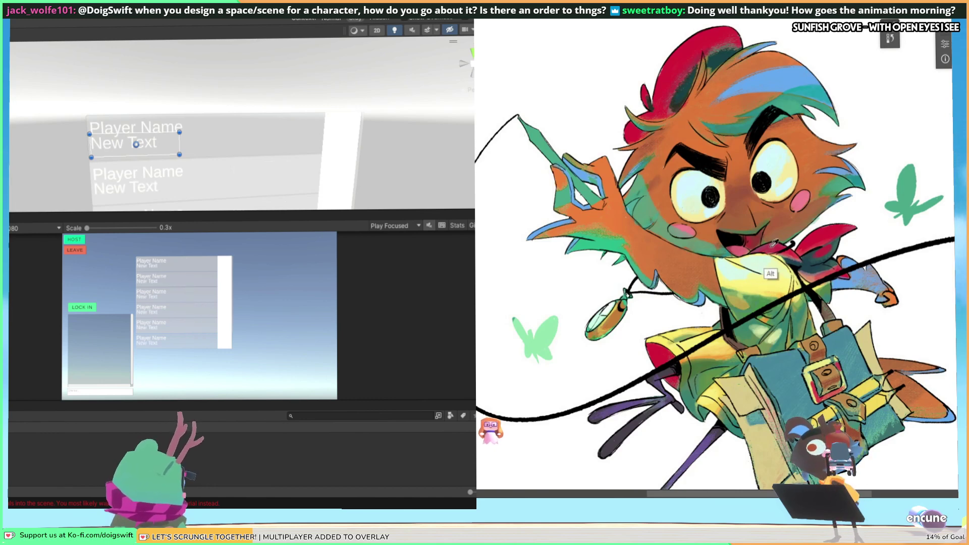
pyautogui.write('24')
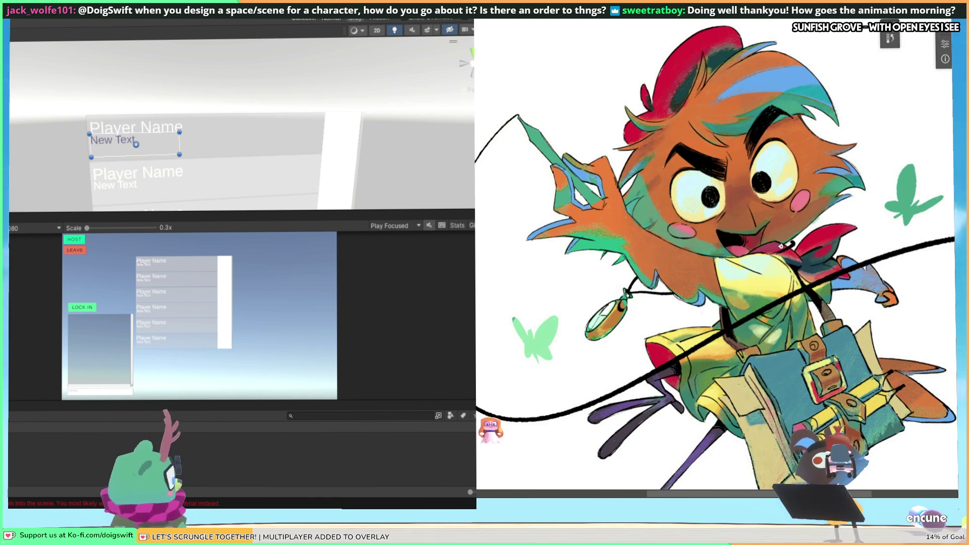
pyautogui.press('alt')
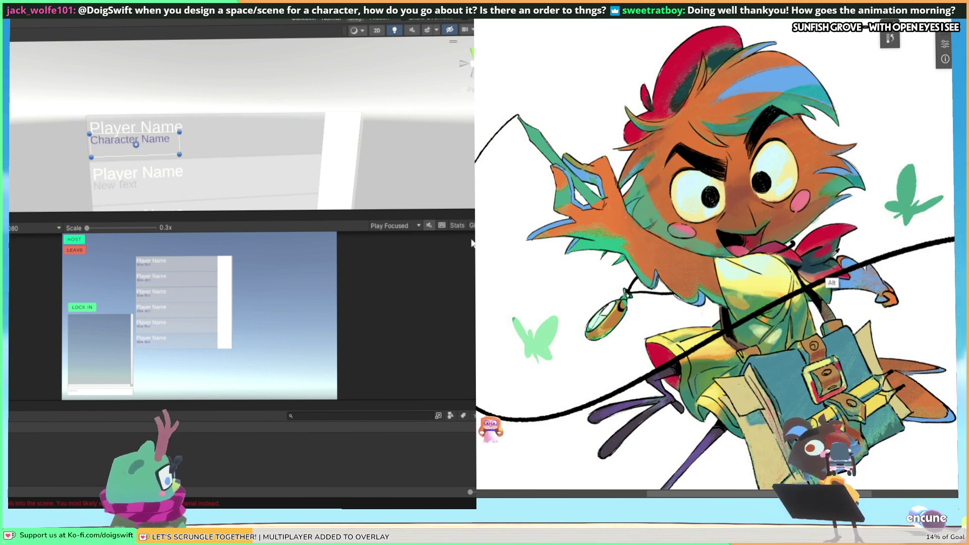
pyautogui.scroll(3, 86, 119)
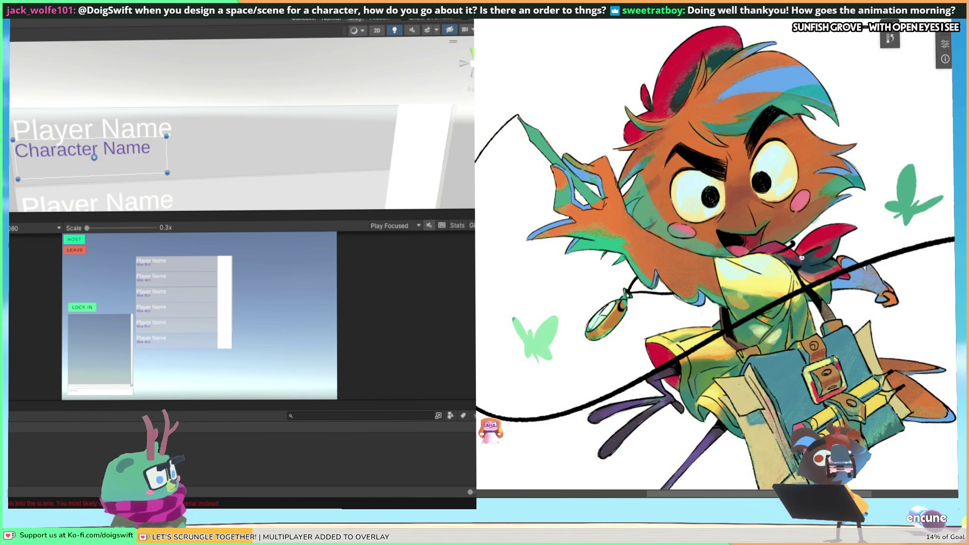
pyautogui.moveTo(120, 150); pyautogui.dragTo(122, 154)
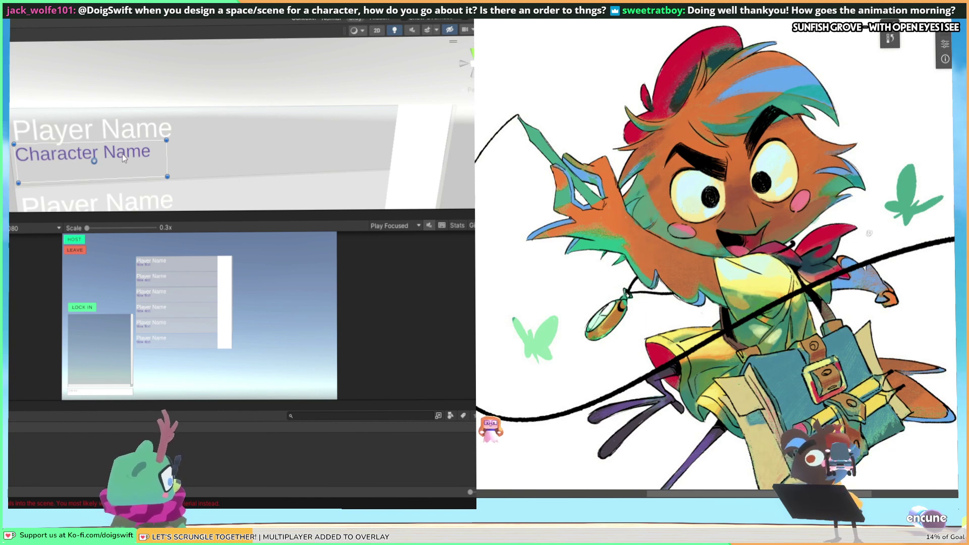
pyautogui.moveTo(122, 154); pyautogui.dragTo(122, 156)
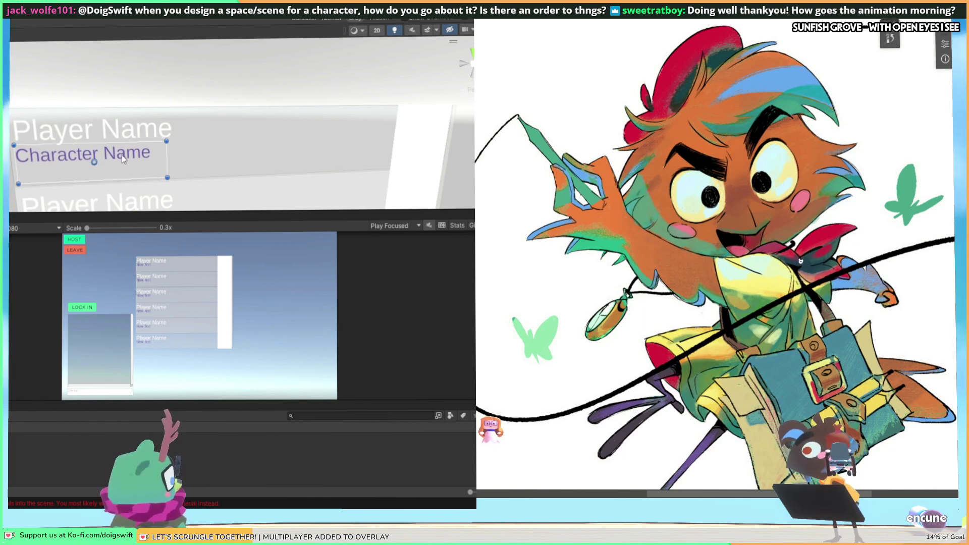
pyautogui.click(135, 131)
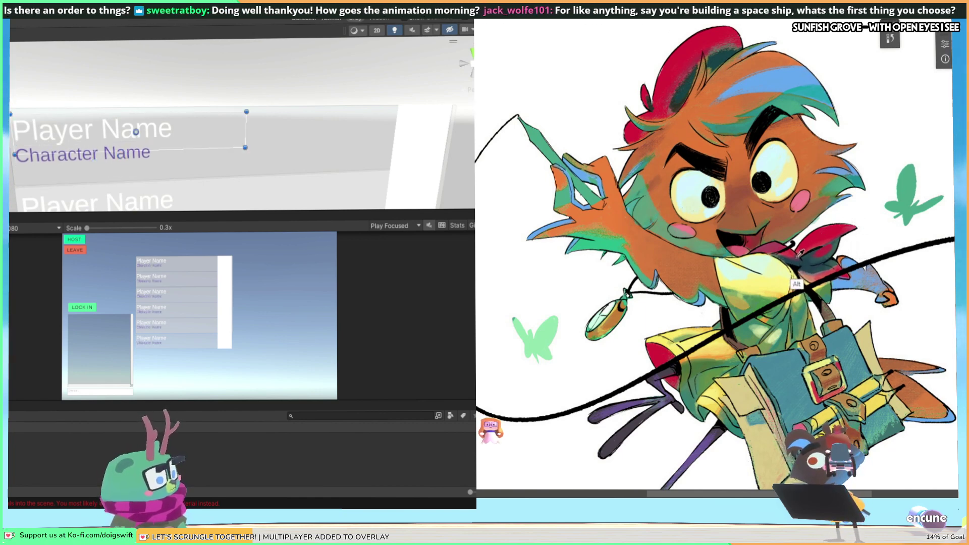
# Move Player Name and Character Name right, then drag the white Image to the row's far left.
pyautogui.keyDown('shift'); pyautogui.click(93, 158); pyautogui.keyUp('shift')
pyautogui.moveTo(93, 158); pyautogui.dragTo(122, 152)
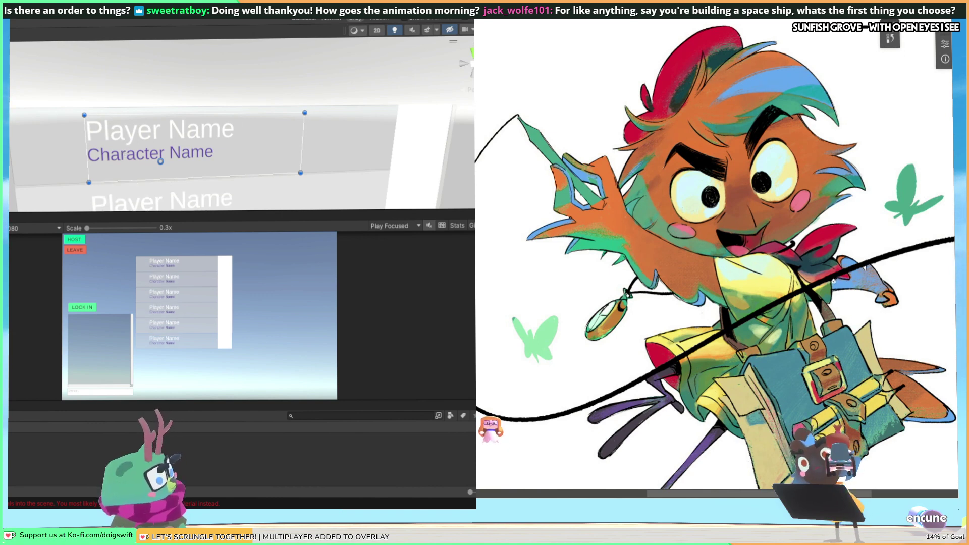
pyautogui.click(428, 151)
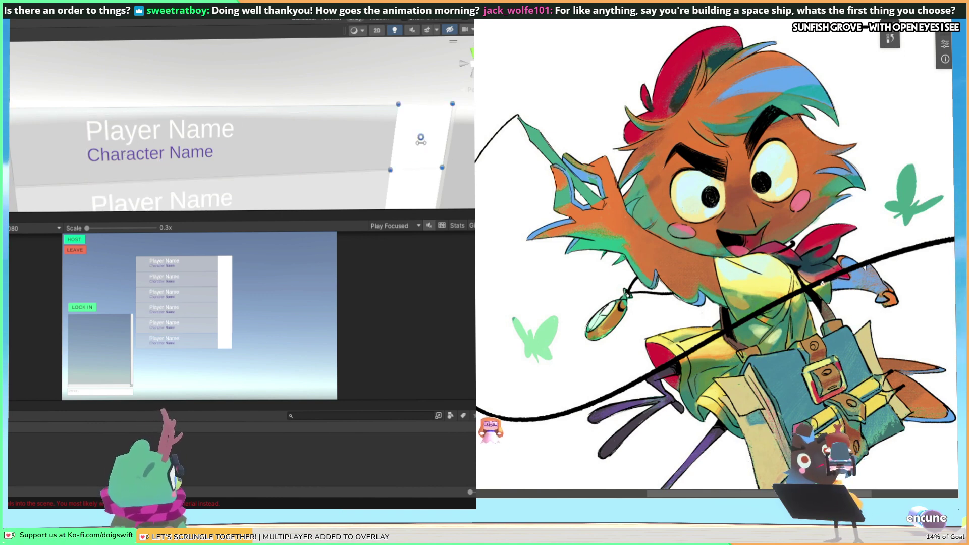
pyautogui.moveTo(421, 140); pyautogui.dragTo(25, 179)
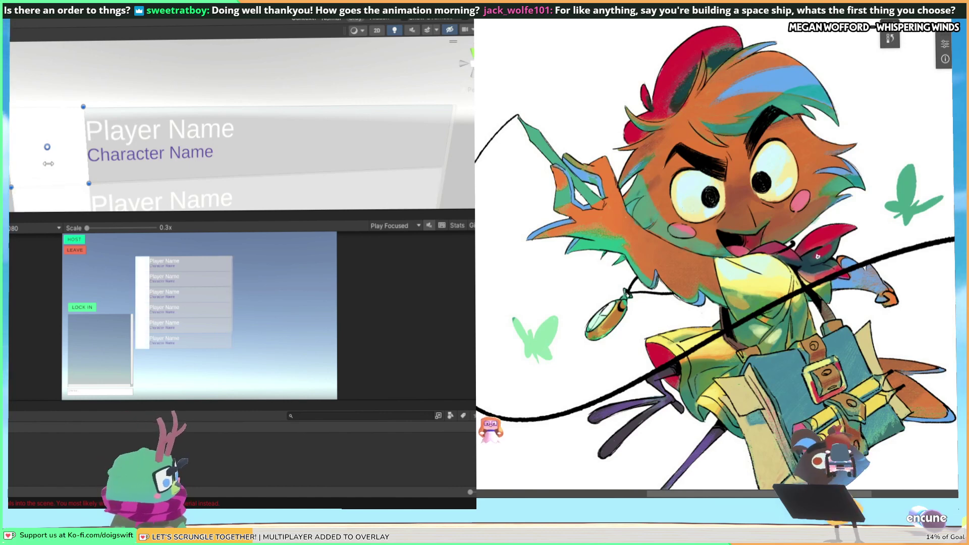
pyautogui.scroll(-2, 74, 149)
# Raise the white Image a few pixels to align with the labels, and give the Scene view more height.
pyautogui.moveTo(74, 149); pyautogui.dragTo(130, 126, button='middle')
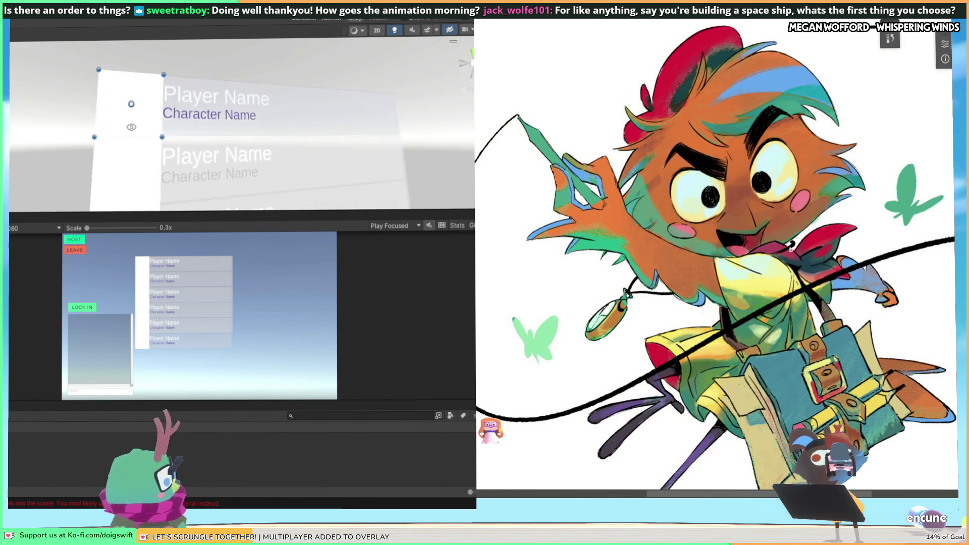
pyautogui.moveTo(130, 126)
pyautogui.keyDown('alt'); pyautogui.mouseDown()
pyautogui.moveTo(155, 155)
pyautogui.moveTo(142, 140)
pyautogui.mouseUp(); pyautogui.keyUp('alt')
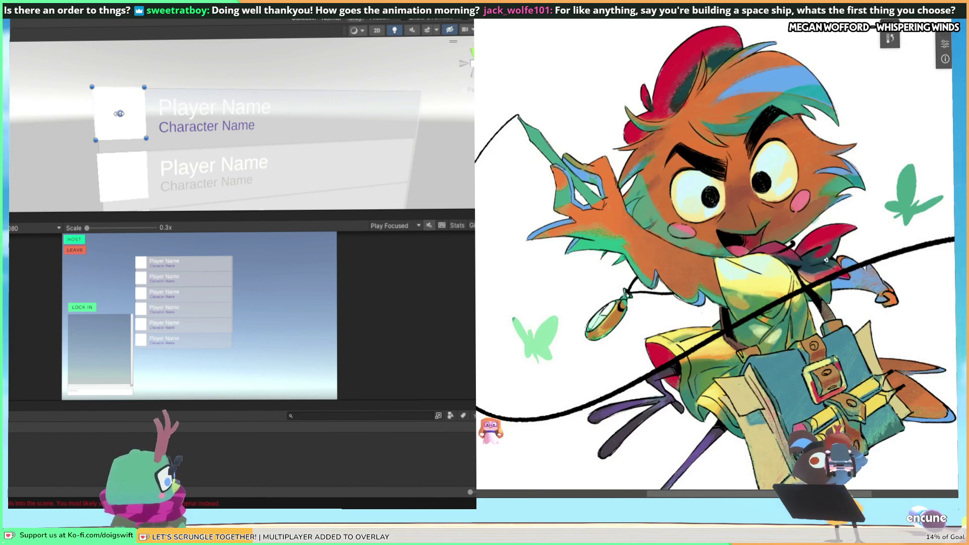
pyautogui.keyDown('alt'); pyautogui.moveTo(97, 125); pyautogui.dragTo(228, 166); pyautogui.keyUp('alt')
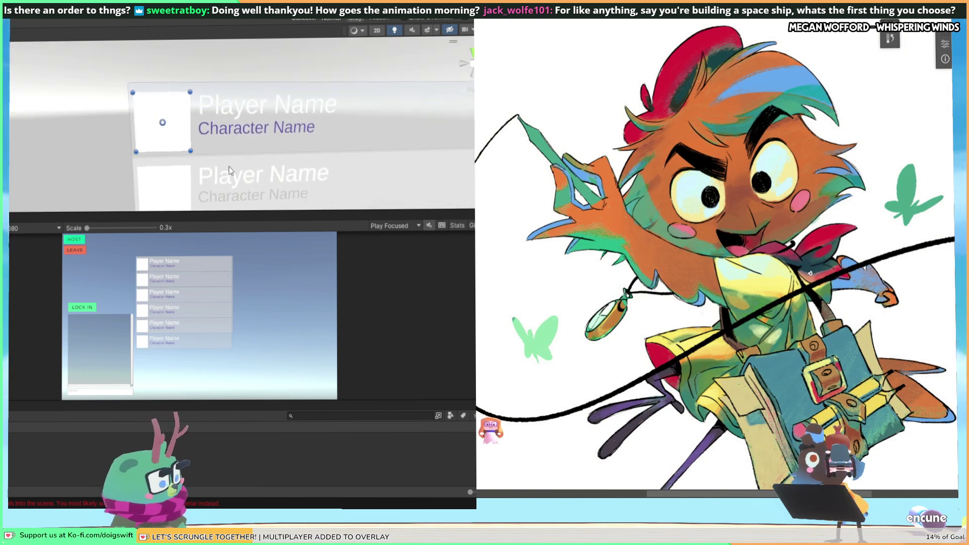
pyautogui.scroll(2, 228, 167)
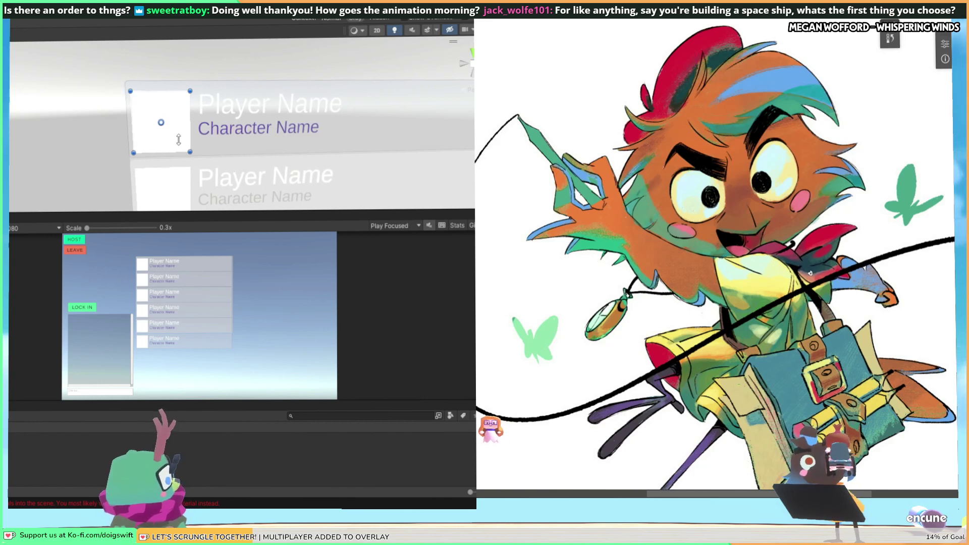
pyautogui.moveTo(176, 132); pyautogui.dragTo(177, 129)
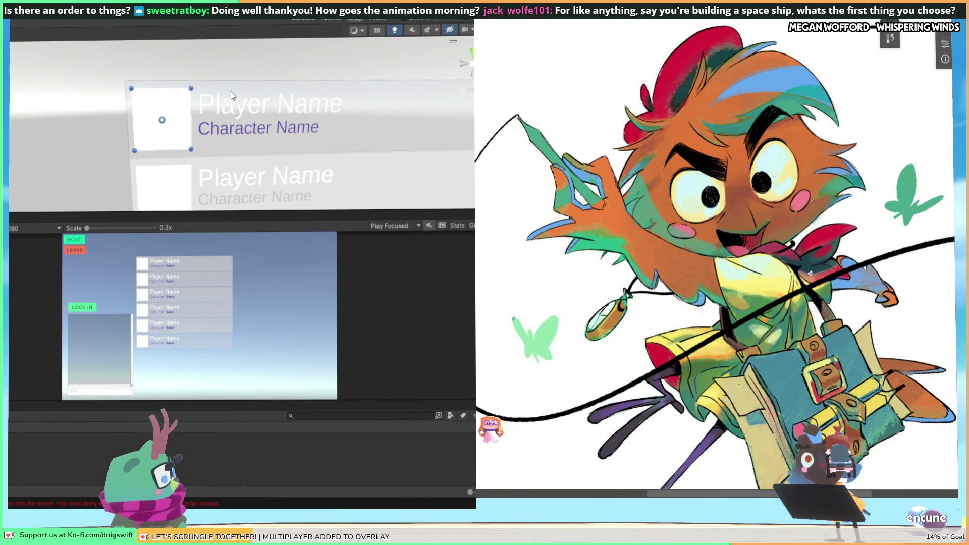
pyautogui.moveTo(138, 215); pyautogui.dragTo(151, 235)
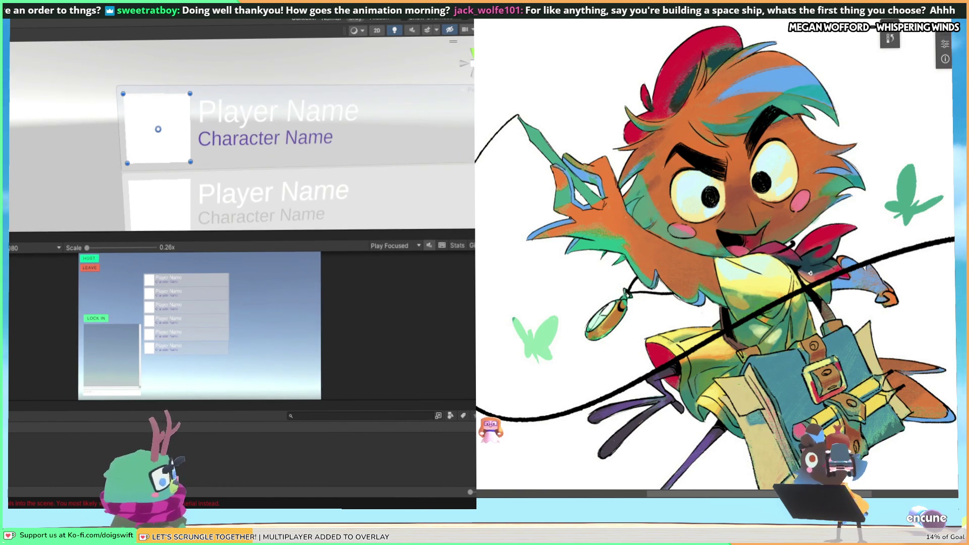
# Select the Player Name and Character Name Text objects to style them uppercase.
pyautogui.click(9, 285)
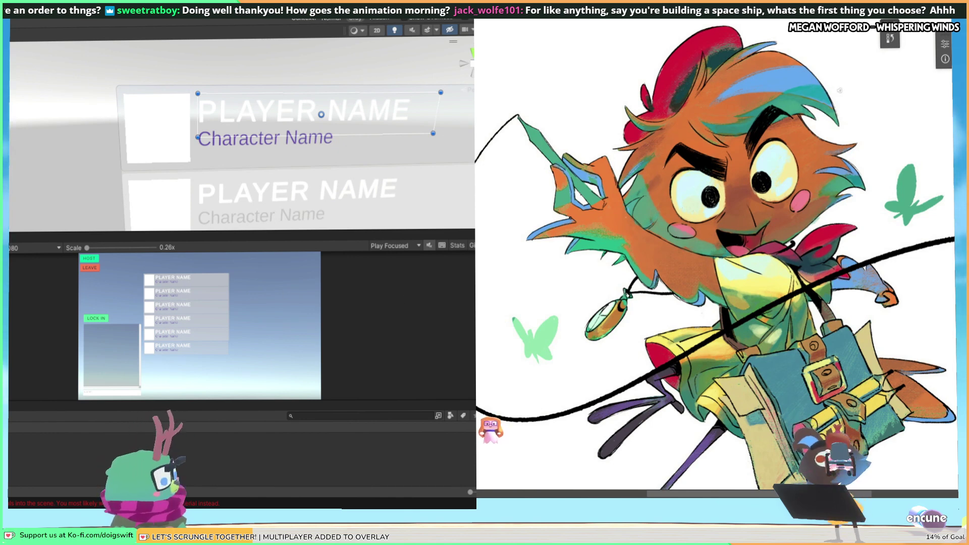
pyautogui.click(265, 138)
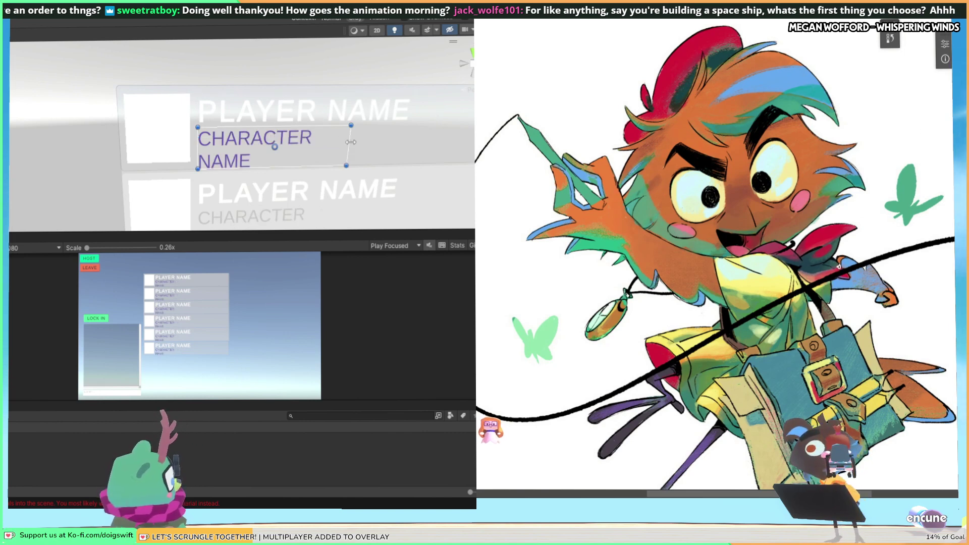
# Widen the CHARACTER NAME text box so the label fits on one line.
pyautogui.moveTo(353, 143); pyautogui.dragTo(375, 143)
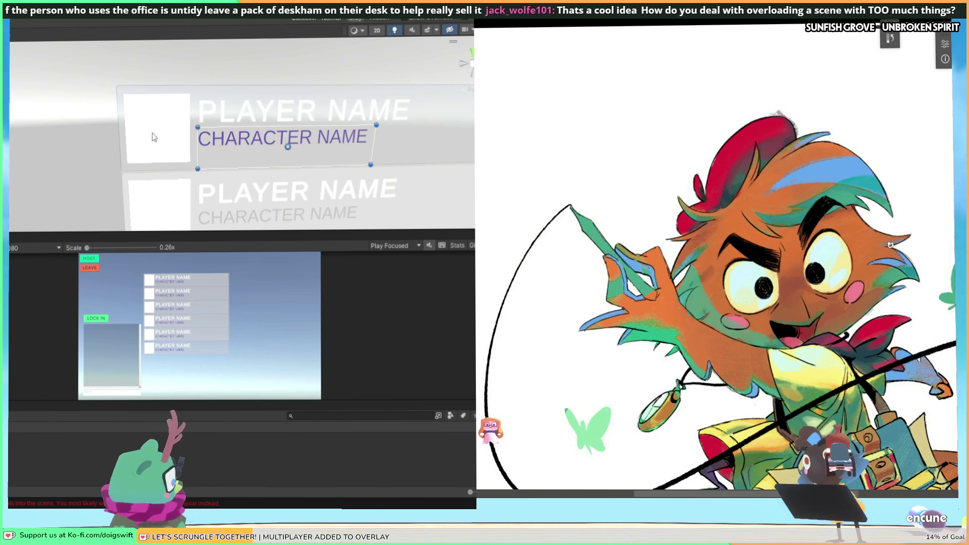
pyautogui.scroll(-5, 256, 146)
pyautogui.keyDown('alt'); pyautogui.moveTo(232, 142); pyautogui.dragTo(216, 139); pyautogui.keyUp('alt')
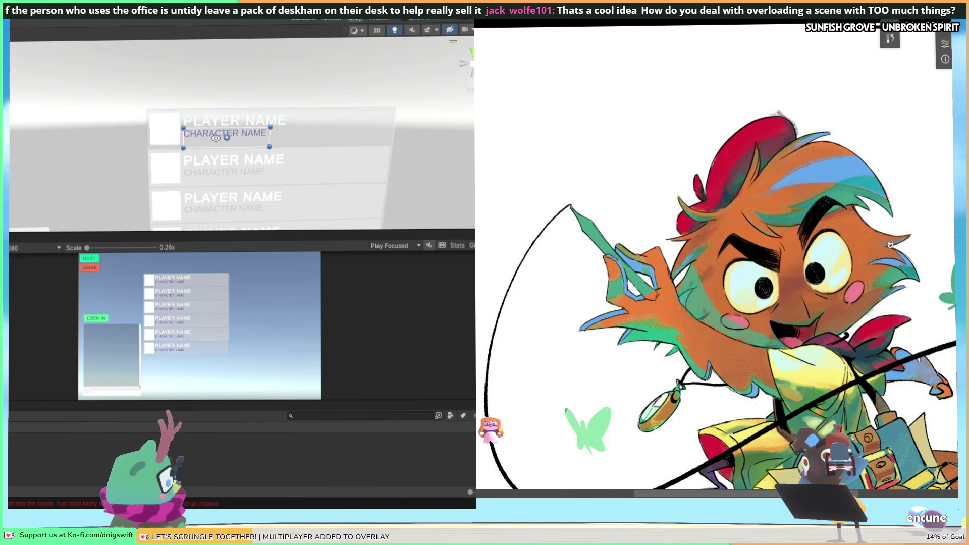
pyautogui.press('Up')
pyautogui.press('Up')
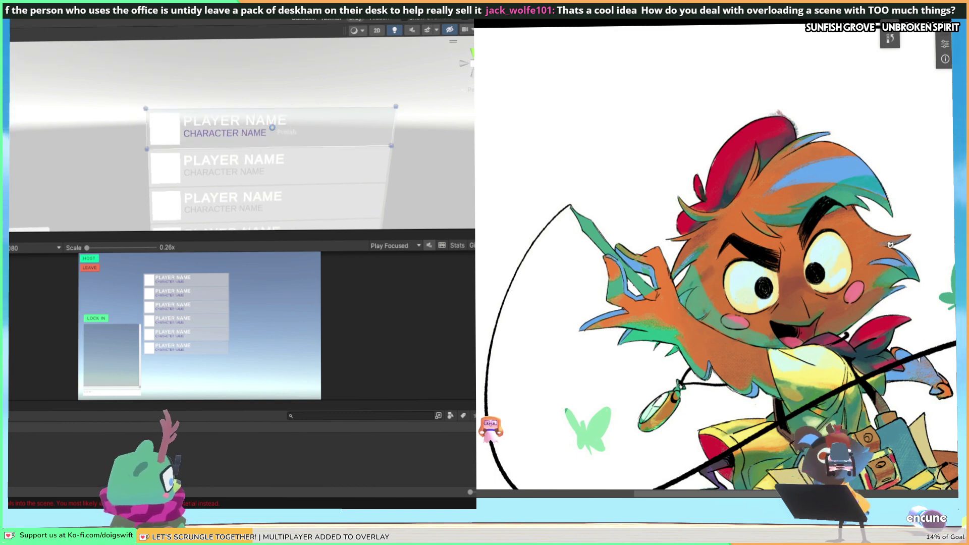
pyautogui.moveTo(391, 129); pyautogui.dragTo(273, 147, button='middle')
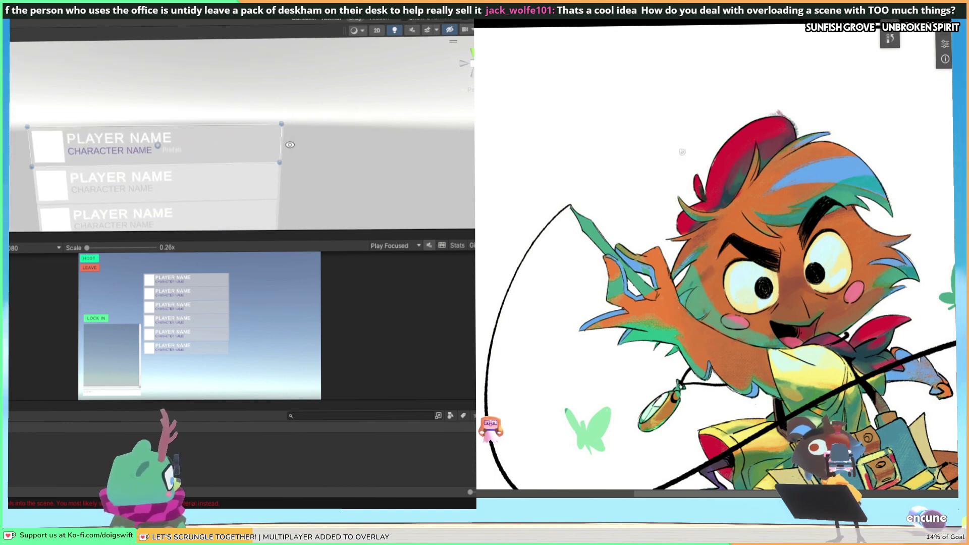
pyautogui.keyDown('alt'); pyautogui.moveTo(273, 148); pyautogui.dragTo(196, 150); pyautogui.keyUp('alt')
pyautogui.scroll(5, 360, 160)
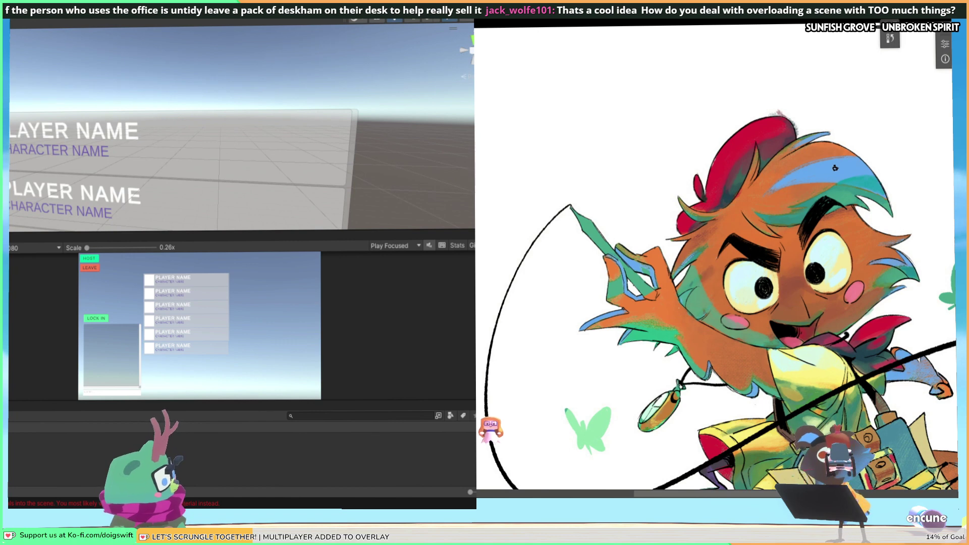
pyautogui.click(192, 154)
pyautogui.scroll(-3, 193, 155)
pyautogui.keyDown('alt'); pyautogui.moveTo(193, 155); pyautogui.dragTo(211, 151); pyautogui.keyUp('alt')
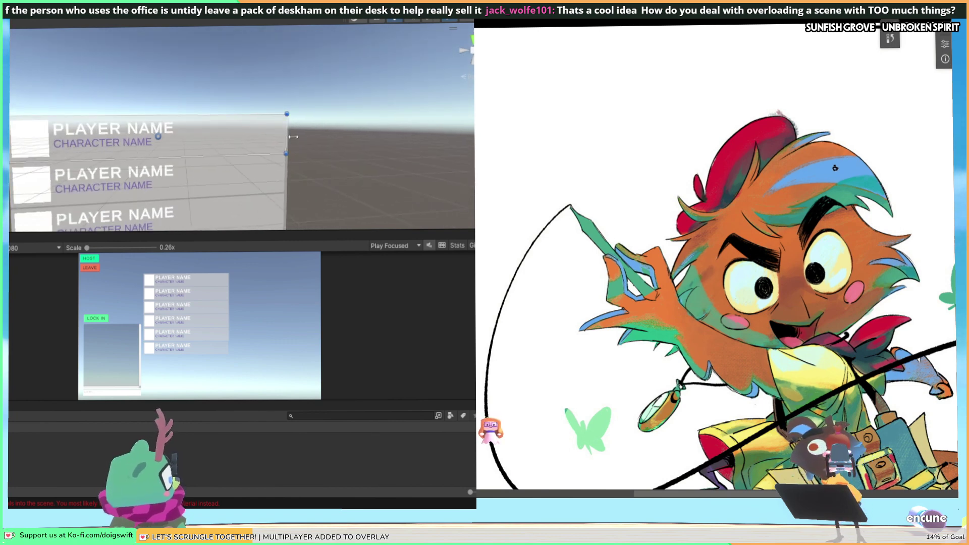
pyautogui.moveTo(287, 138); pyautogui.dragTo(266, 136)
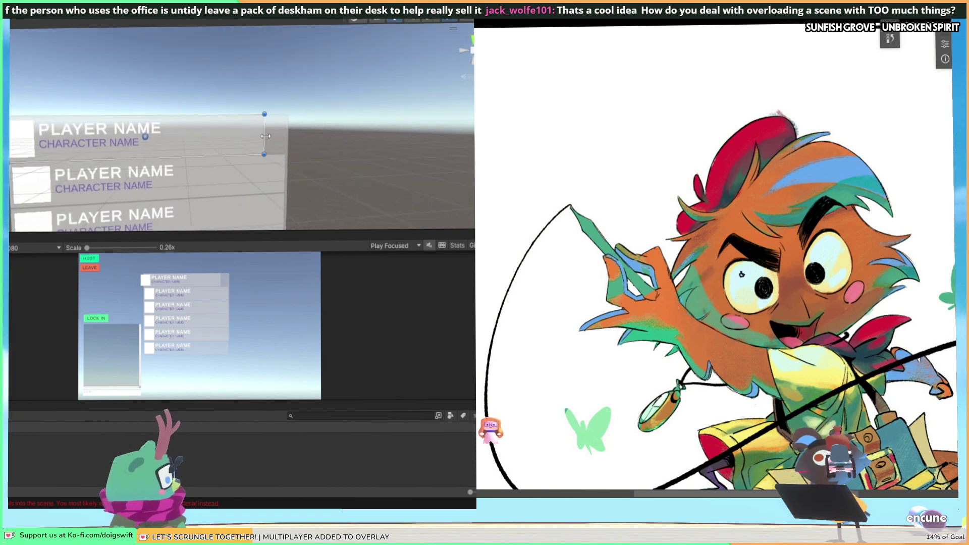
pyautogui.hotkey('ctrl', 'z')
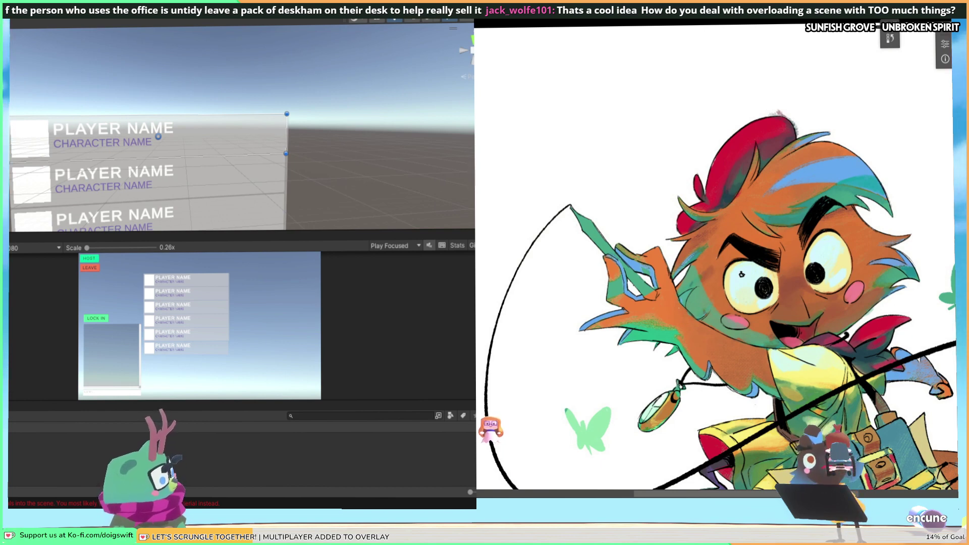
pyautogui.press('p')
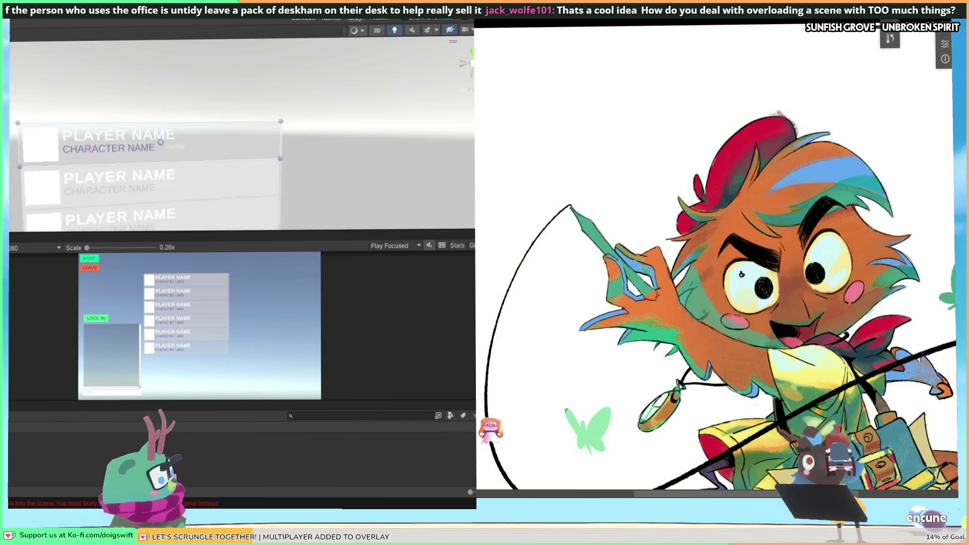
pyautogui.click(41, 144)
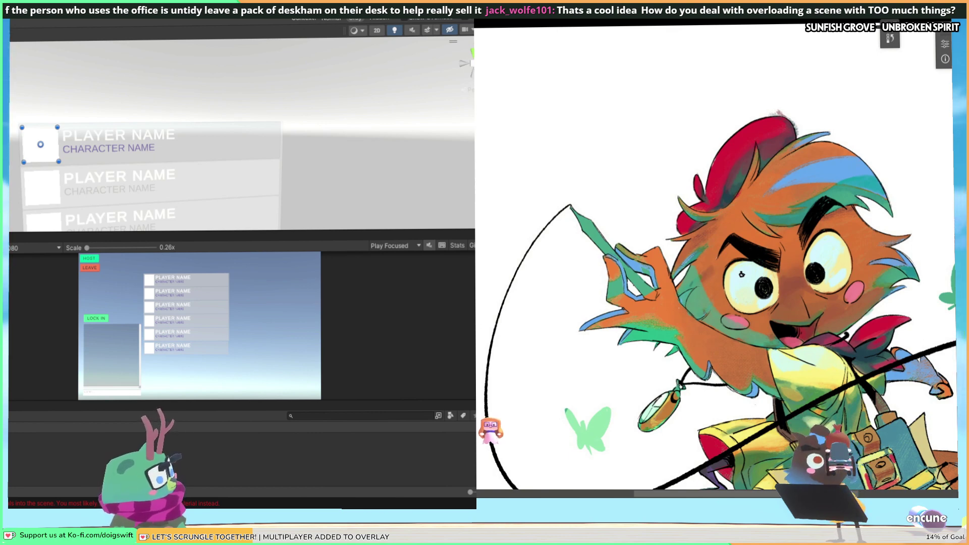
pyautogui.click(128, 137)
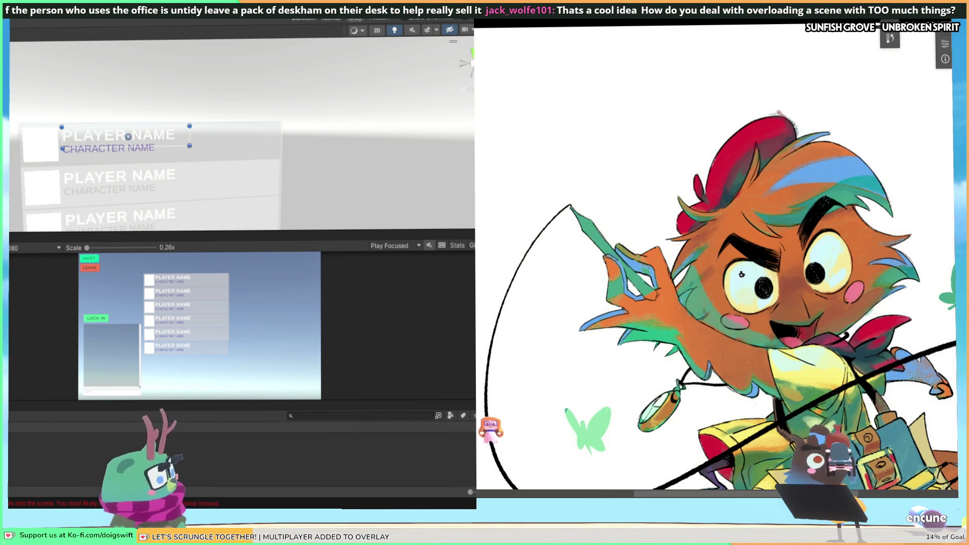
pyautogui.keyDown('ctrl'); pyautogui.click(112, 151); pyautogui.keyUp('ctrl')
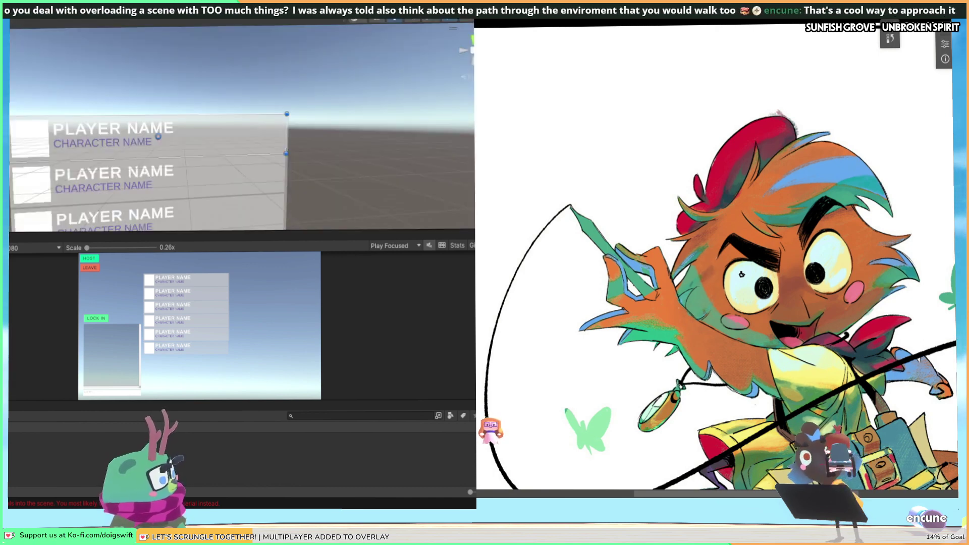
# Try narrowing the top name panel from each side, undoing both attempts.
pyautogui.moveTo(286, 140); pyautogui.dragTo(181, 136)
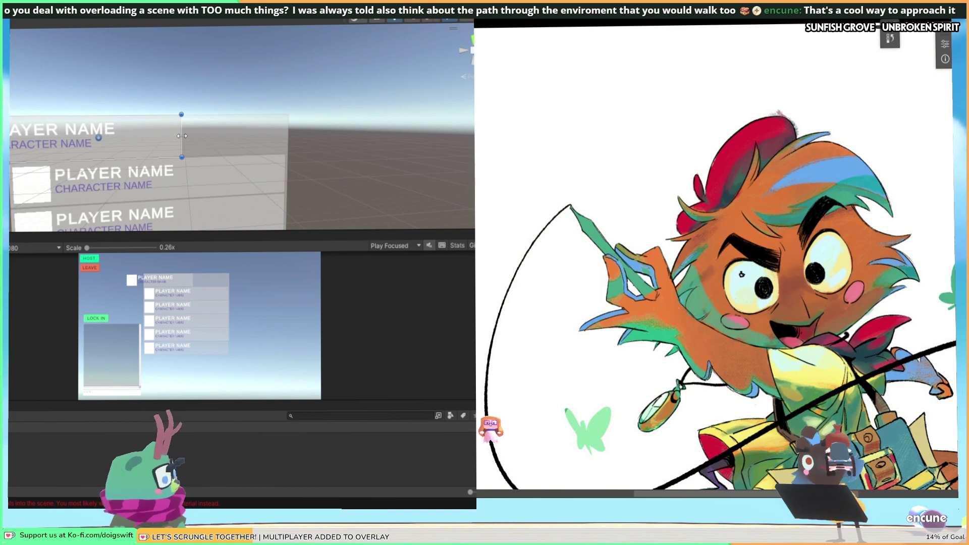
pyautogui.hotkey('ctrl', 'z')
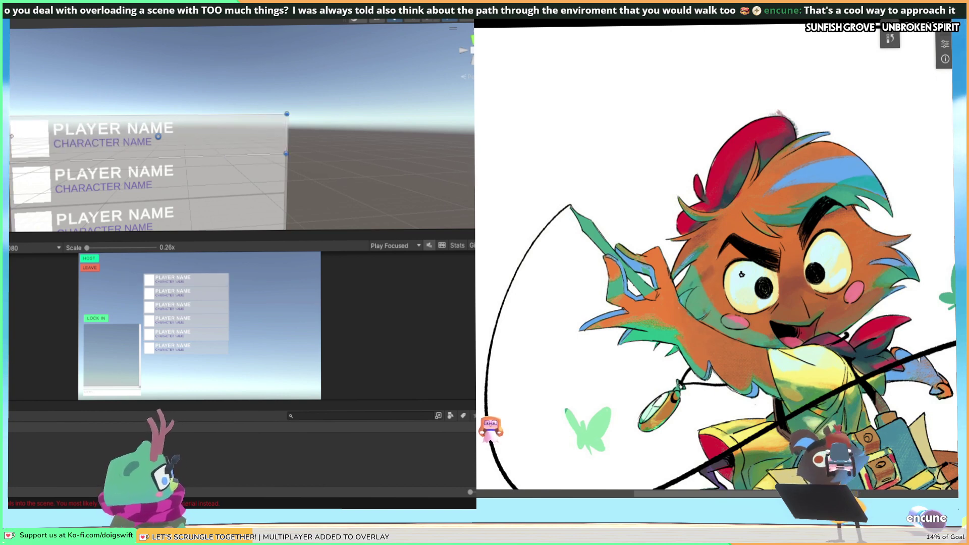
pyautogui.moveTo(11, 136); pyautogui.dragTo(56, 134)
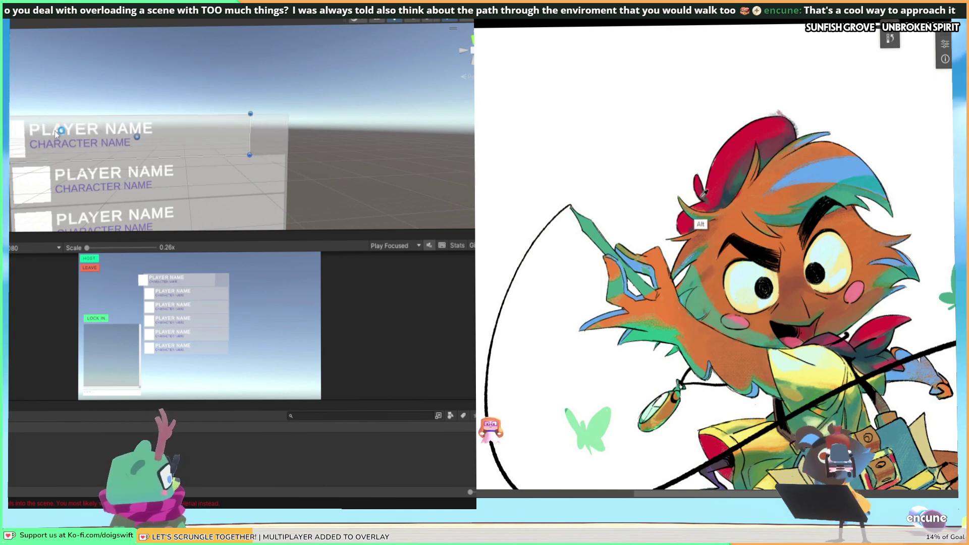
pyautogui.hotkey('ctrl', 'z')
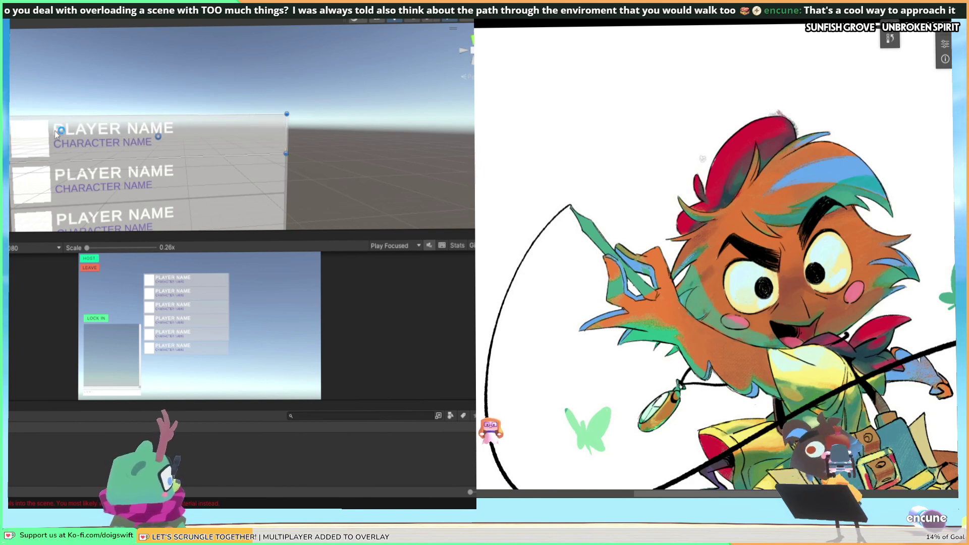
# Select the first entry's inner element and stretch it wider to the right and left.
pyautogui.scroll(-4, 201, 145)
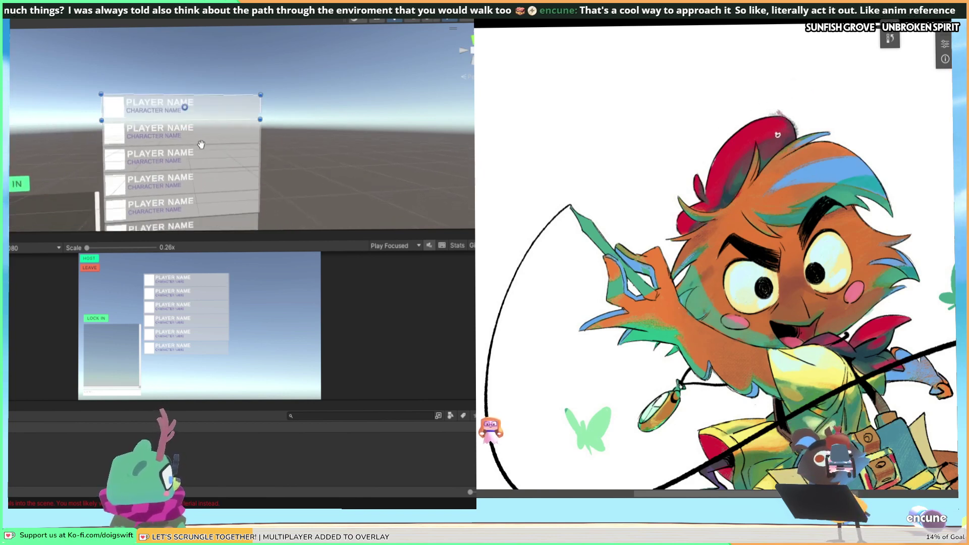
pyautogui.keyDown('alt'); pyautogui.moveTo(201, 144); pyautogui.dragTo(147, 165); pyautogui.keyUp('alt')
pyautogui.scroll(3, 205, 153)
pyautogui.keyDown('alt'); pyautogui.moveTo(205, 153); pyautogui.dragTo(200, 155); pyautogui.keyUp('alt')
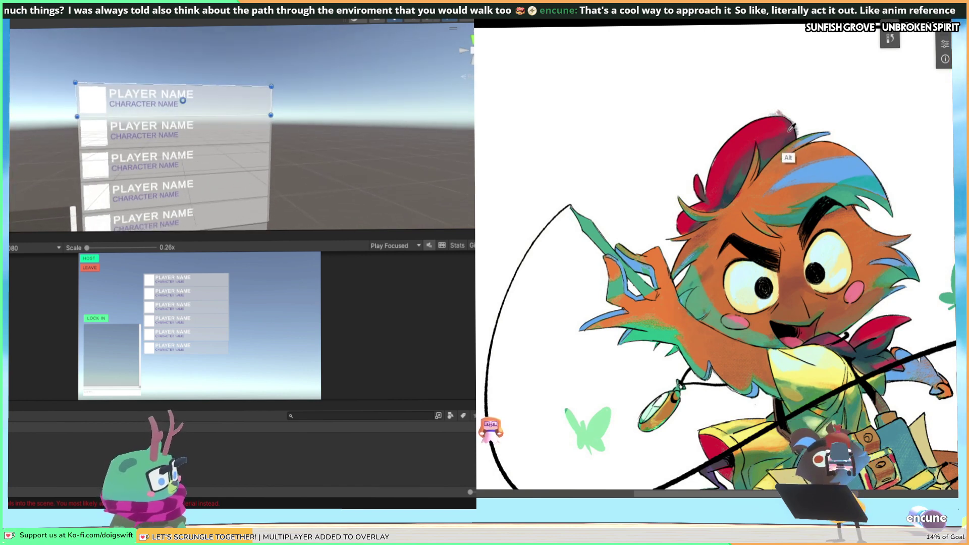
pyautogui.click(187, 106)
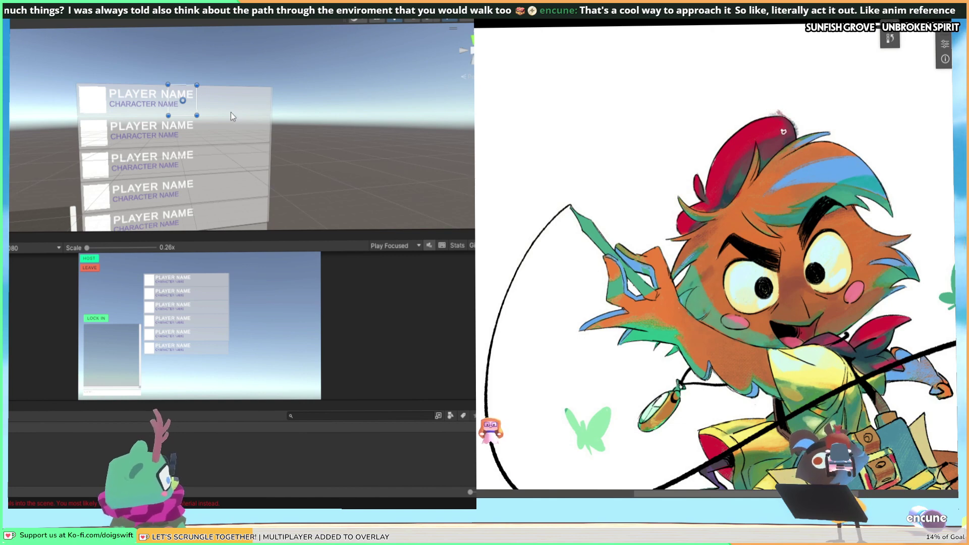
pyautogui.scroll(3, 198, 121)
pyautogui.moveTo(202, 141); pyautogui.dragTo(201, 168, button='middle')
pyautogui.moveTo(201, 168); pyautogui.dragTo(184, 134, button='right')
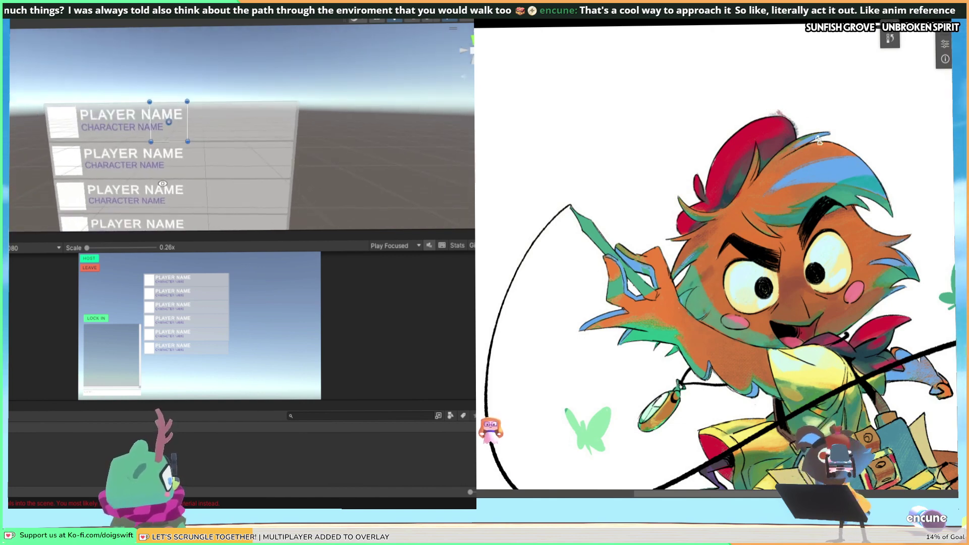
pyautogui.moveTo(187, 122); pyautogui.dragTo(295, 120)
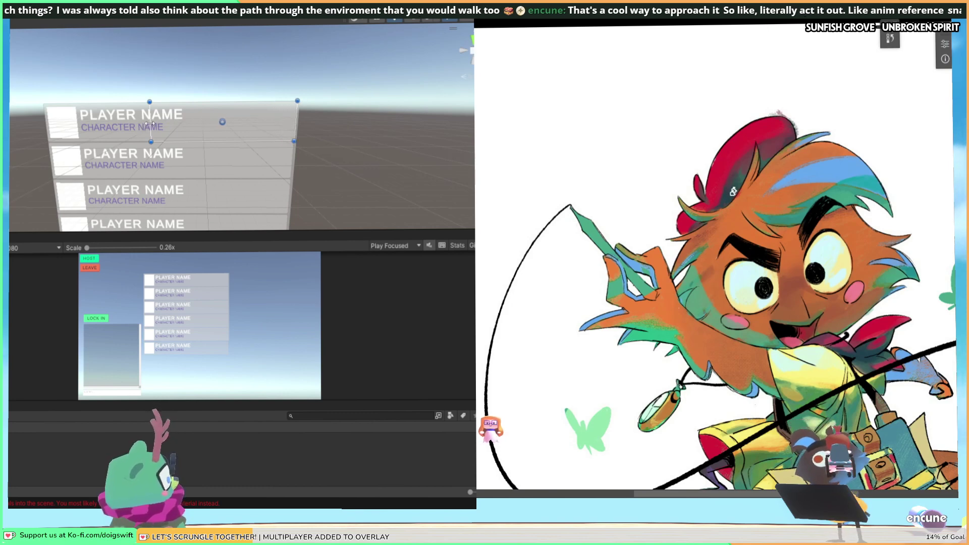
pyautogui.moveTo(150, 123); pyautogui.dragTo(49, 122)
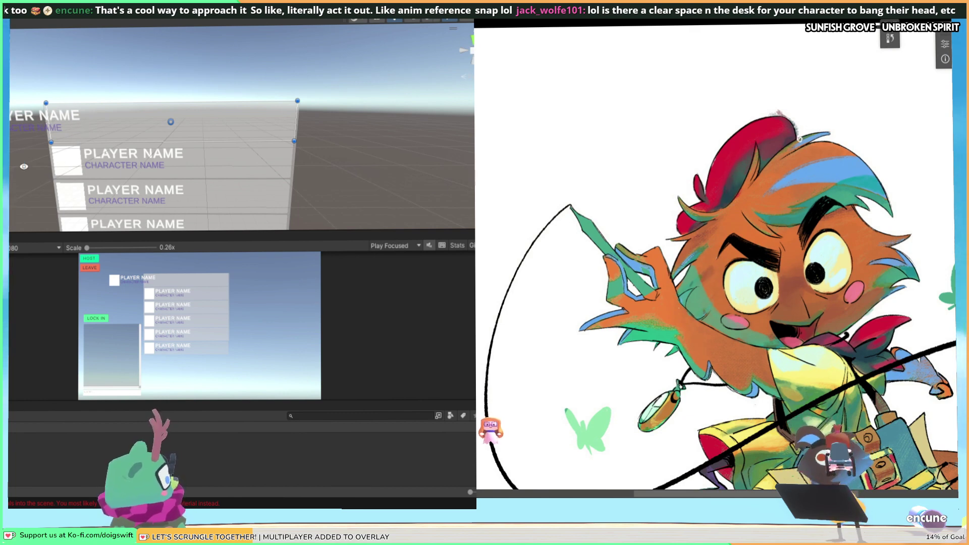
# Drag the first player card with the Move tool back into the list's top slot.
pyautogui.keyDown('alt'); pyautogui.moveTo(24, 167); pyautogui.dragTo(41, 140); pyautogui.keyUp('alt')
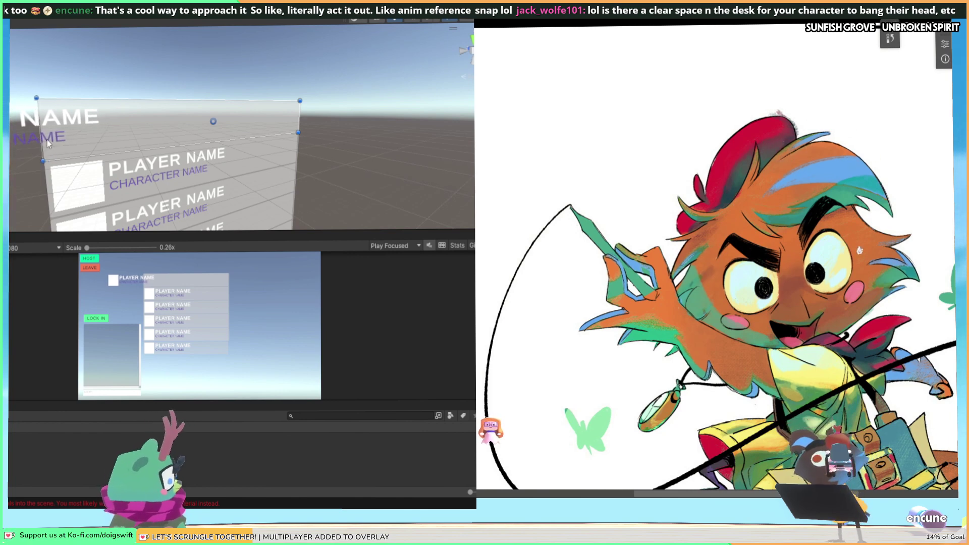
pyautogui.scroll(-3, 48, 143)
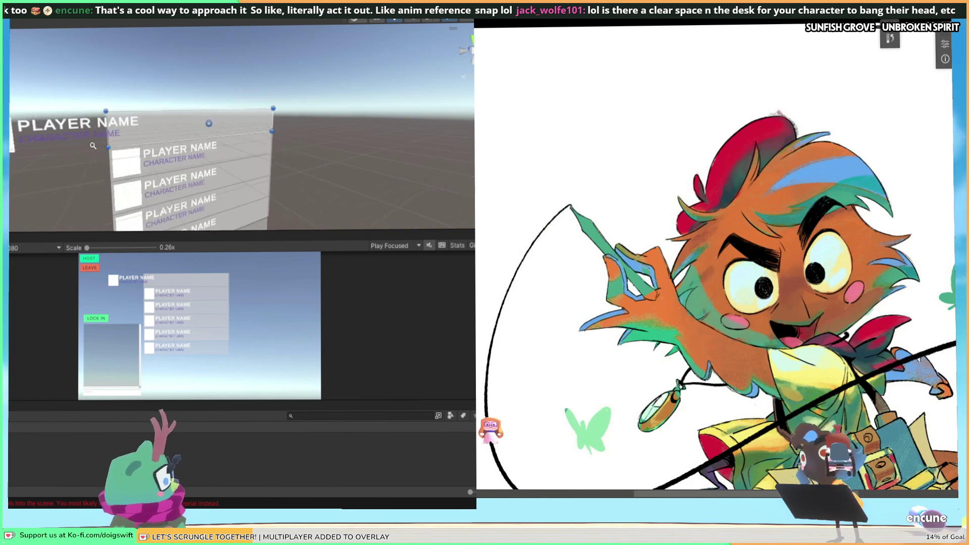
pyautogui.keyDown('alt'); pyautogui.moveTo(48, 144); pyautogui.dragTo(20, 141); pyautogui.keyUp('alt')
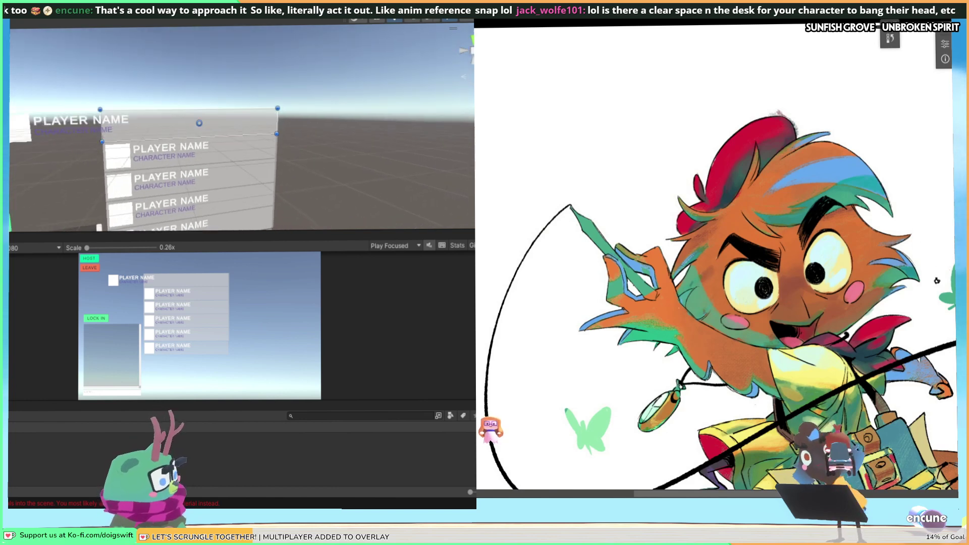
pyautogui.click(19, 129)
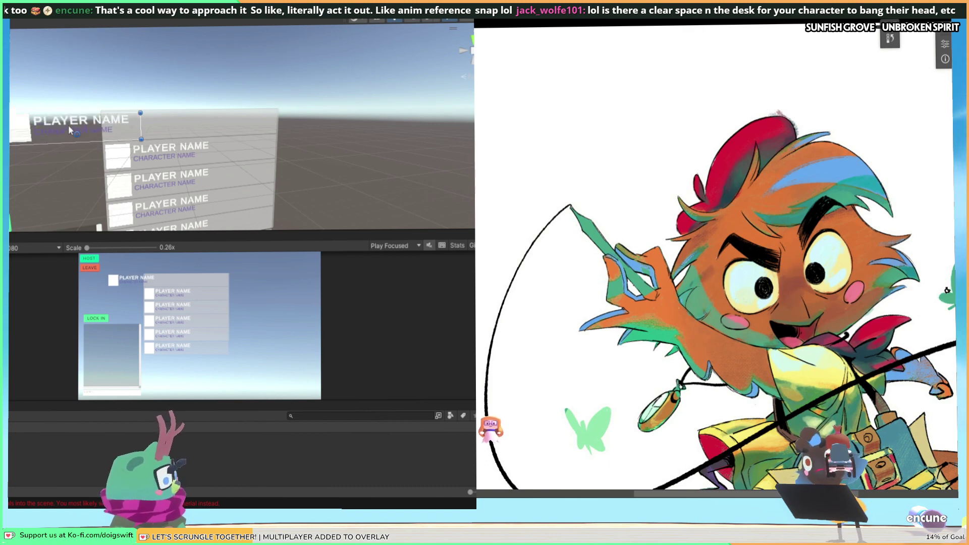
pyautogui.moveTo(69, 126); pyautogui.dragTo(189, 125)
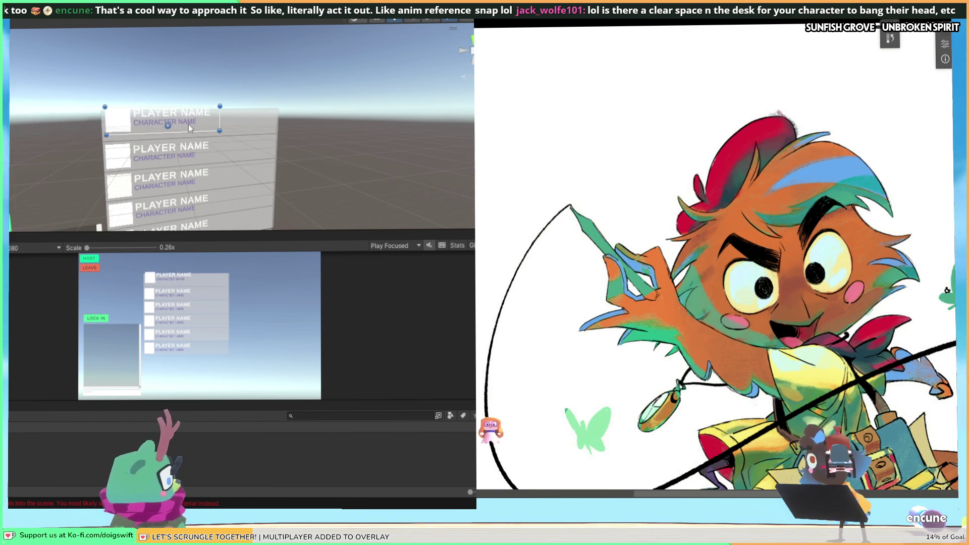
pyautogui.scroll(2, 126, 128)
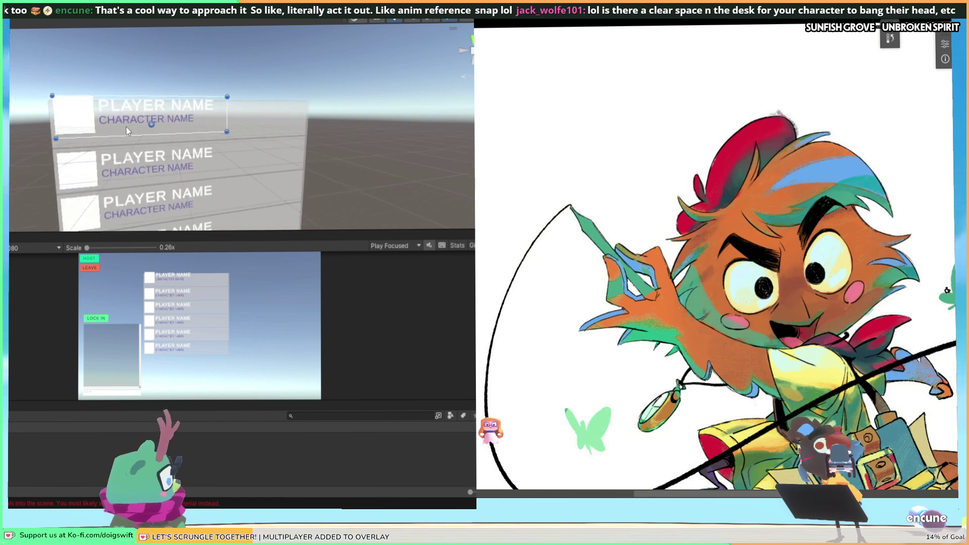
pyautogui.scroll(1, 127, 127)
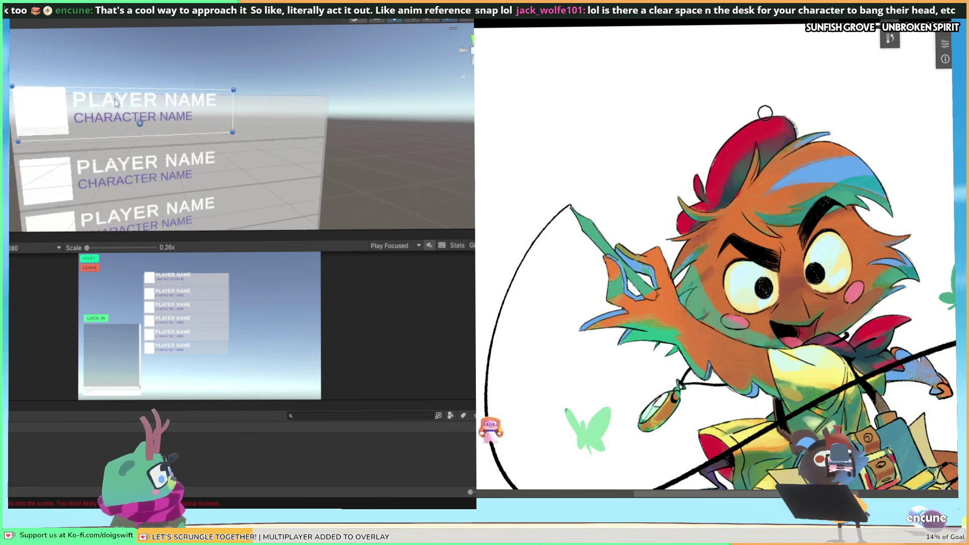
# Lower the first player card to align with the rows below, then check it against its parent panel.
pyautogui.moveTo(134, 108); pyautogui.dragTo(141, 132)
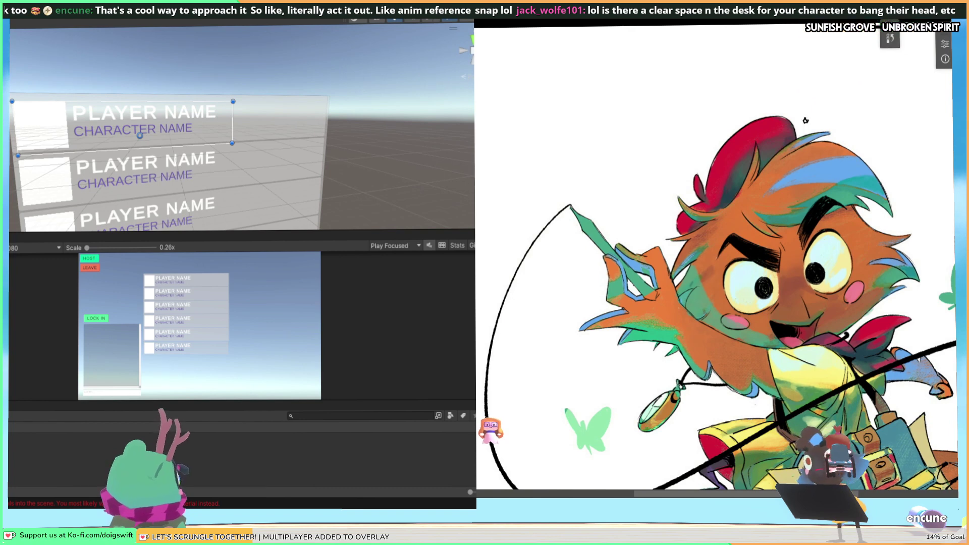
pyautogui.click(474, 75)
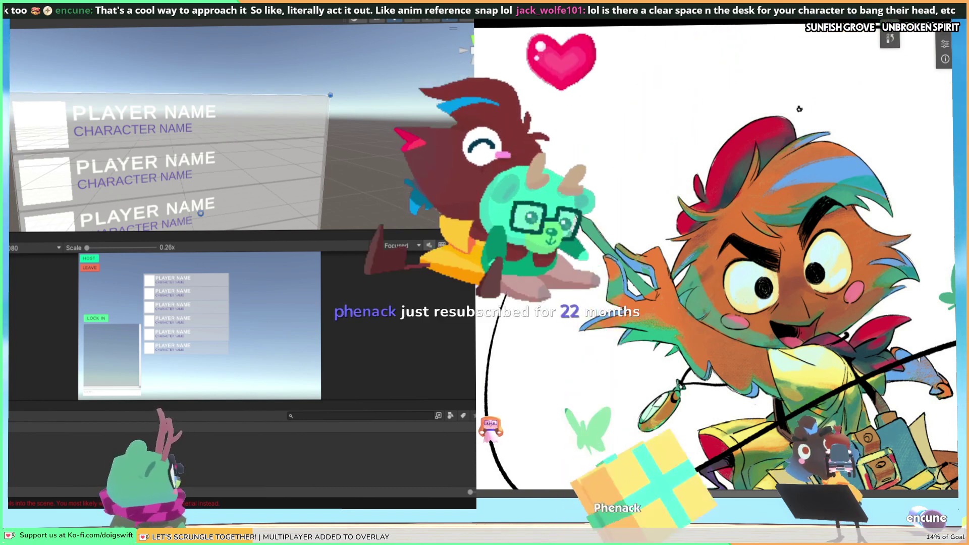
pyautogui.click(474, 76)
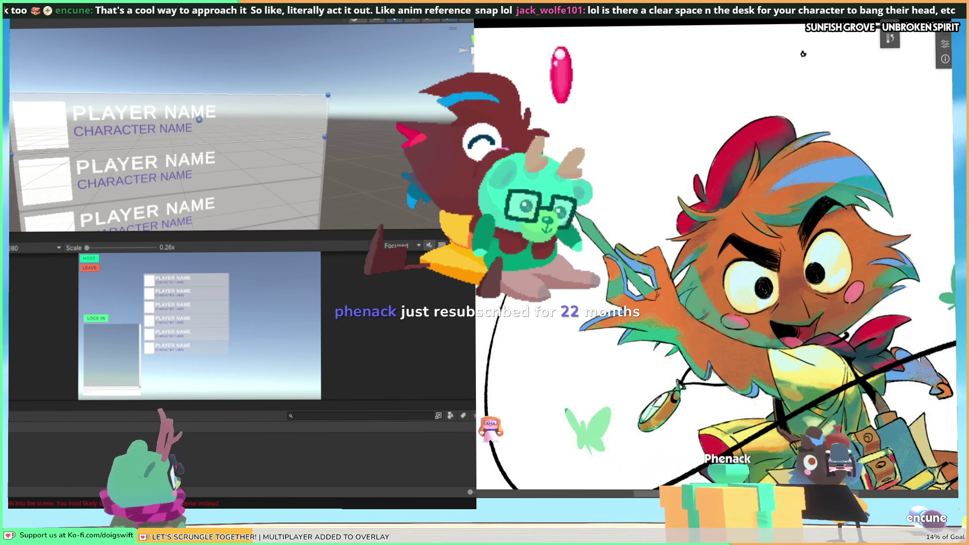
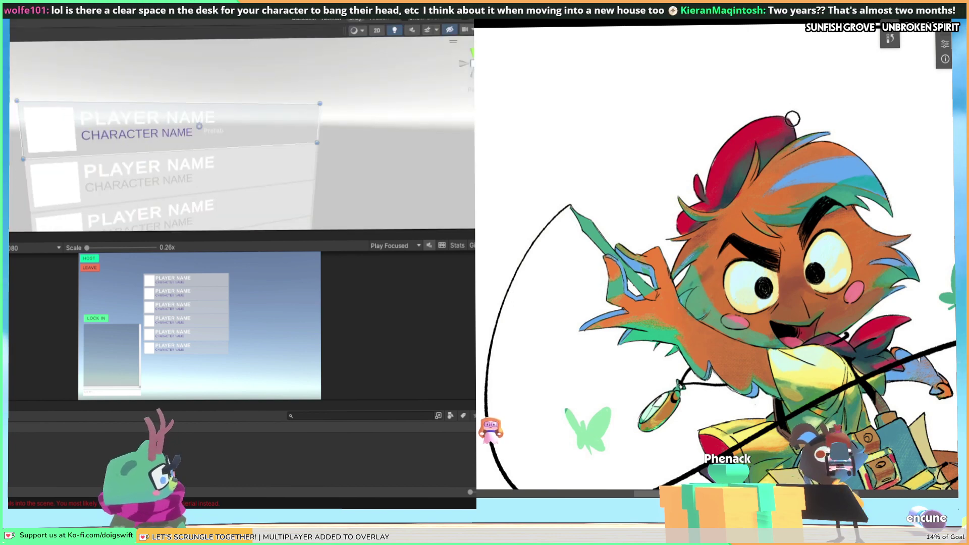
# Select the top player-name entry and stretch it wider on its left and right sides.
pyautogui.click(104, 137)
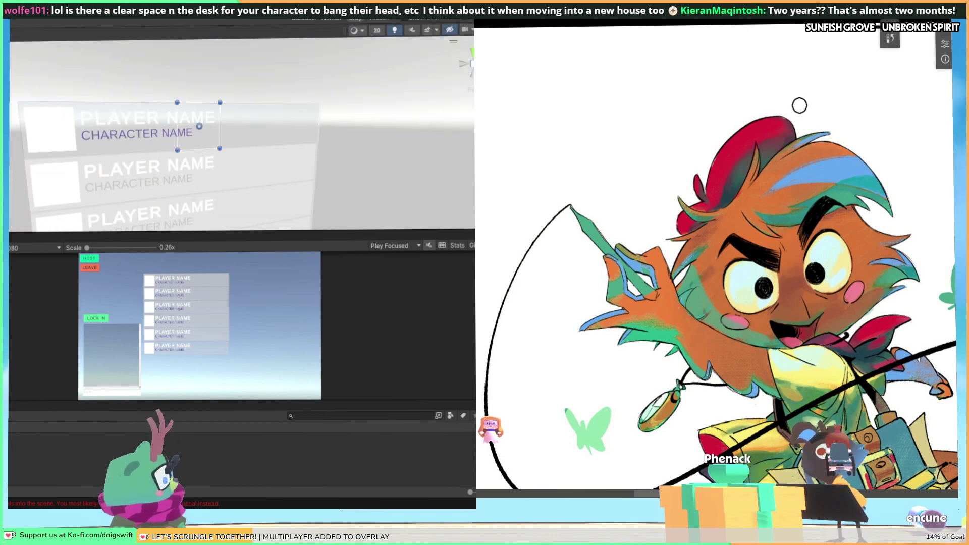
pyautogui.moveTo(176, 126); pyautogui.dragTo(16, 120)
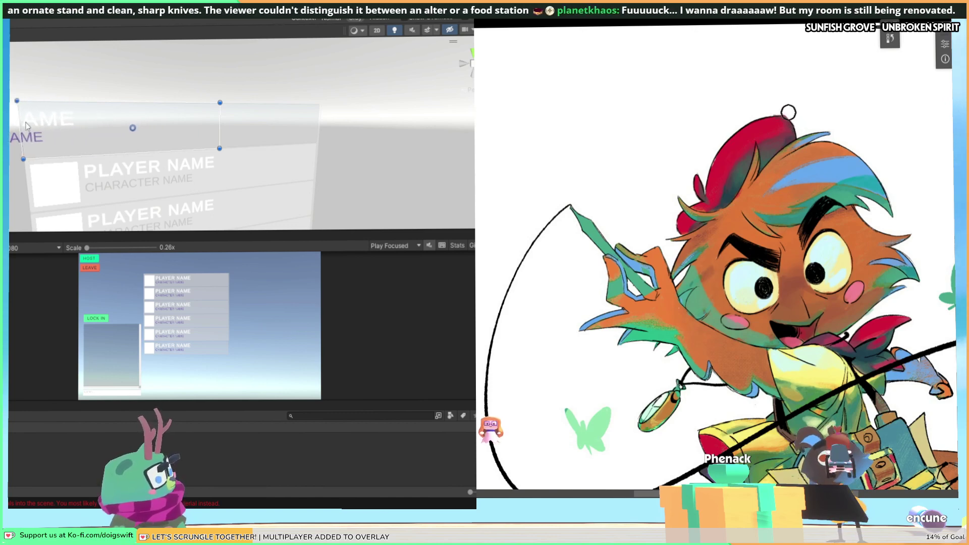
pyautogui.moveTo(219, 124); pyautogui.dragTo(319, 125)
# Move the widened entry onto the panel's first row so it lines up with the rows below.
pyautogui.moveTo(291, 129); pyautogui.dragTo(101, 146, button='right')
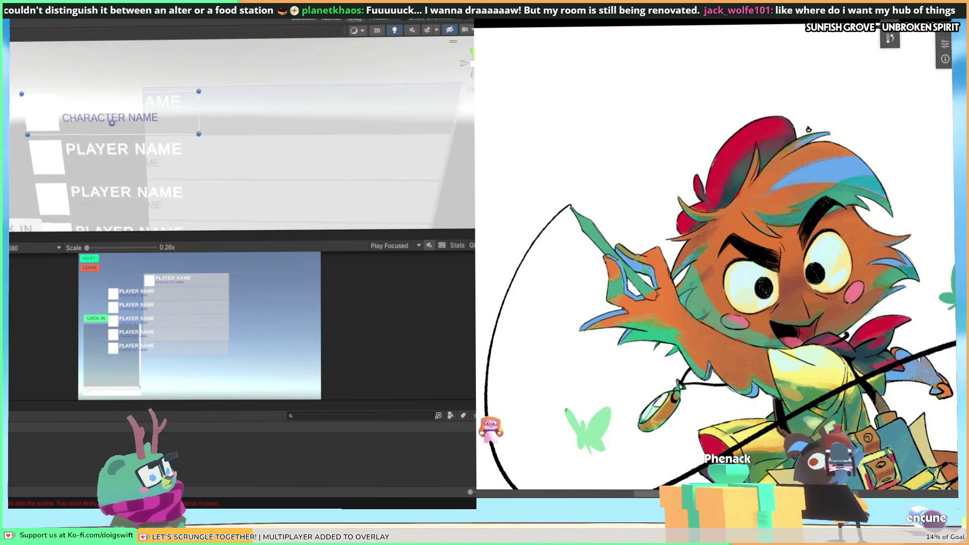
pyautogui.moveTo(36, 119)
pyautogui.mouseDown()
pyautogui.moveTo(124, 106)
pyautogui.moveTo(165, 122)
pyautogui.mouseUp()
pyautogui.moveTo(910, 263); pyautogui.dragTo(920, 303)
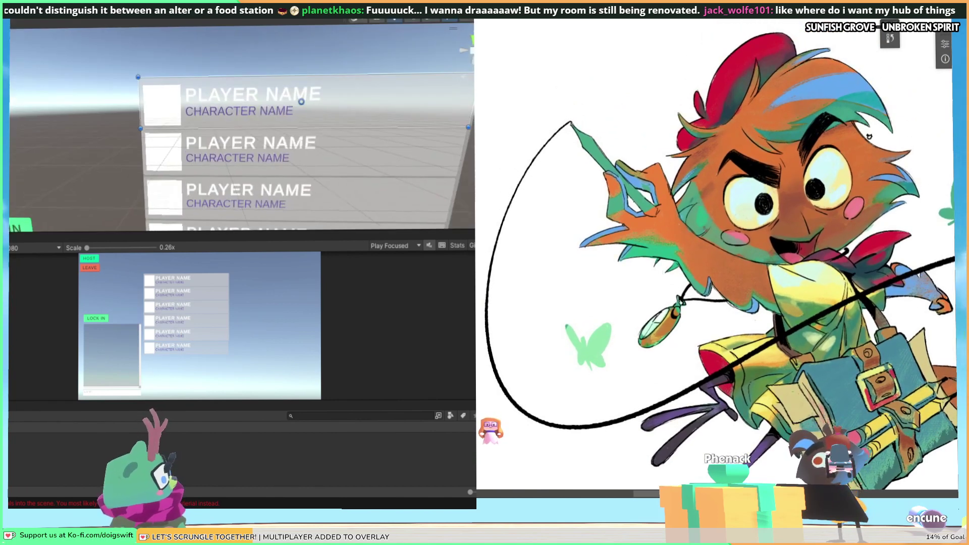
# Narrow the top player-name entry from its right side so it no longer spans the list.
pyautogui.moveTo(469, 119); pyautogui.dragTo(357, 138)
pyautogui.hotkey('ctrl', 'z')
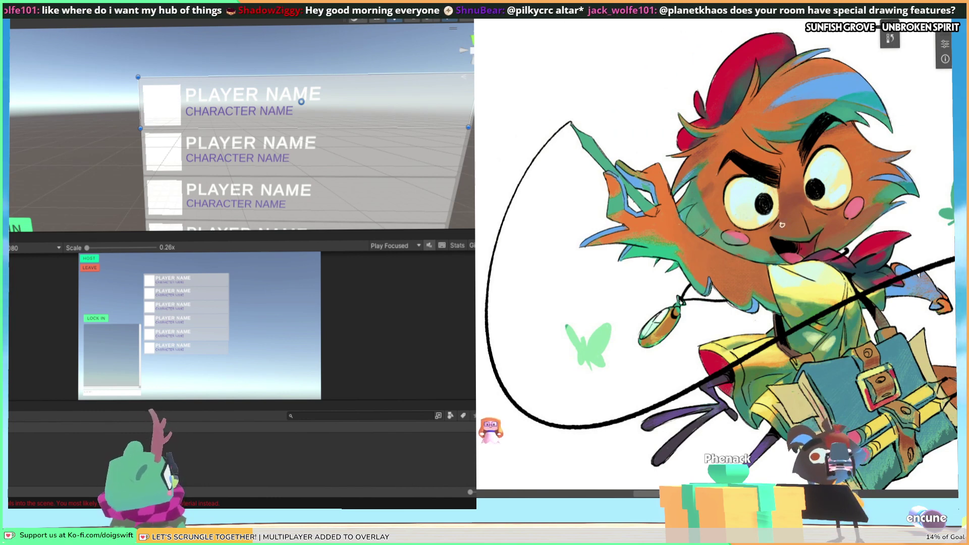
pyautogui.moveTo(166, 150); pyautogui.dragTo(222, 155, button='right')
pyautogui.moveTo(194, 157); pyautogui.dragTo(231, 110, button='middle')
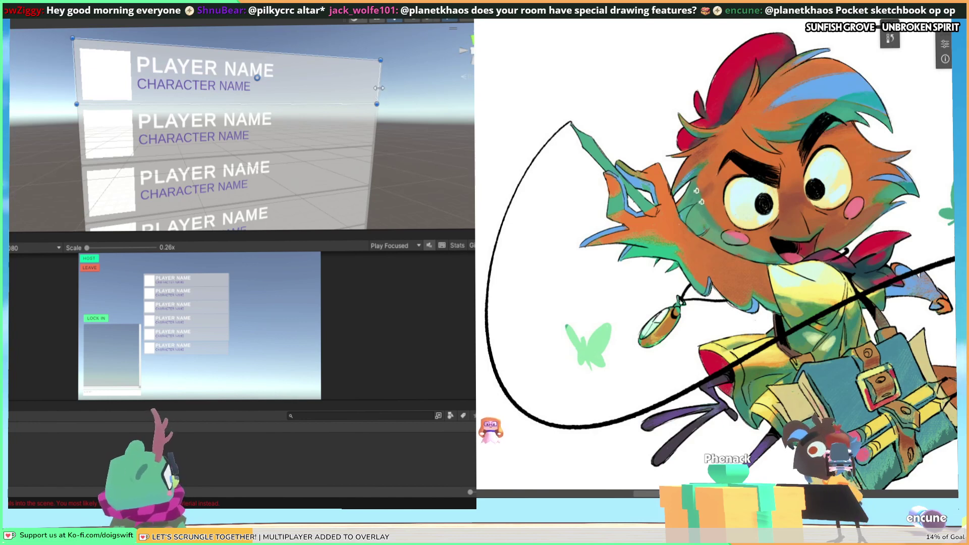
pyautogui.moveTo(379, 88); pyautogui.dragTo(214, 115)
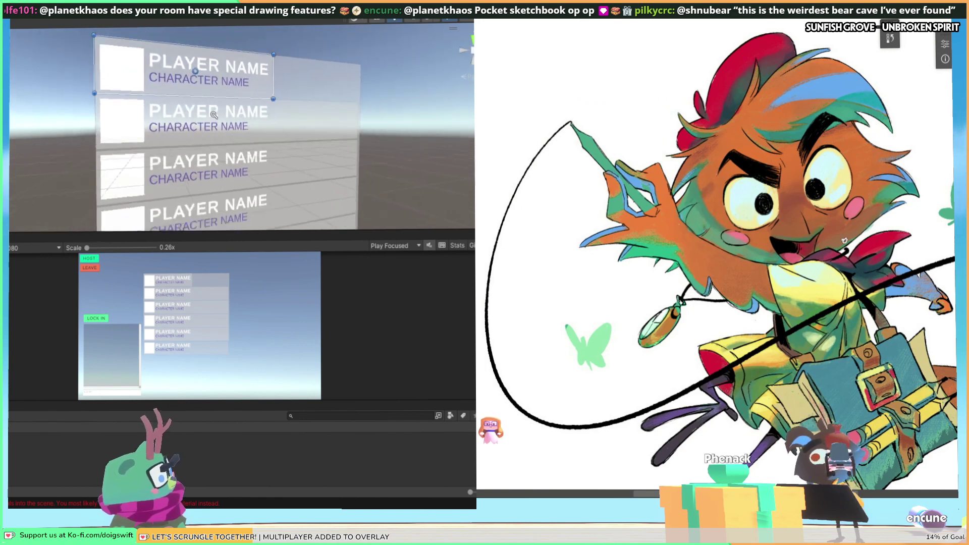
pyautogui.scroll(-3, 214, 114)
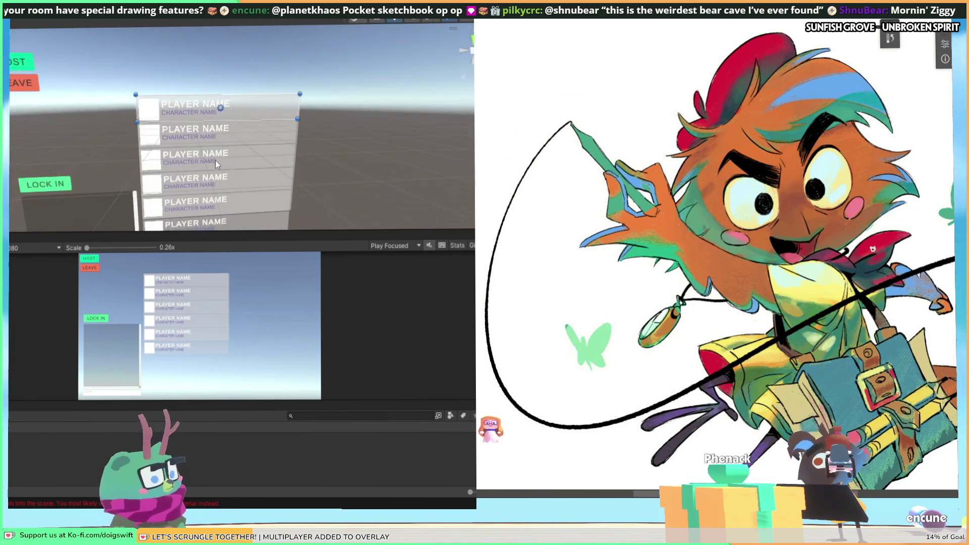
# Open the entry prefab in context and inspect the player-name panel from a slight angle.
pyautogui.press('p')
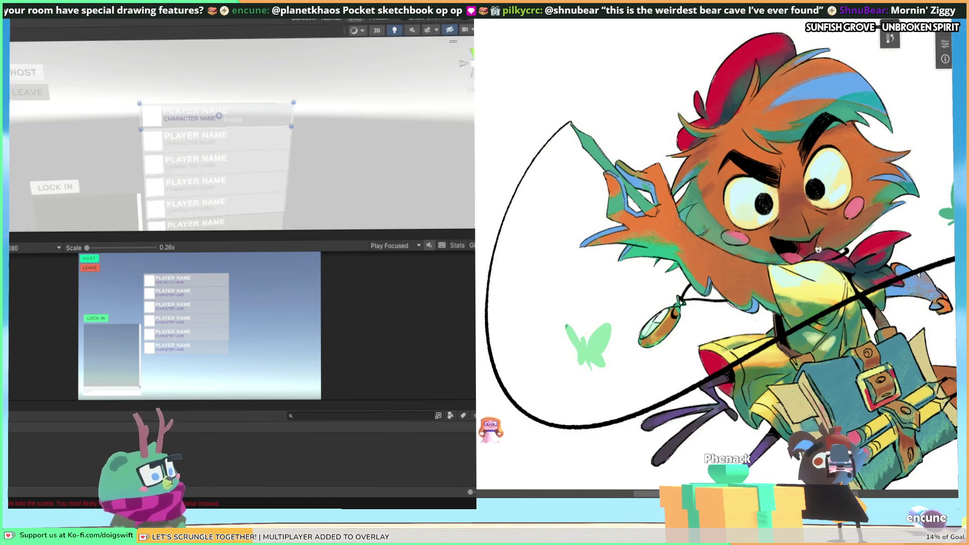
pyautogui.scroll(5, 294, 118)
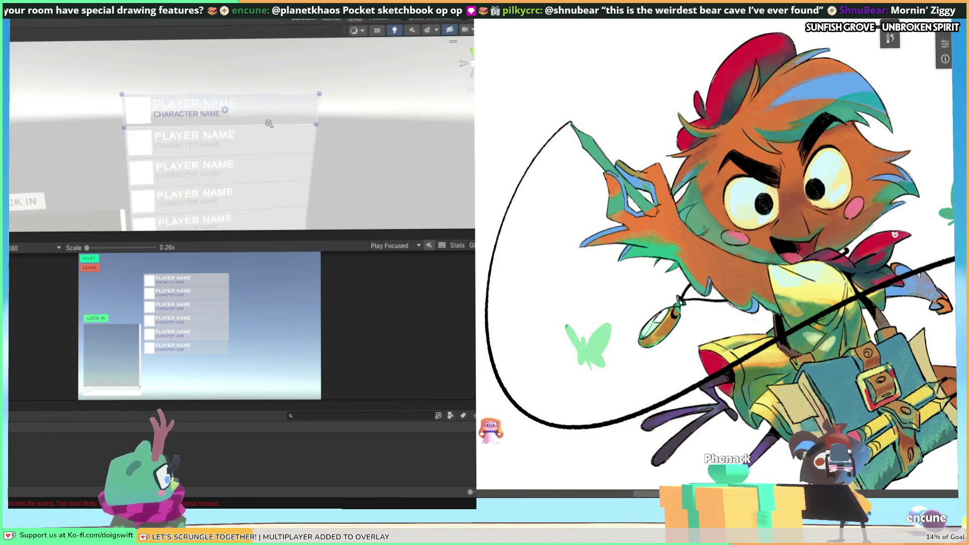
pyautogui.keyDown('alt'); pyautogui.moveTo(268, 129); pyautogui.dragTo(249, 138); pyautogui.keyUp('alt')
pyautogui.moveTo(866, 273); pyautogui.dragTo(870, 258)
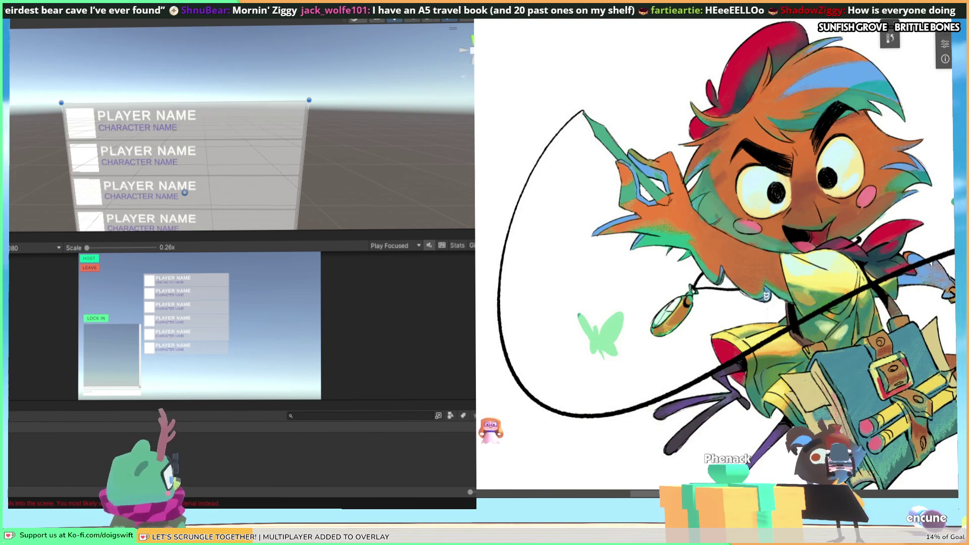
# Alt-drag the list container's side handle to slim all six entries symmetrically, then orbit to check.
pyautogui.moveTo(66, 154); pyautogui.dragTo(118, 167)
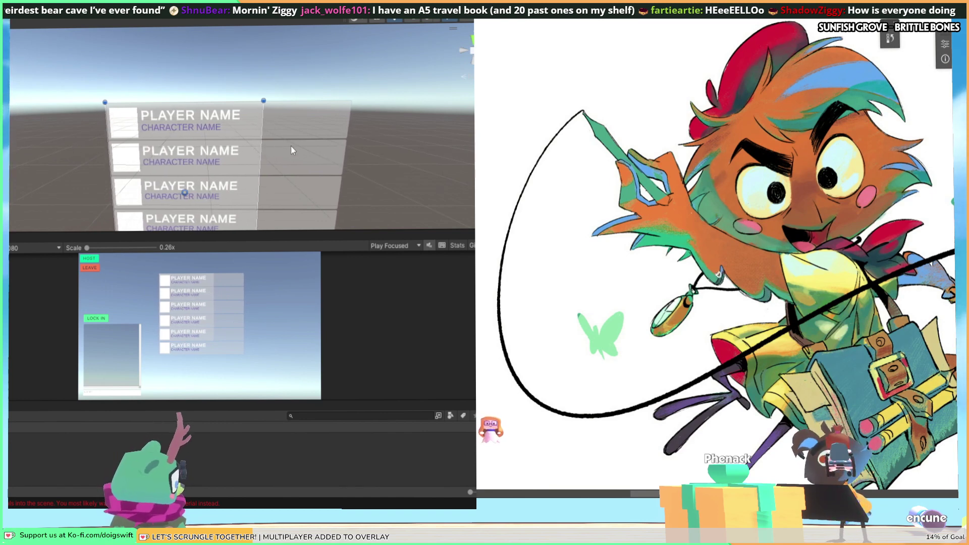
pyautogui.scroll(-2, 262, 156)
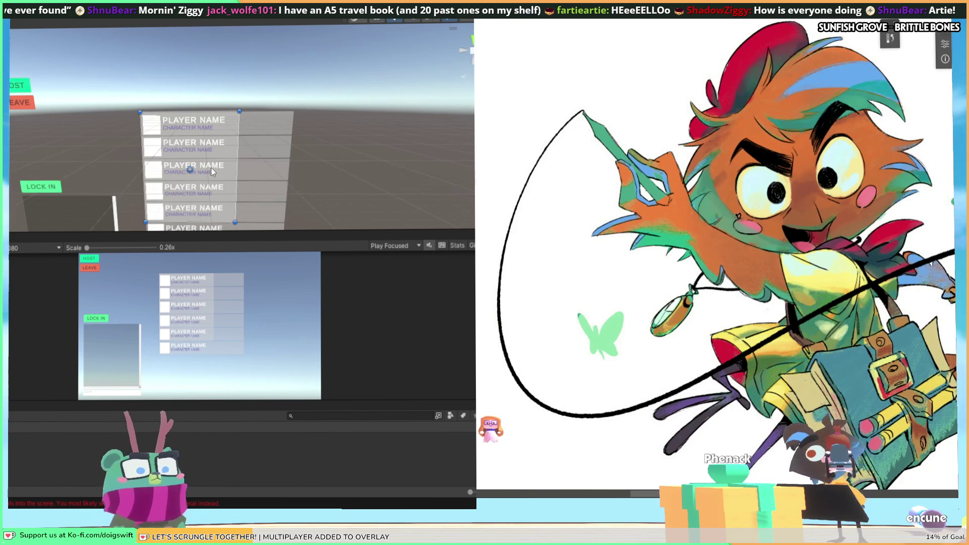
pyautogui.press('alt')
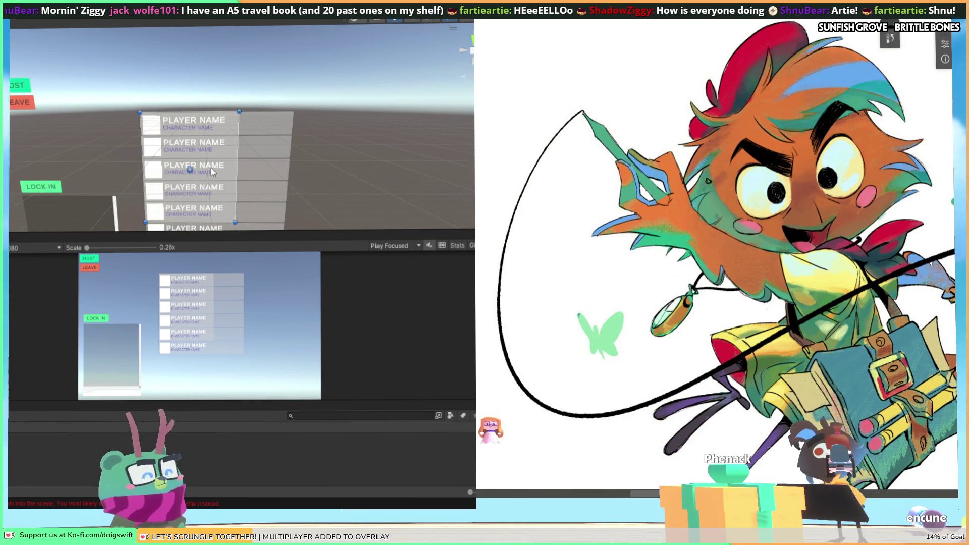
pyautogui.keyDown('alt'); pyautogui.moveTo(212, 177); pyautogui.dragTo(177, 188); pyautogui.keyUp('alt')
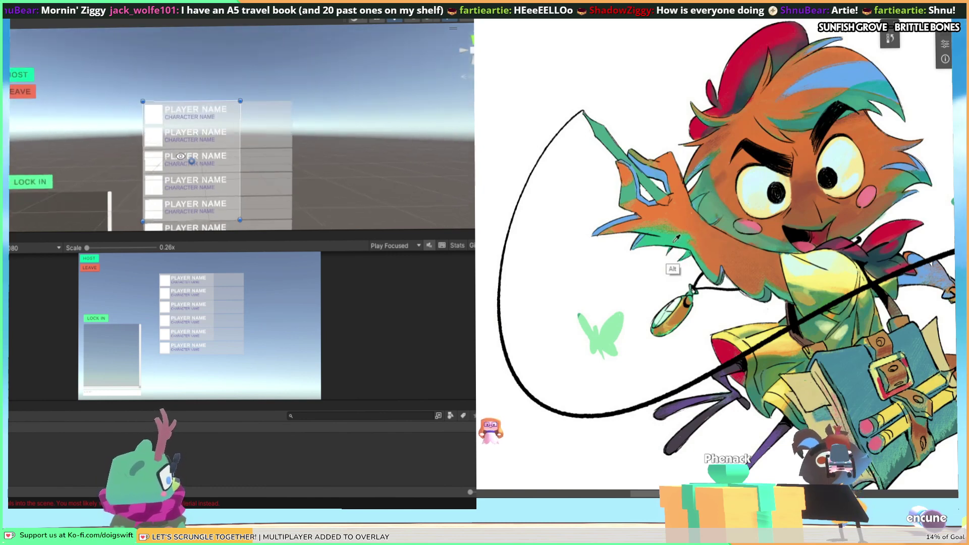
pyautogui.moveTo(177, 188); pyautogui.dragTo(165, 133, button='middle')
pyautogui.keyDown('alt'); pyautogui.moveTo(165, 133); pyautogui.dragTo(216, 168); pyautogui.keyUp('alt')
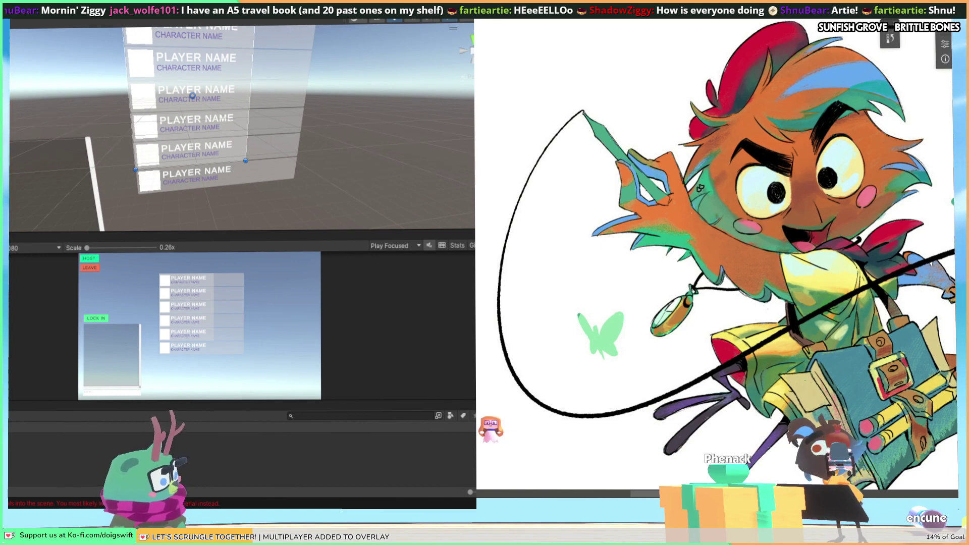
# Select the six-row player panel, reframing the view and reverting trial resizes to keep it wide.
pyautogui.click(192, 37)
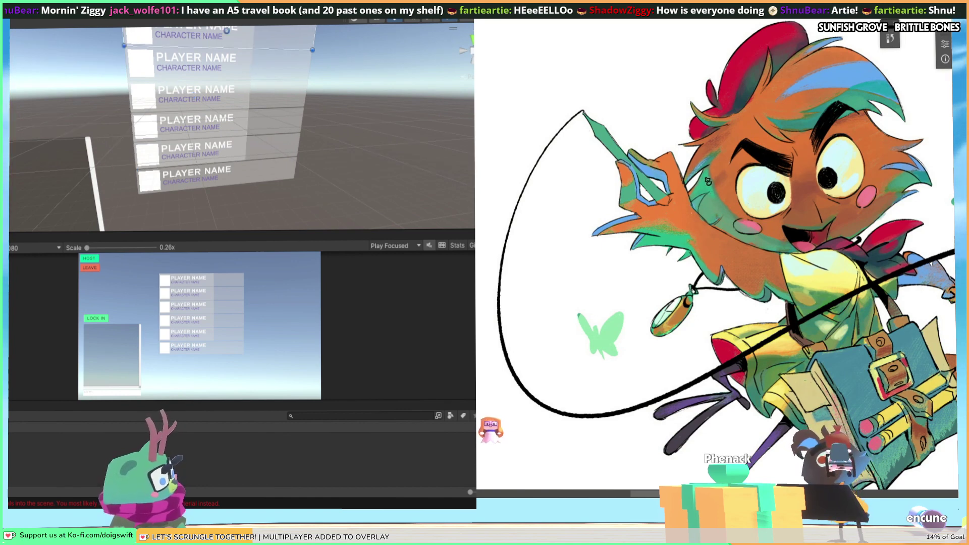
pyautogui.keyDown('alt'); pyautogui.moveTo(309, 130); pyautogui.dragTo(234, 106); pyautogui.keyUp('alt')
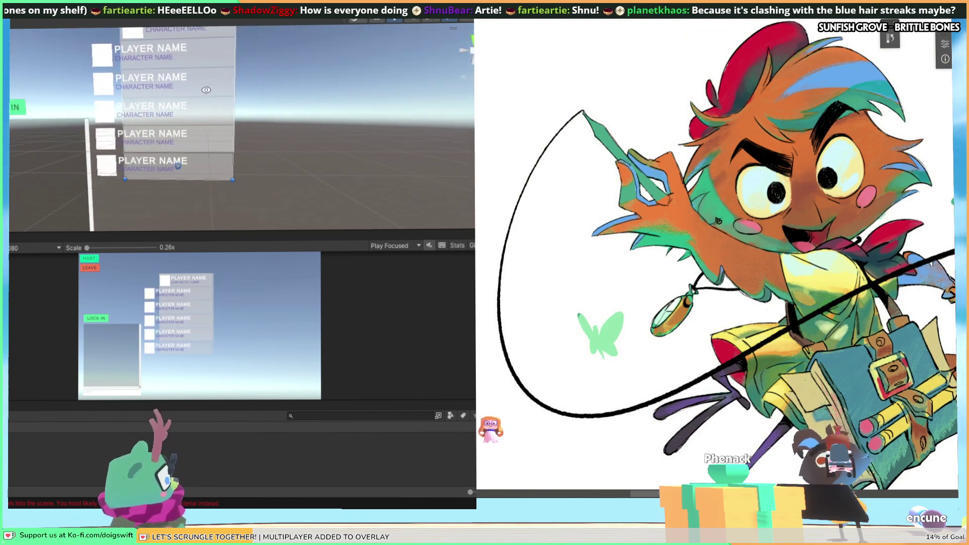
pyautogui.moveTo(206, 90); pyautogui.dragTo(183, 129, button='middle')
pyautogui.moveTo(183, 129)
pyautogui.keyDown('alt'); pyautogui.mouseDown()
pyautogui.moveTo(186, 138)
pyautogui.moveTo(170, 119)
pyautogui.moveTo(179, 137)
pyautogui.mouseUp(); pyautogui.keyUp('alt')
pyautogui.hotkey('ctrl', 'z')
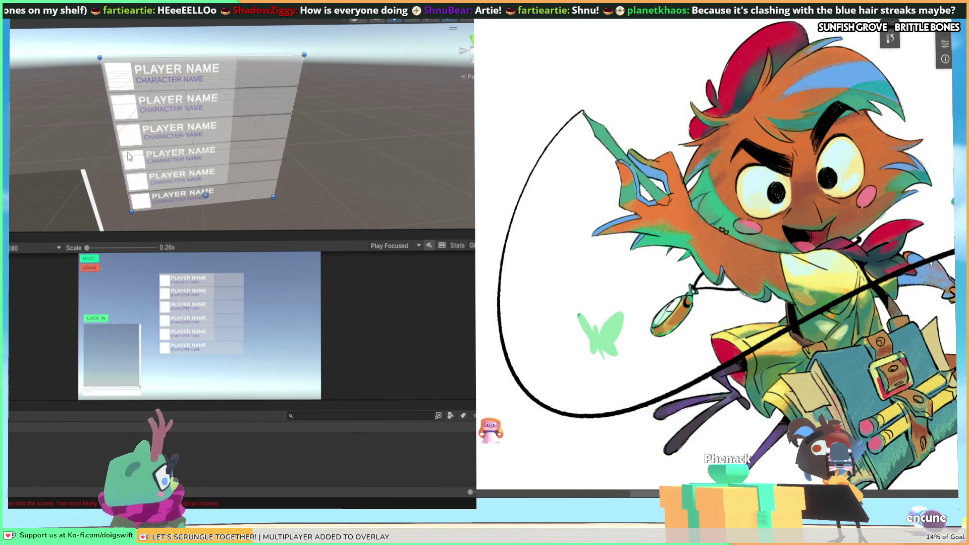
pyautogui.hotkey('ctrl', 'z')
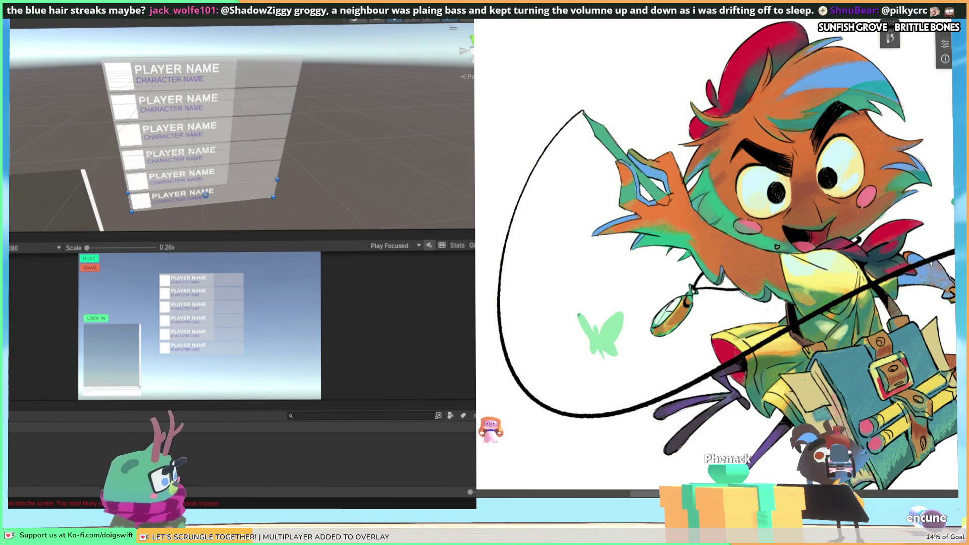
pyautogui.click(9, 203)
pyautogui.keyDown('alt'); pyautogui.moveTo(249, 170); pyautogui.dragTo(187, 129); pyautogui.keyUp('alt')
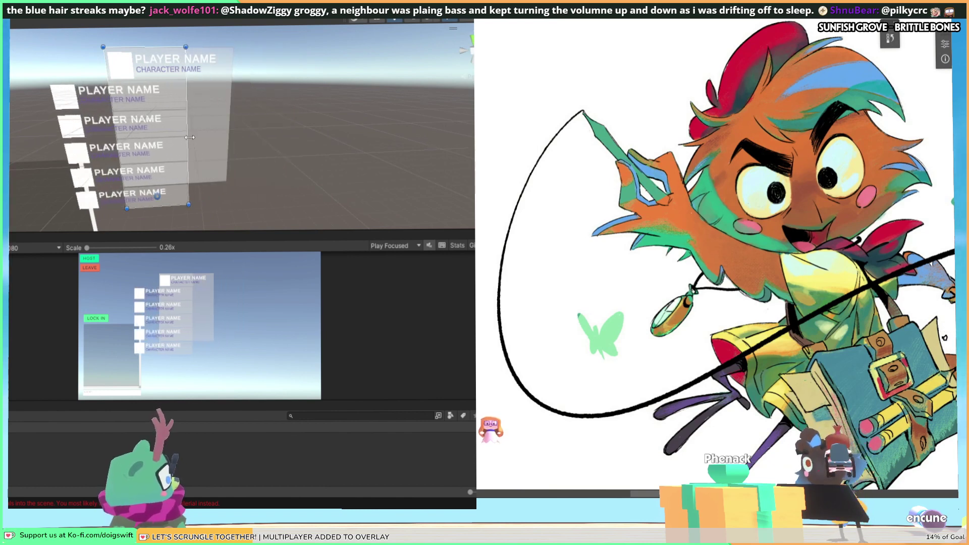
pyautogui.hotkey('ctrl', 'z')
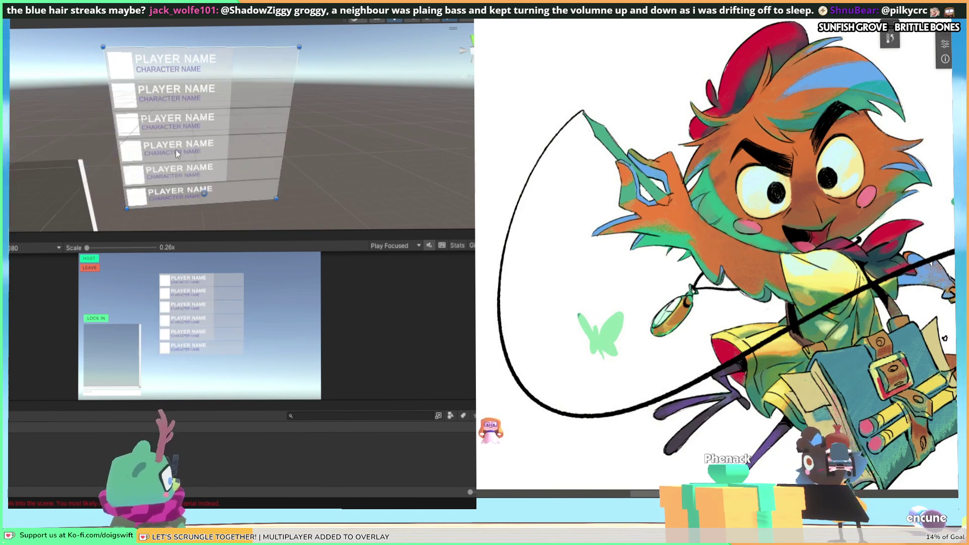
pyautogui.keyDown('alt'); pyautogui.moveTo(202, 130); pyautogui.dragTo(137, 165); pyautogui.keyUp('alt')
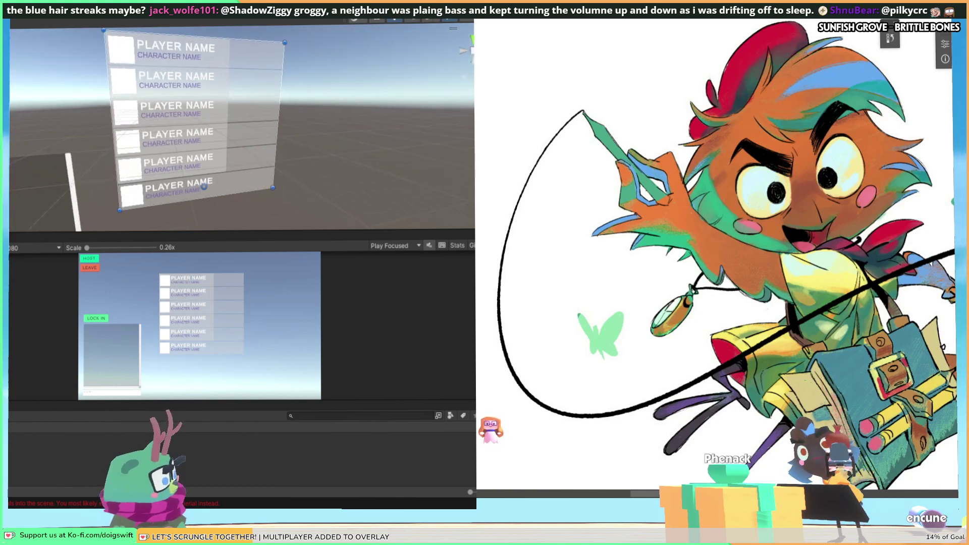
# Stretch the inner player-list panel wider to the right and taller at the bottom.
pyautogui.click(175, 111)
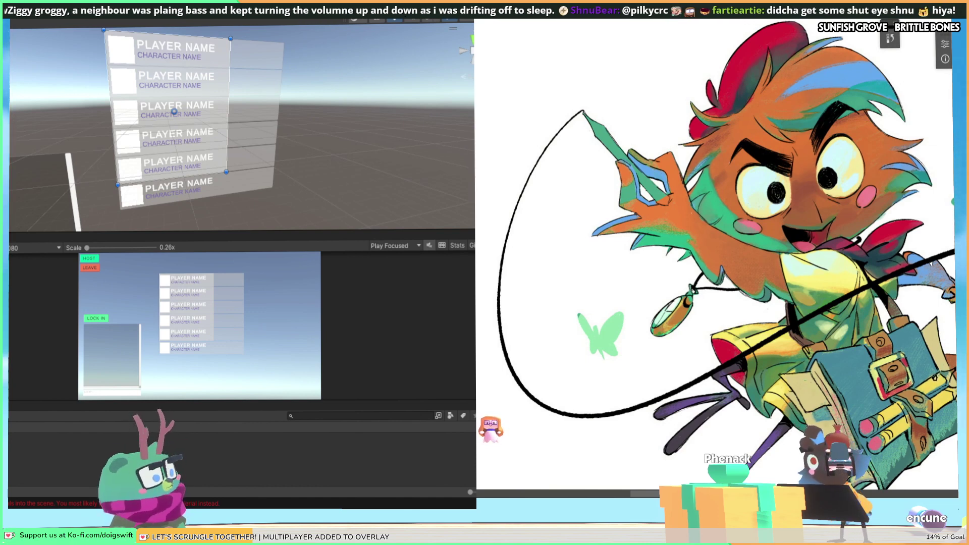
pyautogui.moveTo(228, 110)
pyautogui.mouseDown()
pyautogui.moveTo(283, 110)
pyautogui.moveTo(228, 114)
pyautogui.mouseUp()
pyautogui.moveTo(200, 174); pyautogui.dragTo(179, 202)
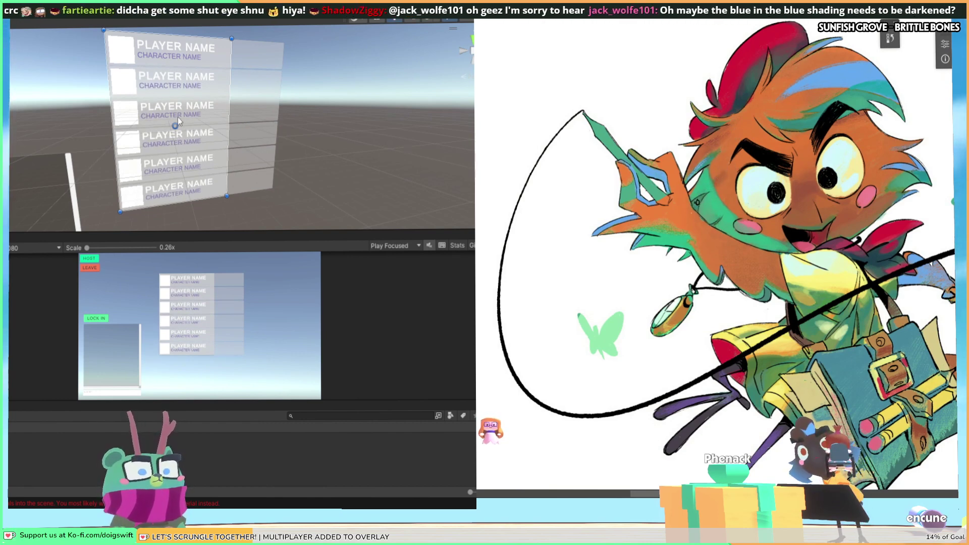
# Fit the player-list panel's width to its rows and nudge its horizontal position.
pyautogui.scroll(-3, 248, 136)
pyautogui.moveTo(248, 136); pyautogui.dragTo(251, 173, button='middle')
pyautogui.keyDown('alt'); pyautogui.moveTo(251, 173); pyautogui.dragTo(251, 159); pyautogui.keyUp('alt')
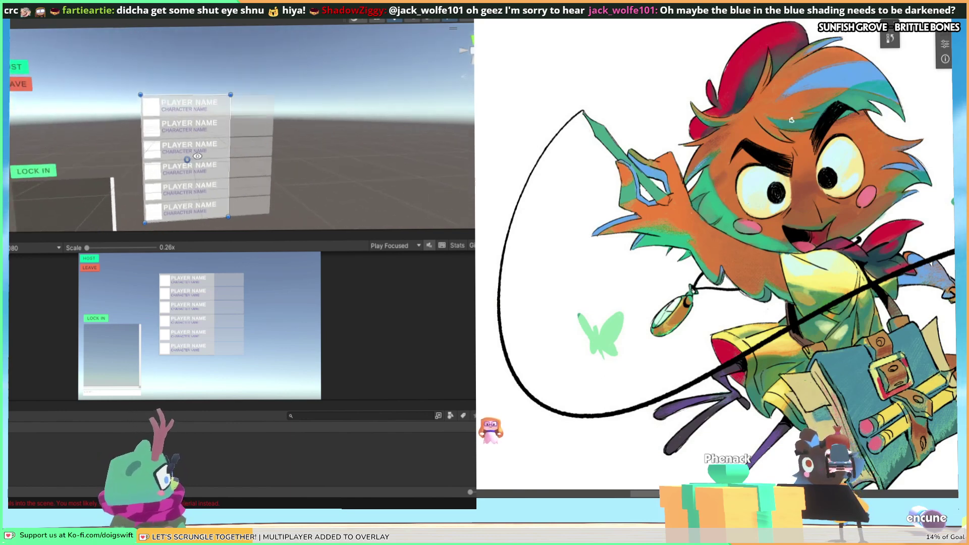
pyautogui.scroll(2, 250, 160)
pyautogui.moveTo(252, 160); pyautogui.dragTo(252, 118, button='middle')
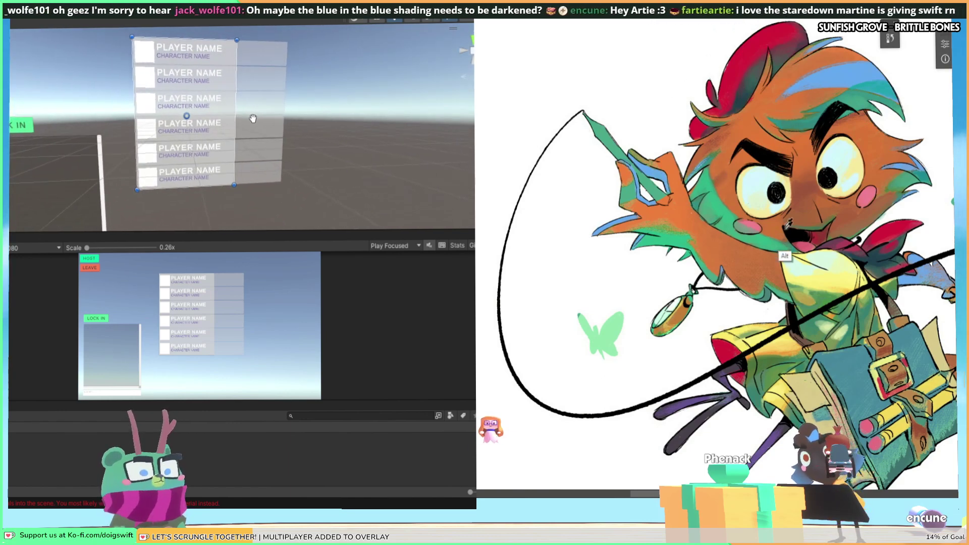
pyautogui.moveTo(236, 134)
pyautogui.mouseDown()
pyautogui.moveTo(245, 135)
pyautogui.moveTo(229, 138)
pyautogui.mouseUp()
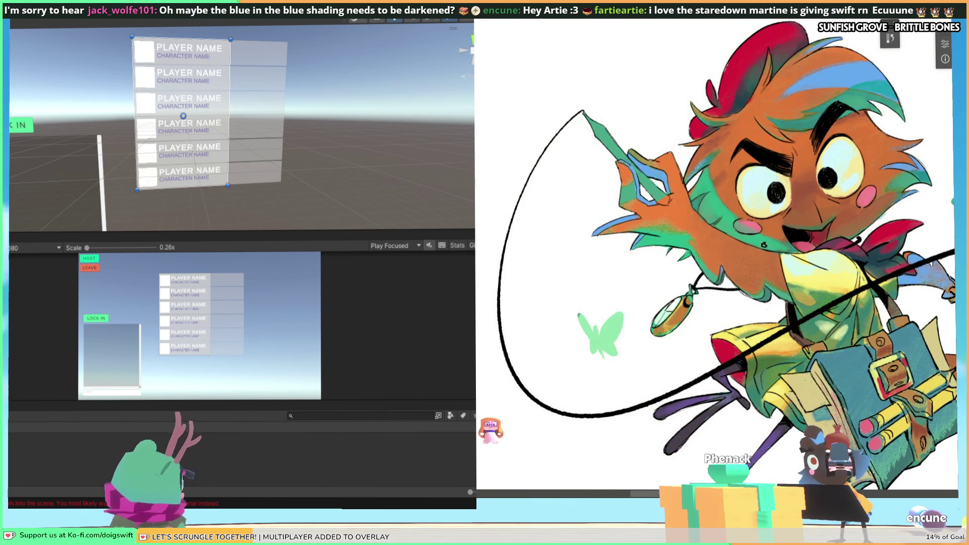
pyautogui.hotkey('ctrl', 'z')
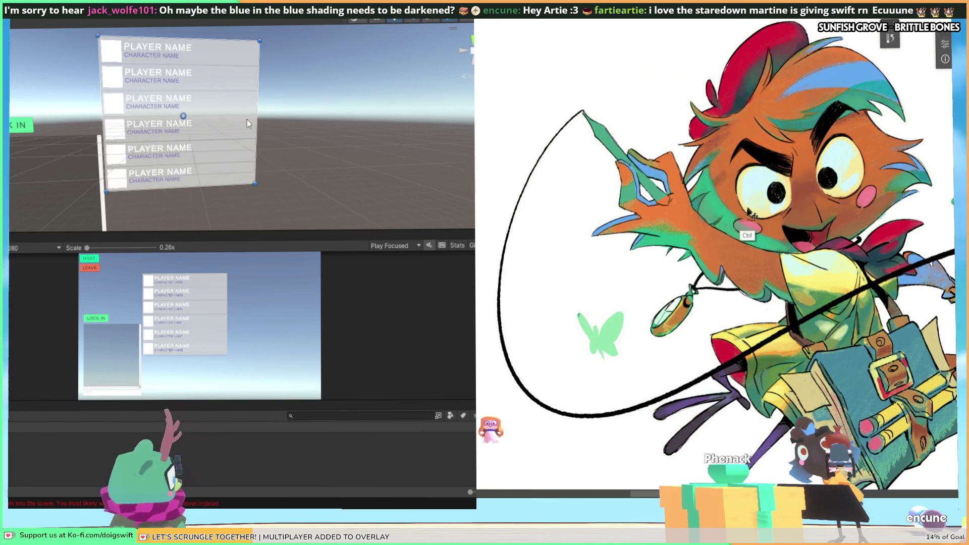
pyautogui.moveTo(256, 121); pyautogui.dragTo(299, 128)
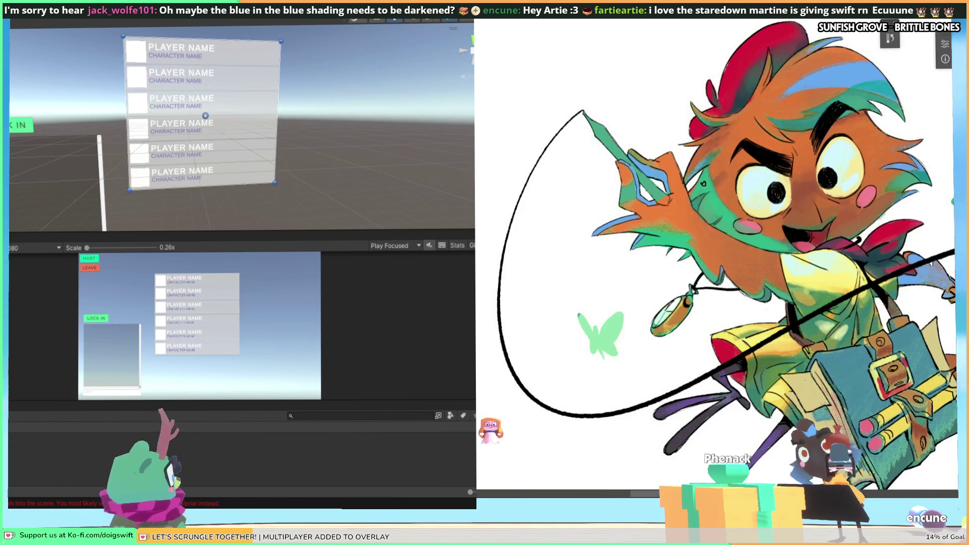
# Narrow the first player row's width, then widen it back slightly.
pyautogui.click(10, 266)
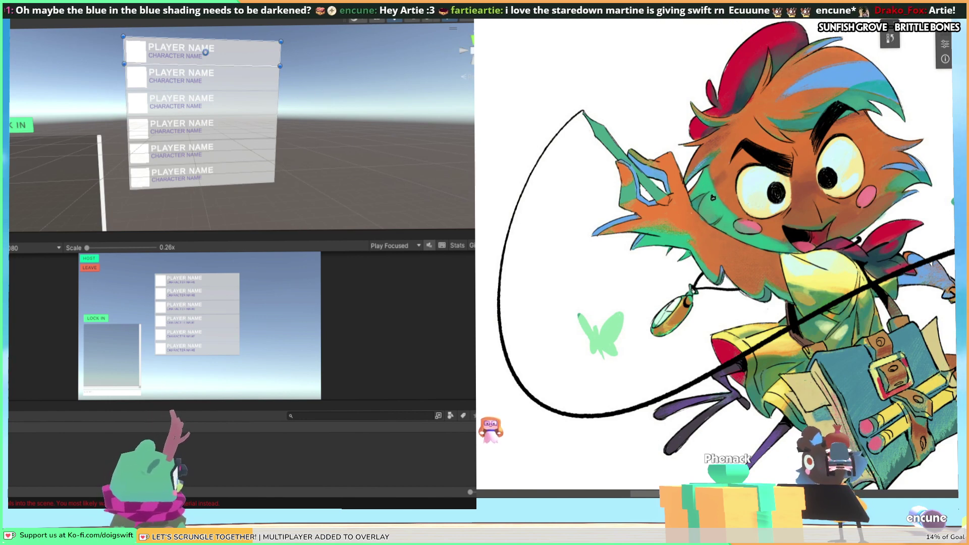
pyautogui.moveTo(565, 107); pyautogui.dragTo(430, 102)
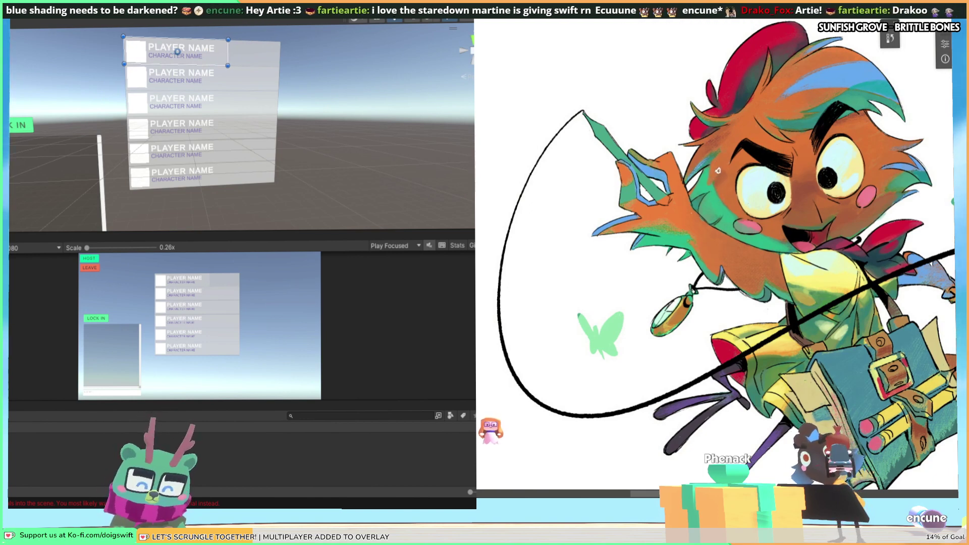
pyautogui.moveTo(228, 53); pyautogui.dragTo(231, 52)
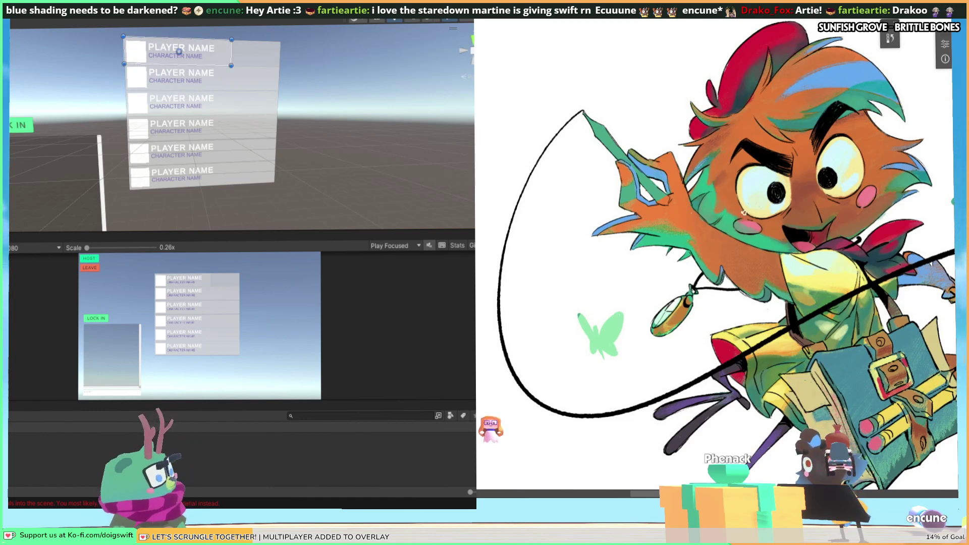
# Set player rows two through six to a Width of 450.
pyautogui.click(205, 77)
pyautogui.keyDown('shift'); pyautogui.click(473, 156); pyautogui.keyUp('shift')
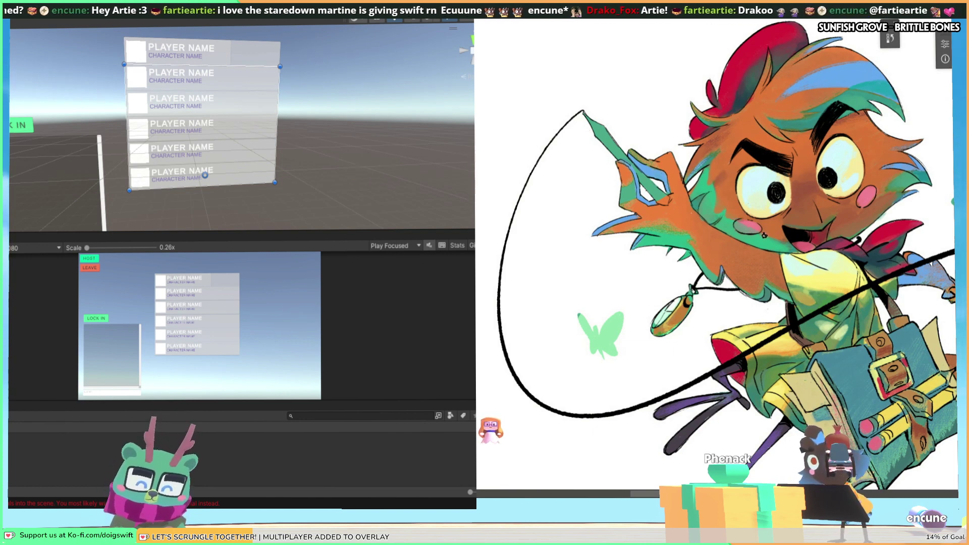
pyautogui.write('450')
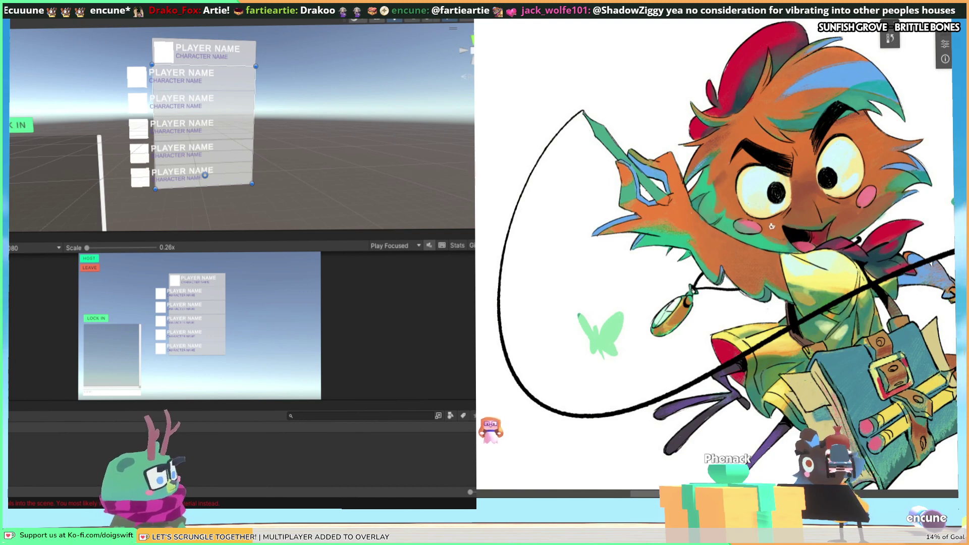
pyautogui.click(205, 175)
pyautogui.keyDown('shift'); pyautogui.click(204, 78); pyautogui.keyUp('shift')
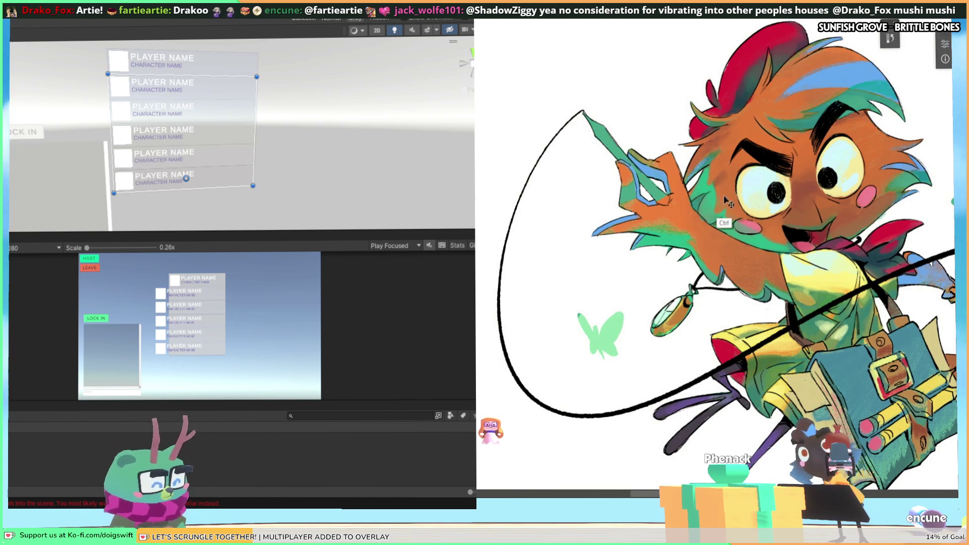
# Delete the five lower rows and duplicate the first PLAYER NAME row with Ctrl+D to rebuild the list.
pyautogui.press('Delete')
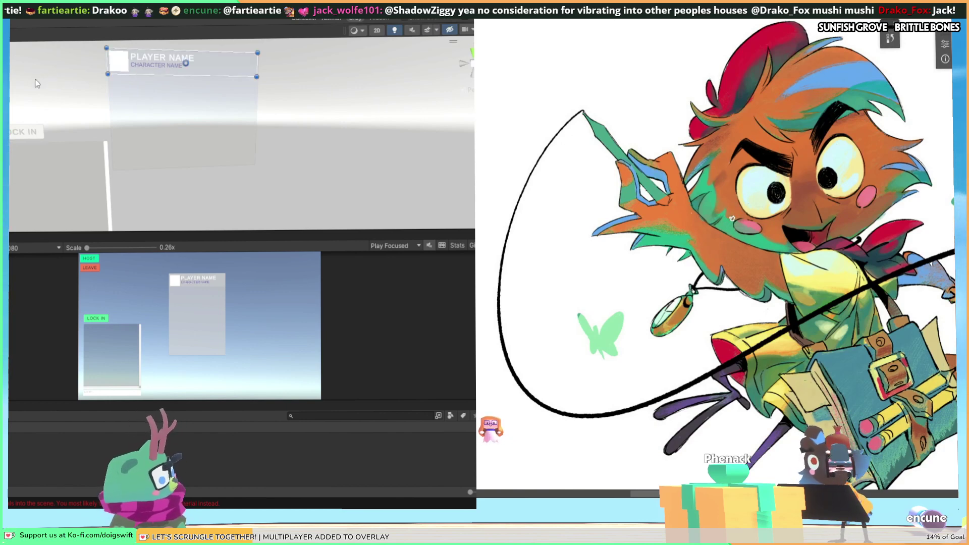
pyautogui.hotkey('ctrl', 'd')
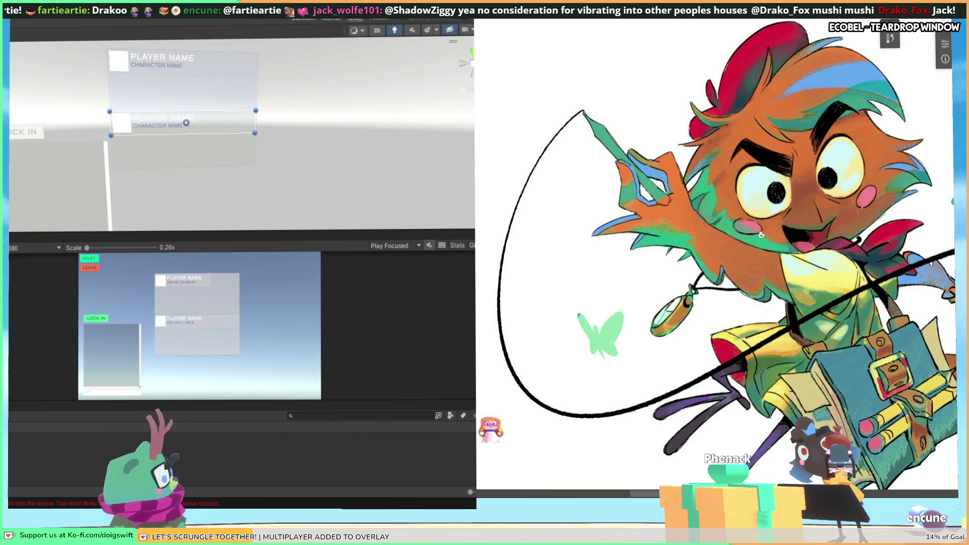
pyautogui.hotkey('ctrl', 'd')
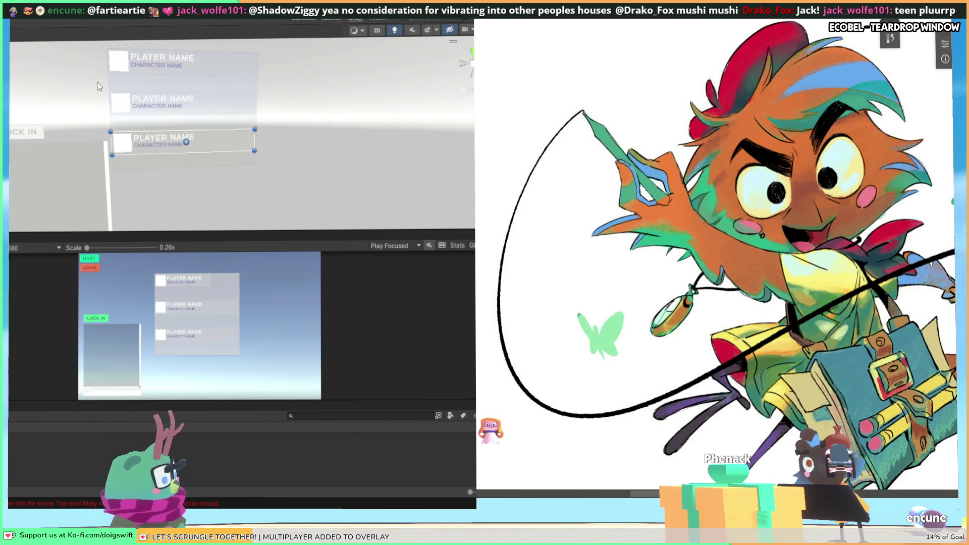
pyautogui.hotkey('ctrl', 'd')
pyautogui.hotkey('ctrl', 'd')
pyautogui.hotkey('ctrl', 'd')
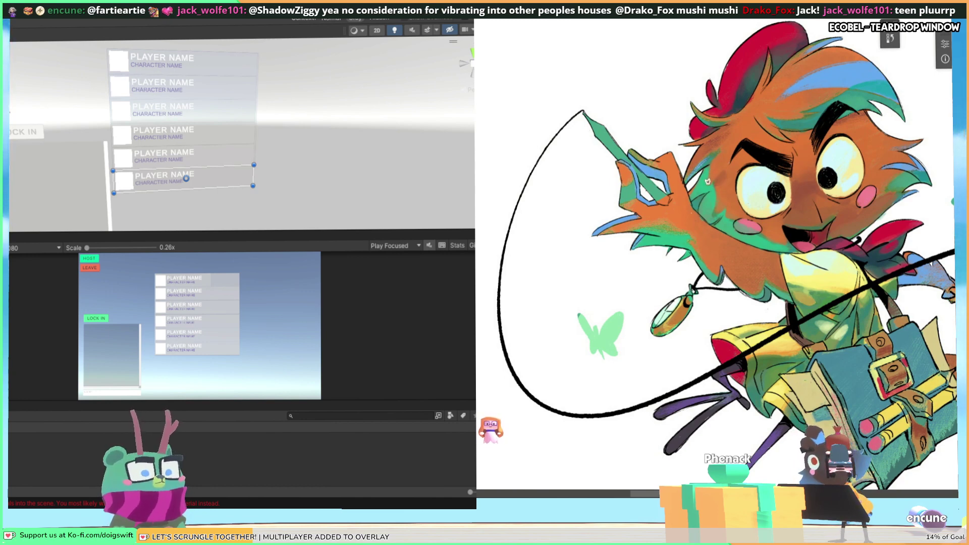
pyautogui.press('ctrl')
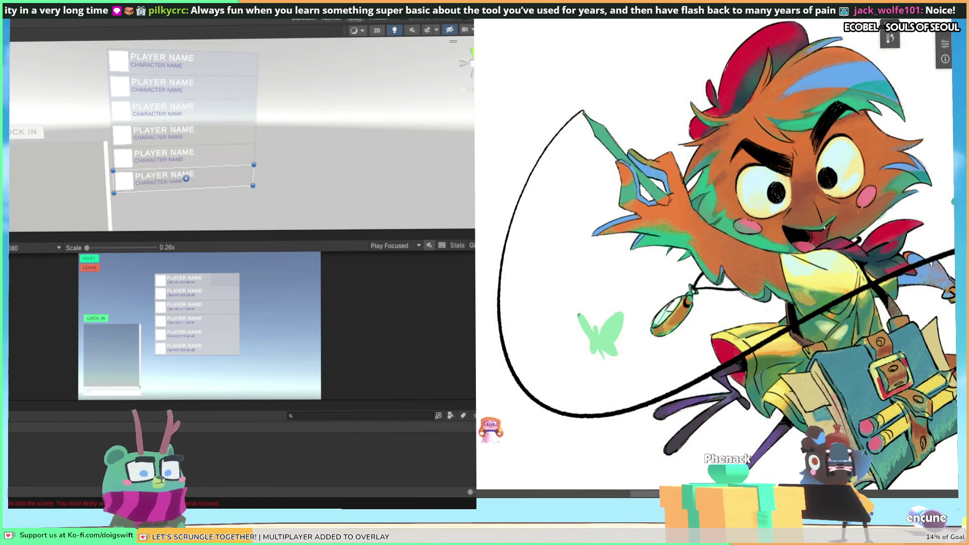
# Select all six player rows under the Prefab parent and widen them slightly to the right.
pyautogui.click(256, 141)
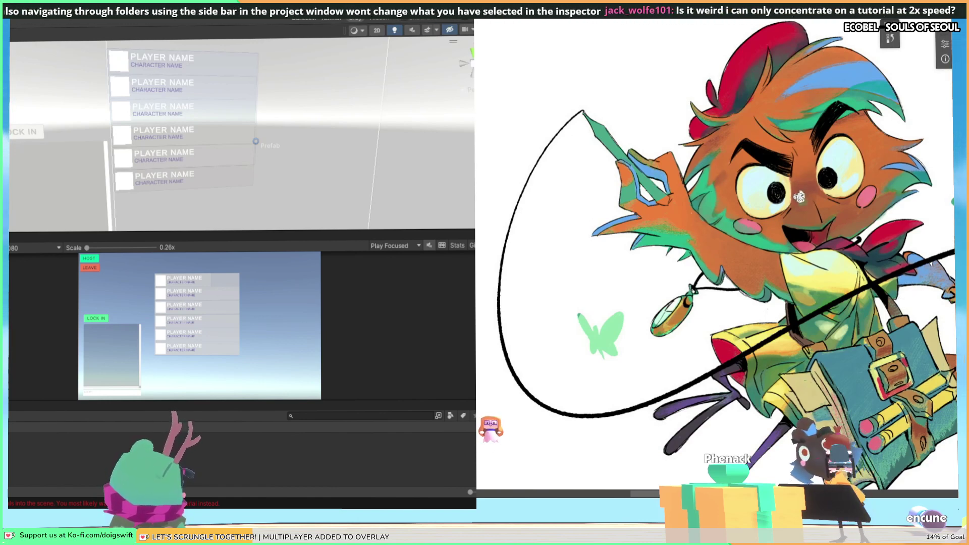
pyautogui.click(183, 62)
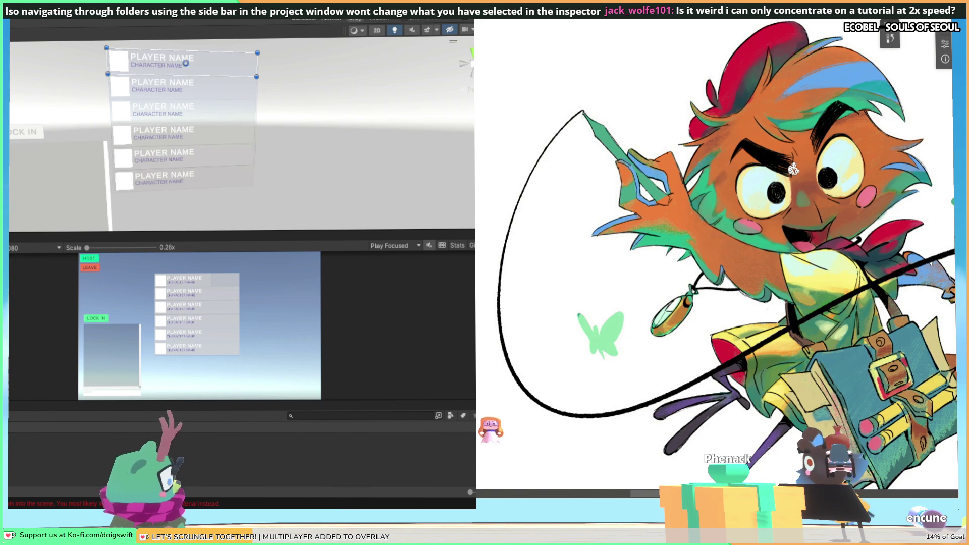
pyautogui.keyDown('shift'); pyautogui.click(186, 178); pyautogui.keyUp('shift')
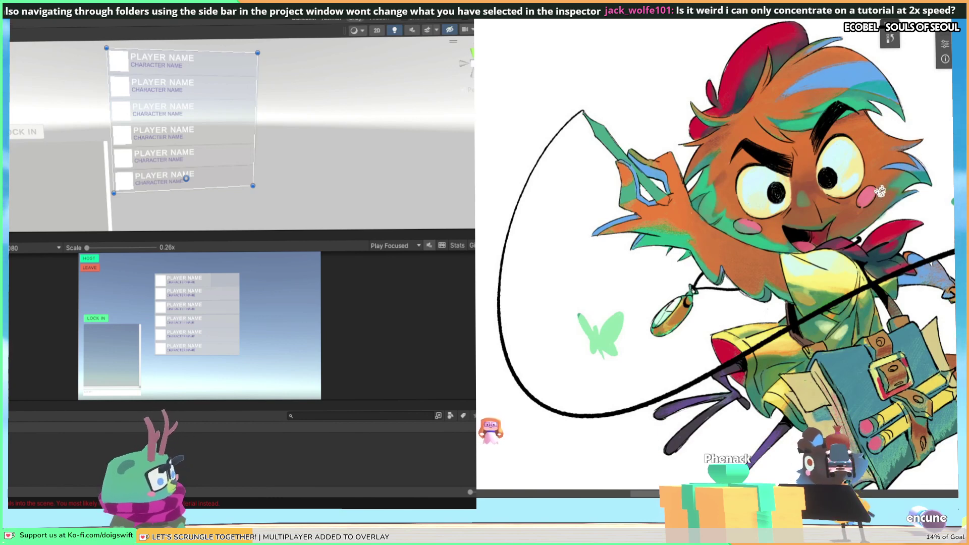
pyautogui.moveTo(254, 118)
pyautogui.mouseDown()
pyautogui.moveTo(273, 116)
pyautogui.moveTo(254, 117)
pyautogui.mouseUp()
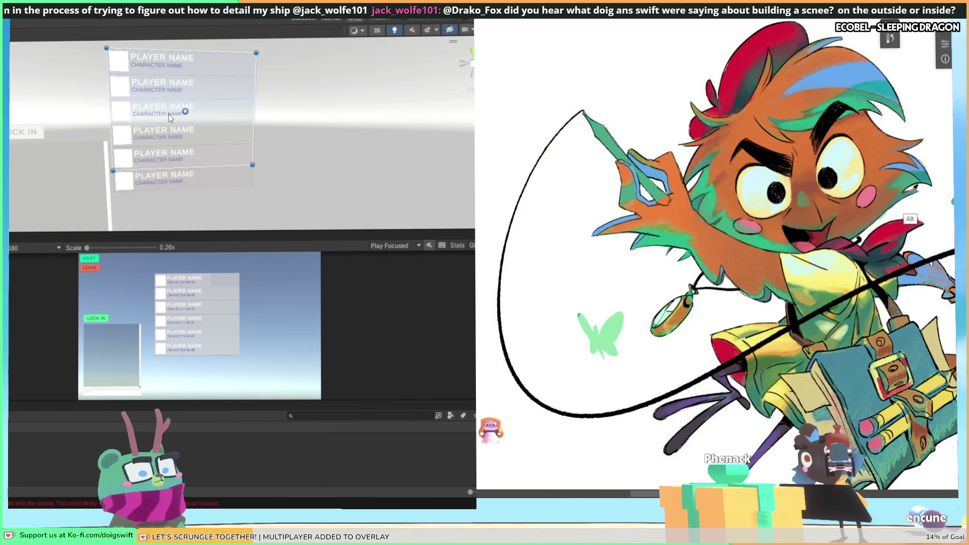
# Shift the six-row player list down and to the left in the lobby with the Move tool.
pyautogui.keyDown('alt'); pyautogui.moveTo(170, 160); pyautogui.dragTo(148, 171); pyautogui.keyUp('alt')
pyautogui.moveTo(148, 174); pyautogui.dragTo(151, 155, button='middle')
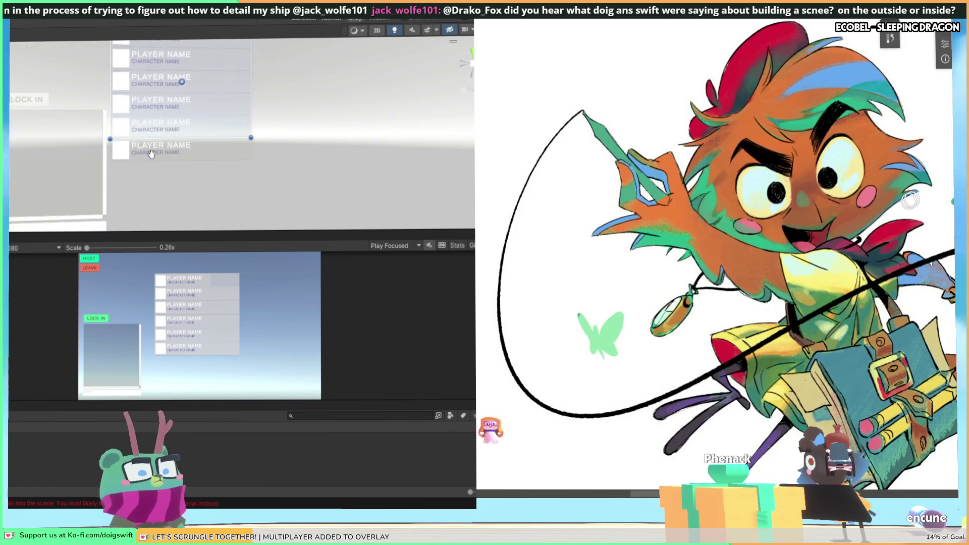
pyautogui.moveTo(140, 105)
pyautogui.mouseDown()
pyautogui.moveTo(147, 155)
pyautogui.moveTo(147, 121)
pyautogui.mouseUp()
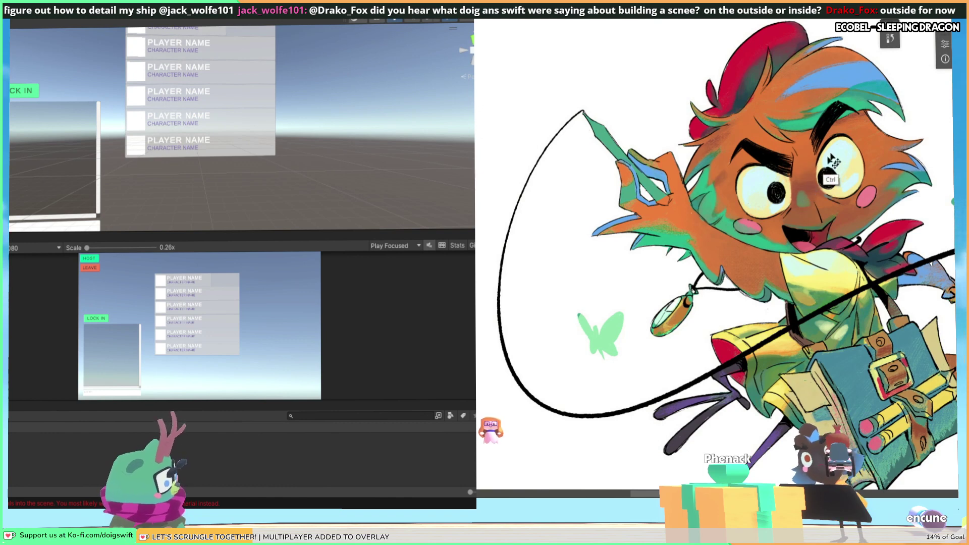
pyautogui.click(226, 79)
pyautogui.moveTo(226, 80); pyautogui.dragTo(92, 86)
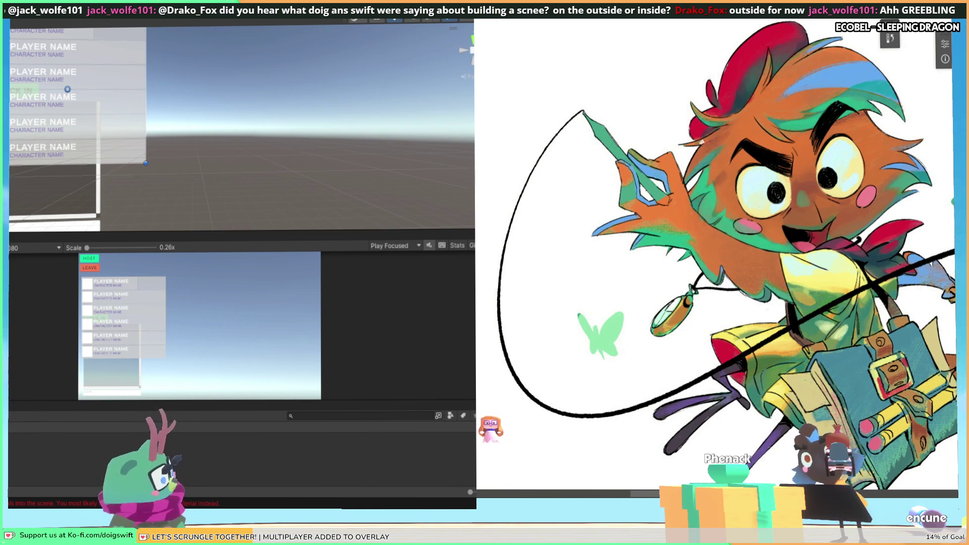
# Align the scroll view's right edge with the white bar beneath it.
pyautogui.click(50, 187)
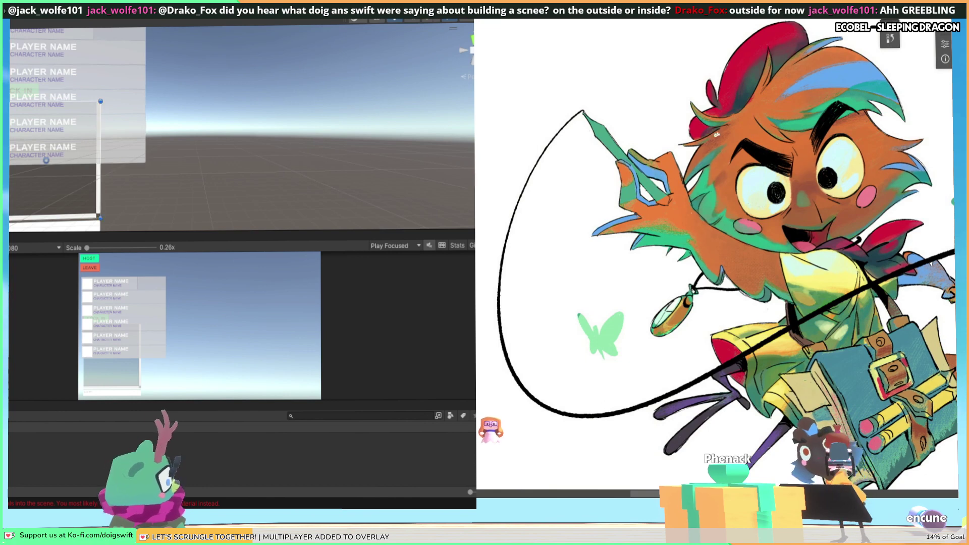
pyautogui.moveTo(46, 187); pyautogui.dragTo(66, 183)
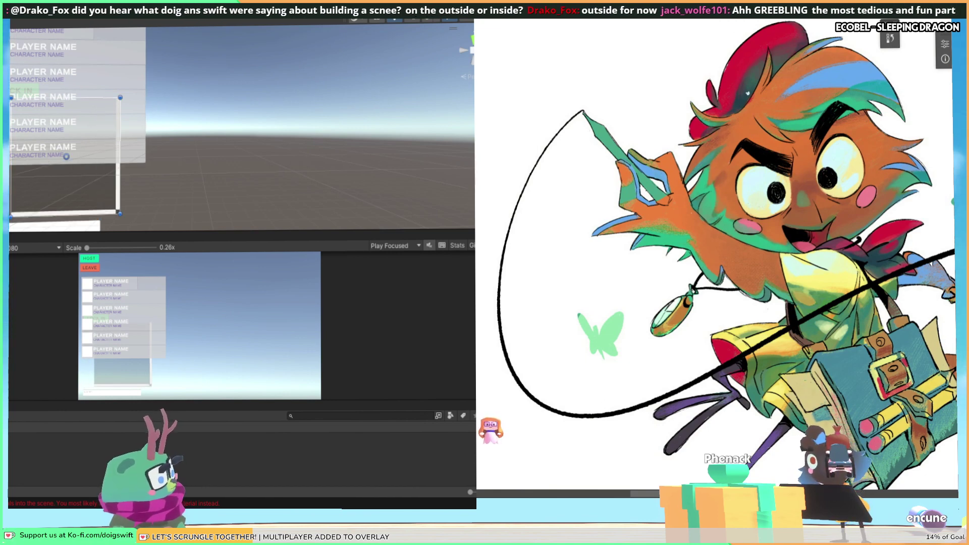
pyautogui.click(41, 228)
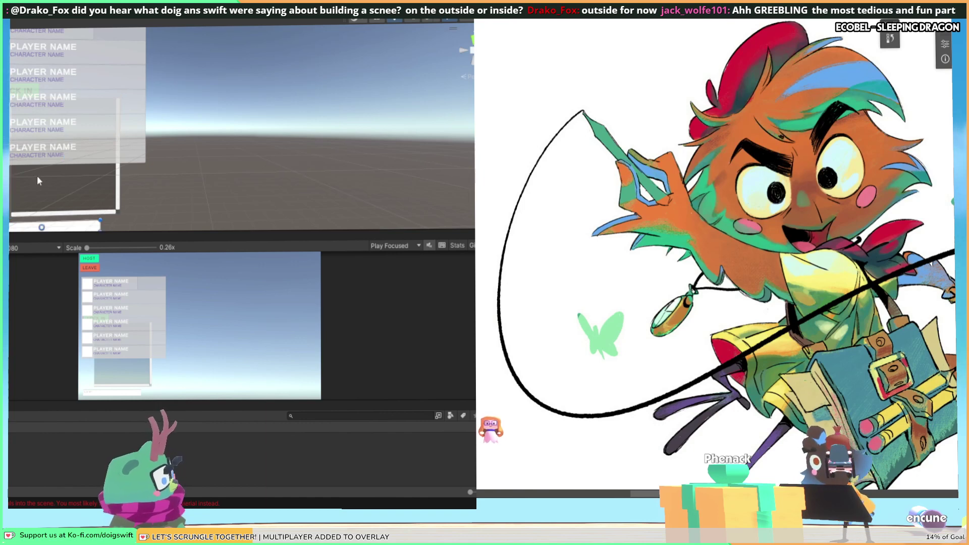
pyautogui.click(66, 156)
pyautogui.moveTo(75, 182); pyautogui.dragTo(51, 189)
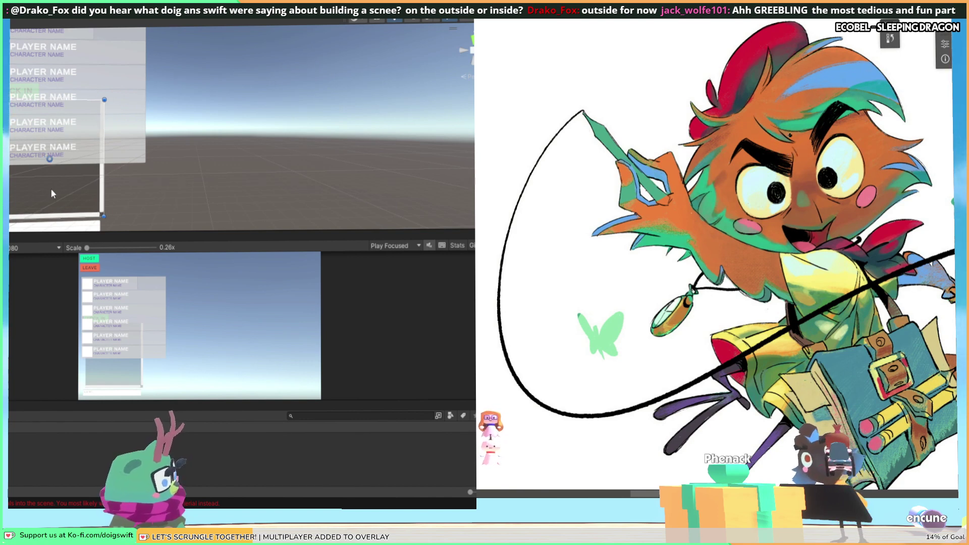
# Move the character panel from the left edge to the top centre of the lobby.
pyautogui.click(41, 227)
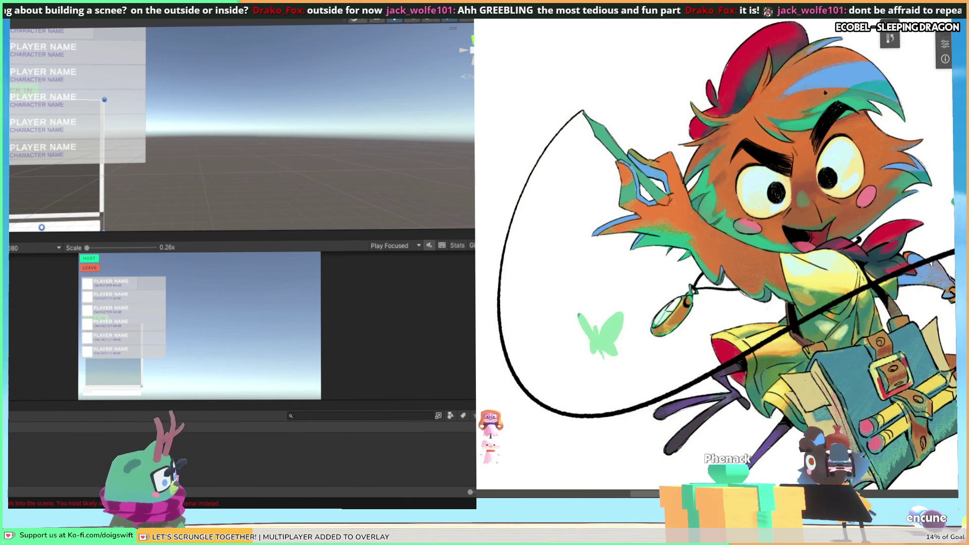
pyautogui.press('alt')
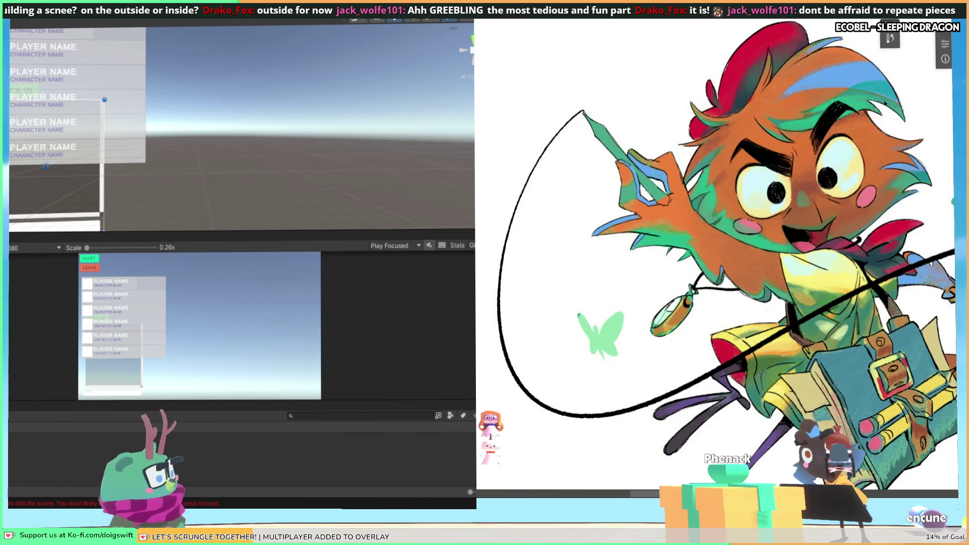
pyautogui.moveTo(66, 173); pyautogui.dragTo(381, 67)
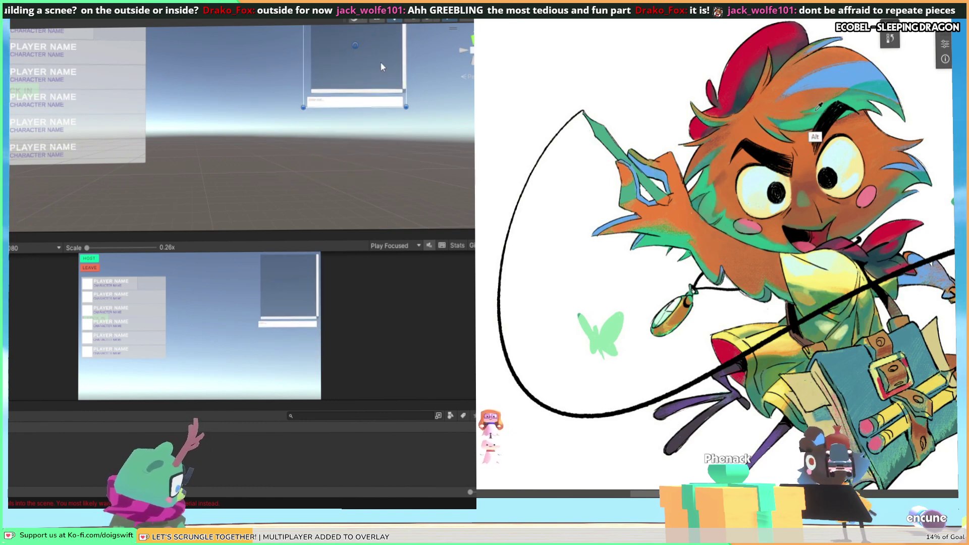
# Nudge the input field slightly right and lower the player list a little.
pyautogui.click(325, 101)
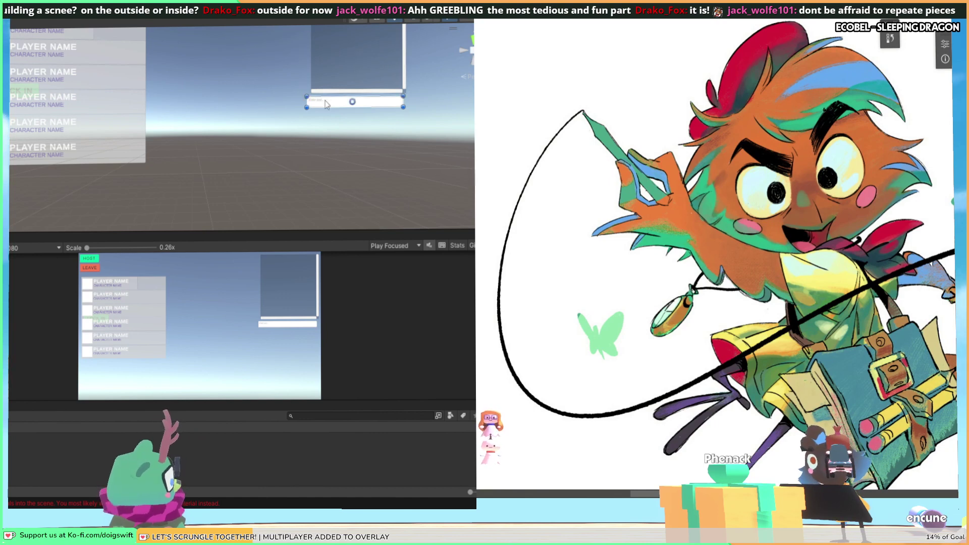
pyautogui.moveTo(357, 103); pyautogui.dragTo(365, 103)
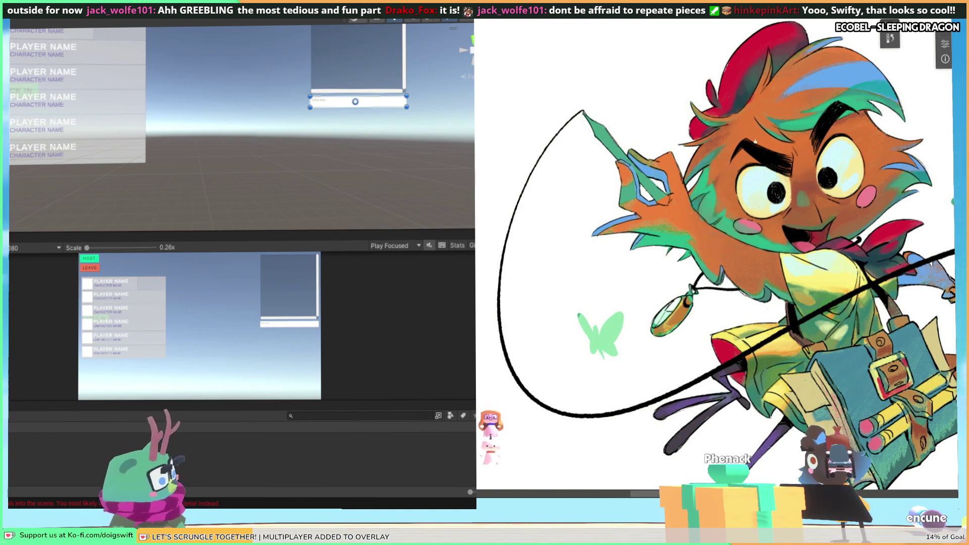
pyautogui.click(67, 89)
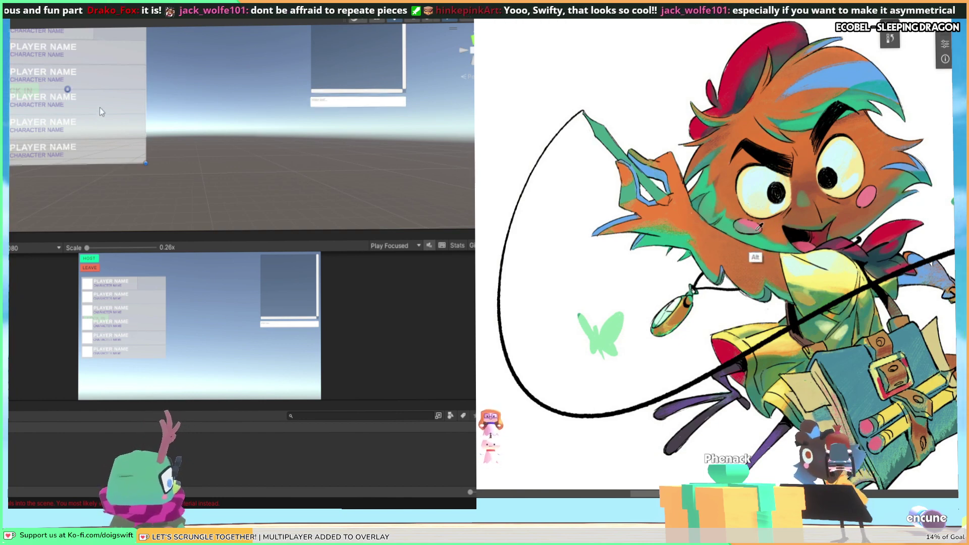
pyautogui.moveTo(99, 107)
pyautogui.mouseDown()
pyautogui.moveTo(99, 118)
pyautogui.moveTo(99, 109)
pyautogui.mouseUp()
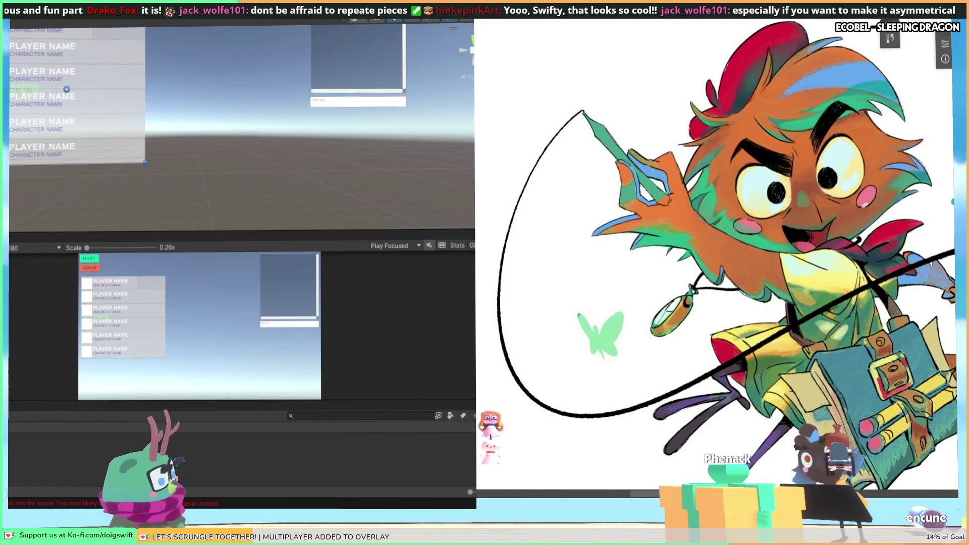
# Move the LOCK IN button down beneath the player list, aligned with its left edge.
pyautogui.click(24, 90)
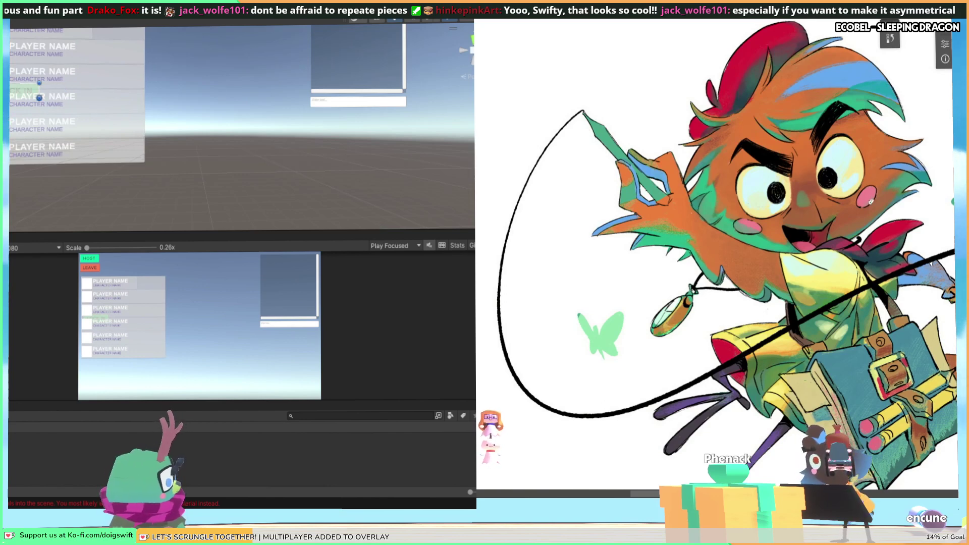
pyautogui.click(24, 93)
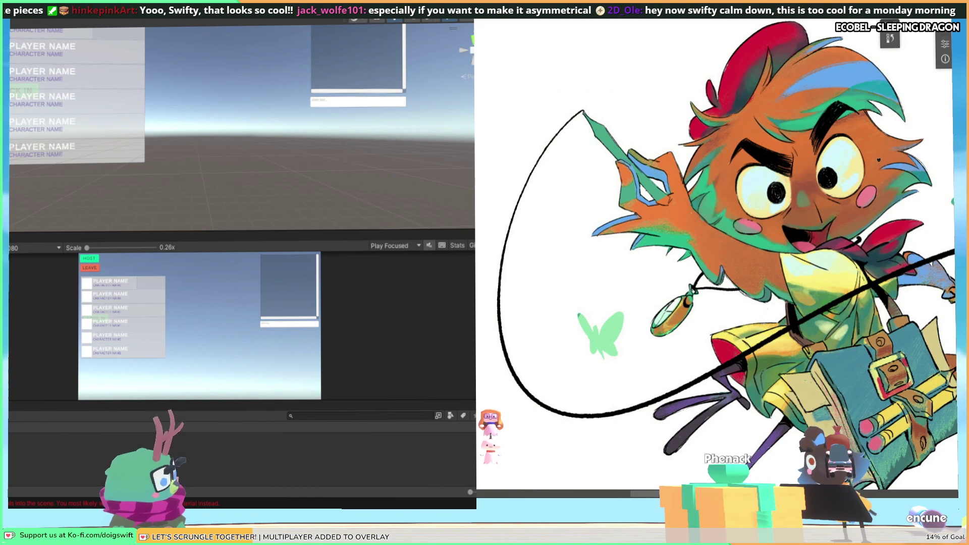
pyautogui.press('w')
pyautogui.moveTo(41, 60); pyautogui.dragTo(15, 150)
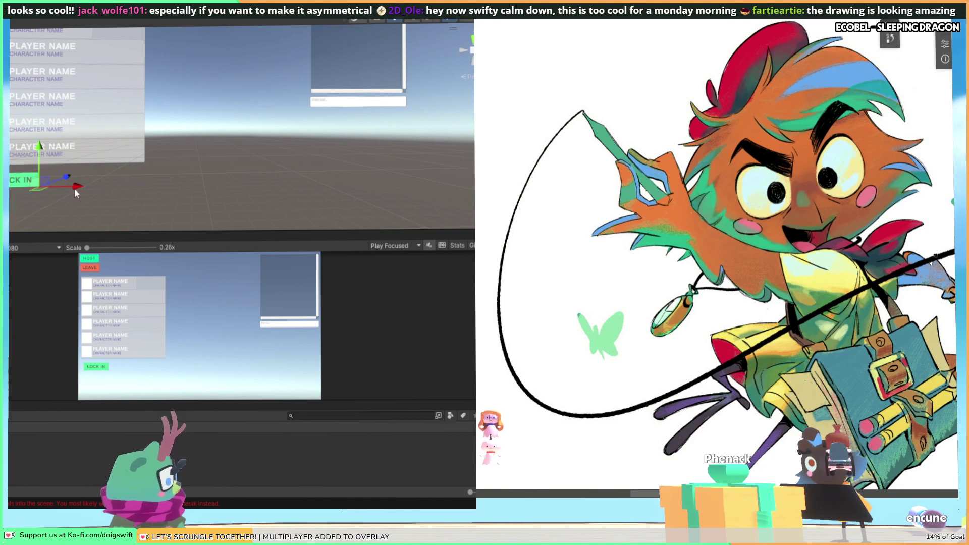
# Slide LOCK IN right toward the lobby's middle, then fine-tune its height.
pyautogui.moveTo(76, 193); pyautogui.dragTo(259, 205)
pyautogui.moveTo(220, 146)
pyautogui.mouseDown()
pyautogui.moveTo(219, 166)
pyautogui.moveTo(220, 154)
pyautogui.mouseUp()
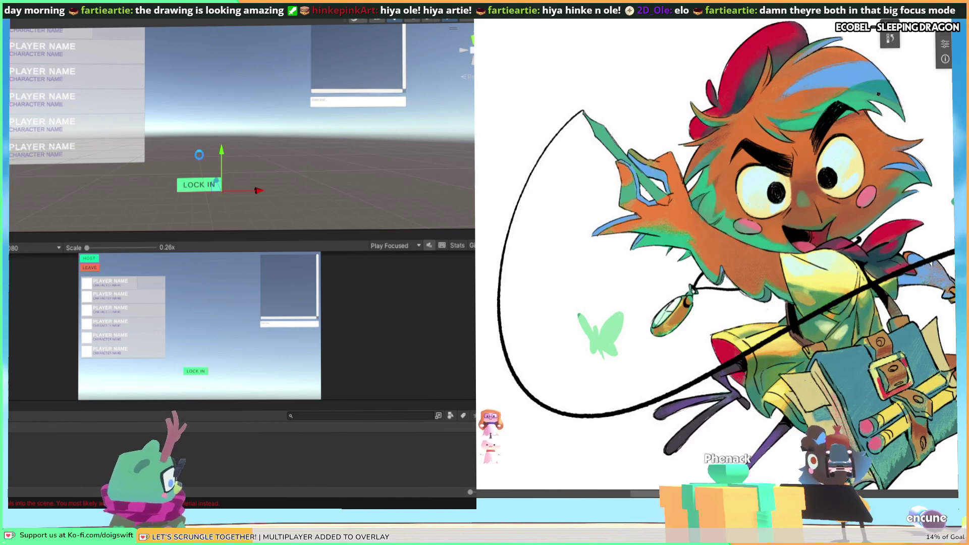
pyautogui.click(199, 156)
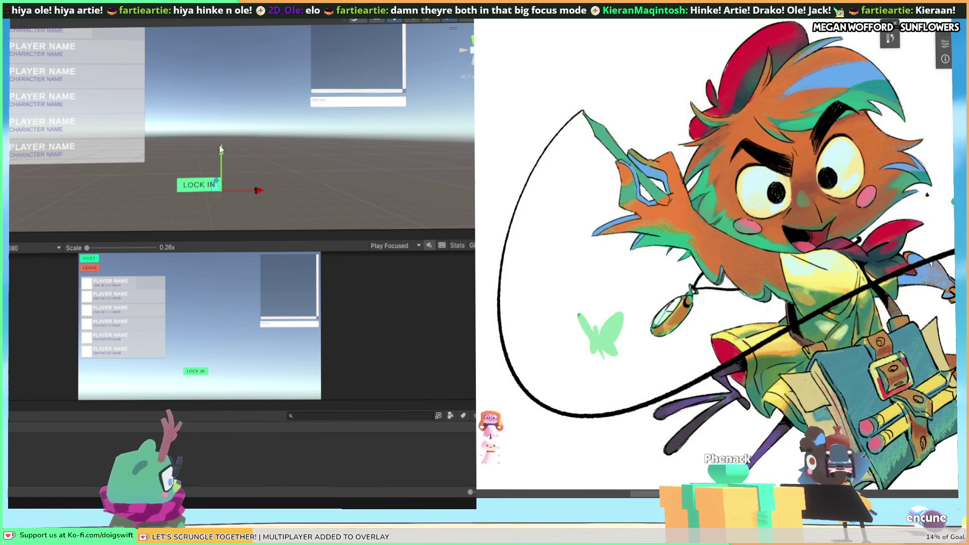
pyautogui.moveTo(221, 149); pyautogui.dragTo(221, 120)
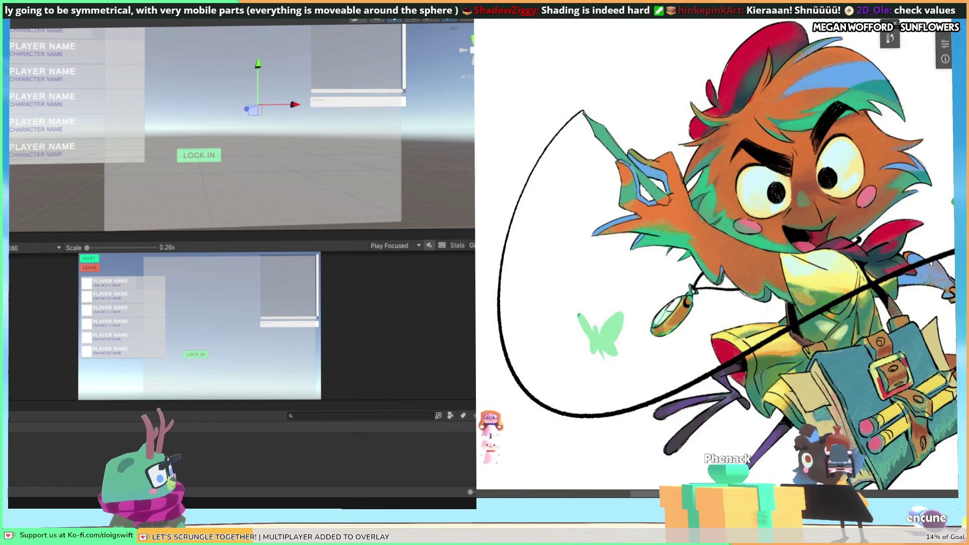
# With the Rect tool, shrink the panel into a thin bottom bar and widen it leftward.
pyautogui.press('t')
pyautogui.scroll(-5, 199, 125)
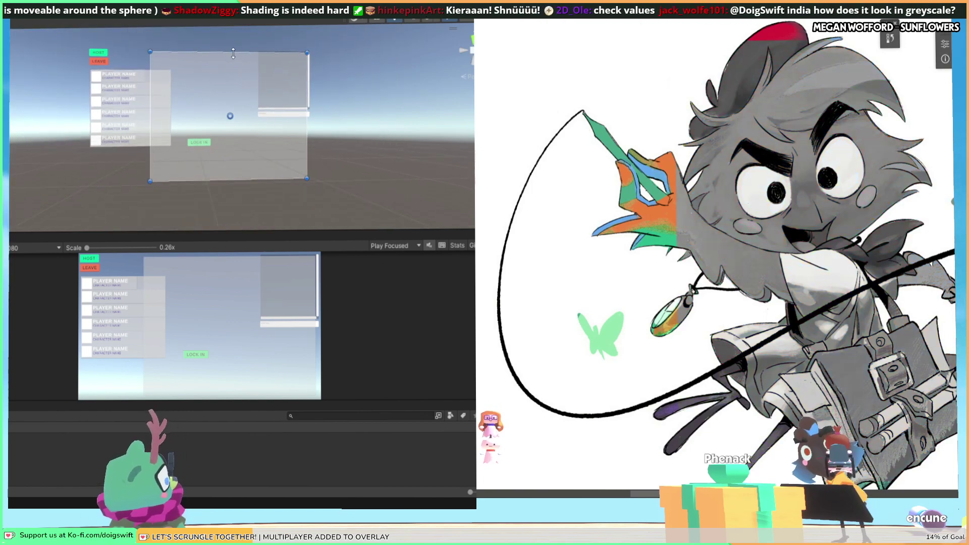
pyautogui.moveTo(234, 52); pyautogui.dragTo(217, 168)
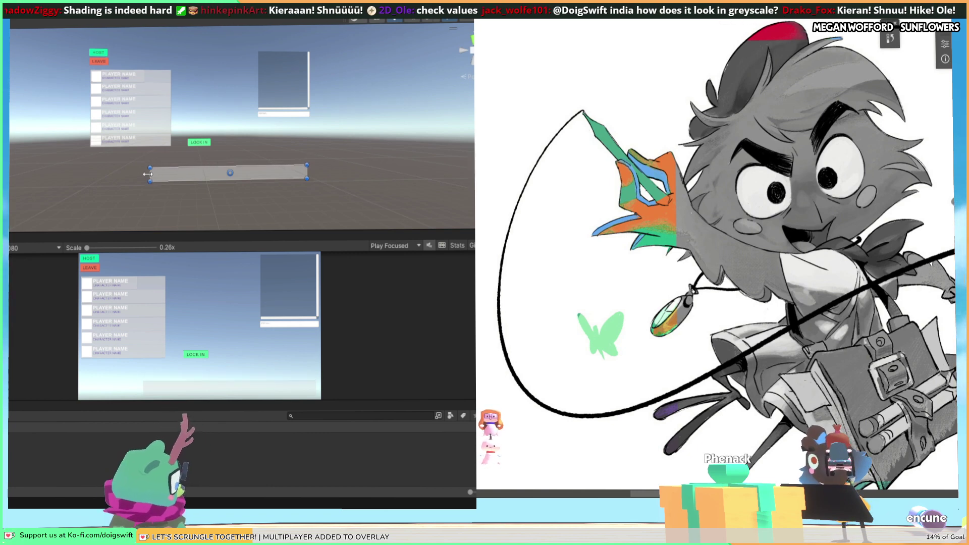
pyautogui.moveTo(147, 174); pyautogui.dragTo(90, 170)
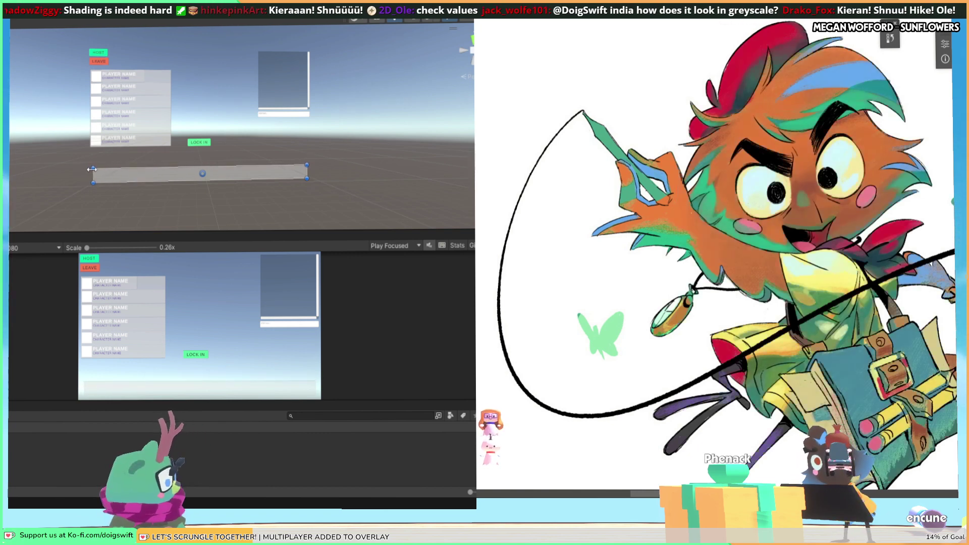
# Make the translucent bottom bar slightly taller.
pyautogui.click(229, 157)
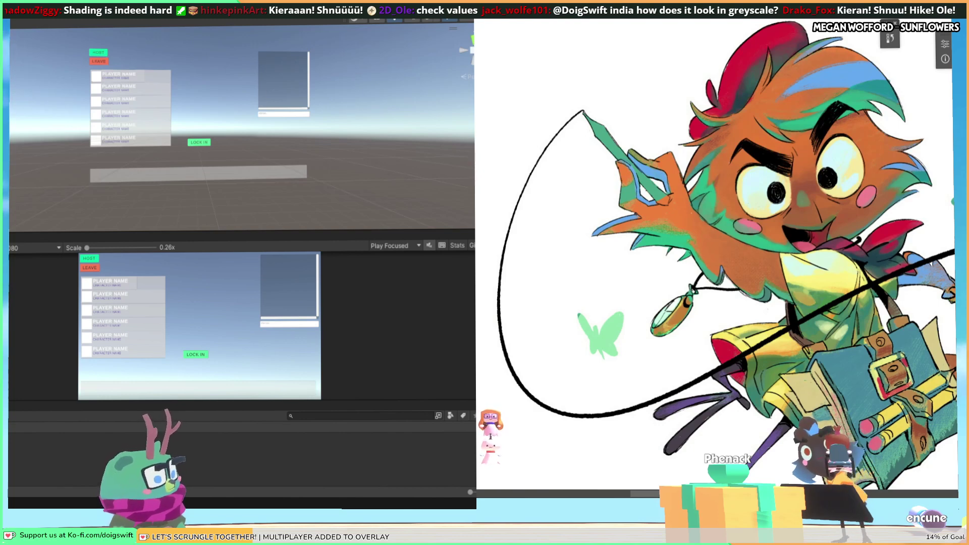
pyautogui.click(198, 173)
pyautogui.moveTo(211, 168); pyautogui.dragTo(214, 160)
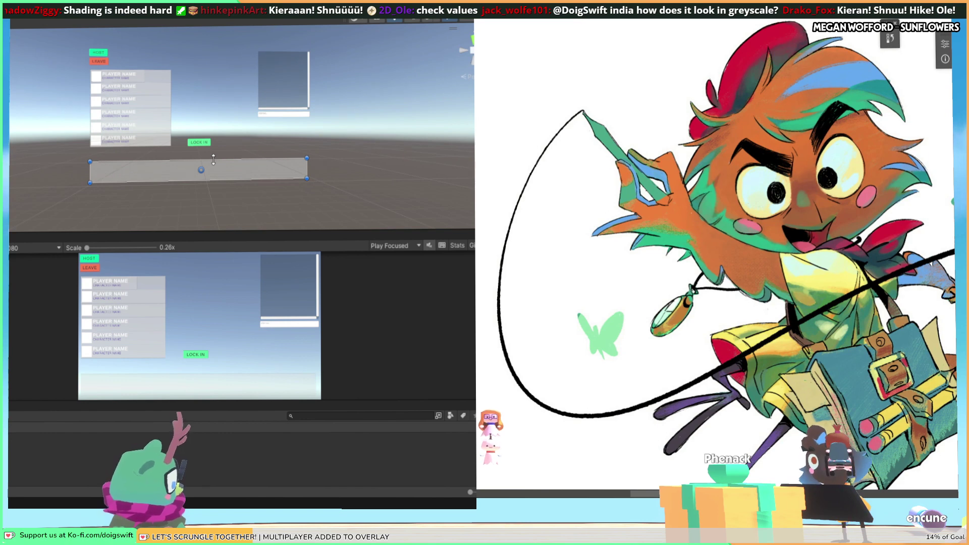